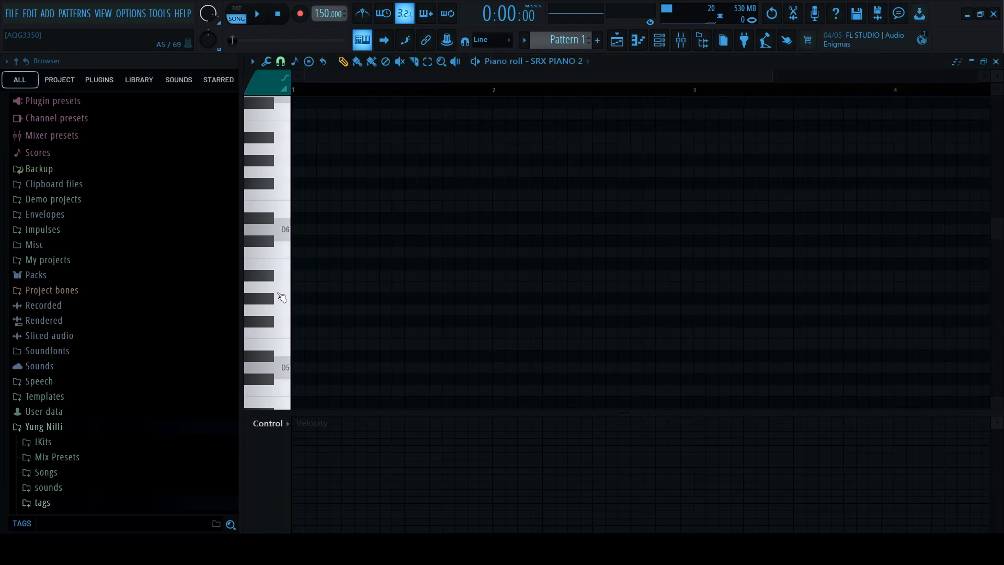
- Draw a one-bar D4 note at the start of bar 1 and set the tempo to 152 BPM
{"action": "left_click", "coordinate": [311, 369]}
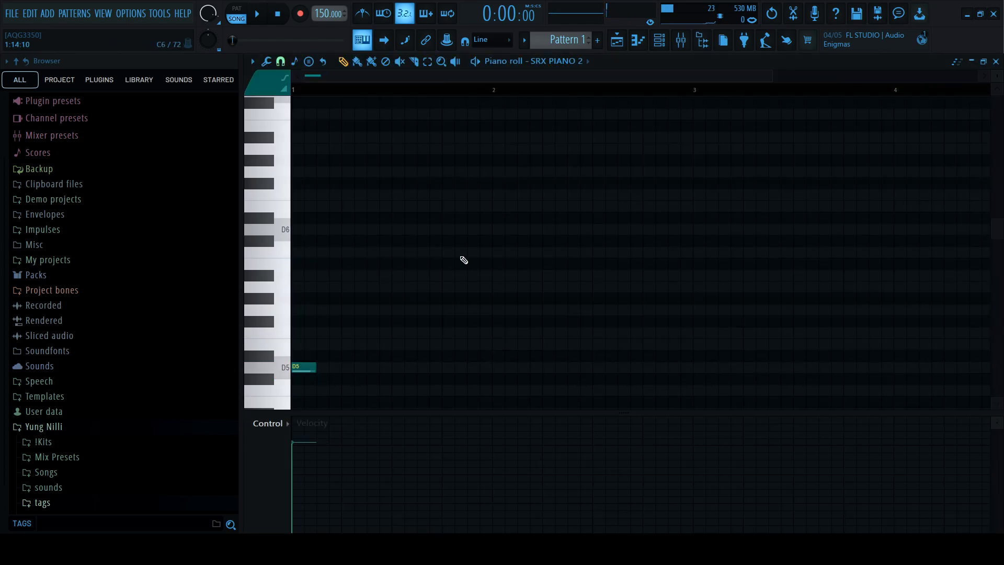
{"action": "key", "text": "ctrl+l"}
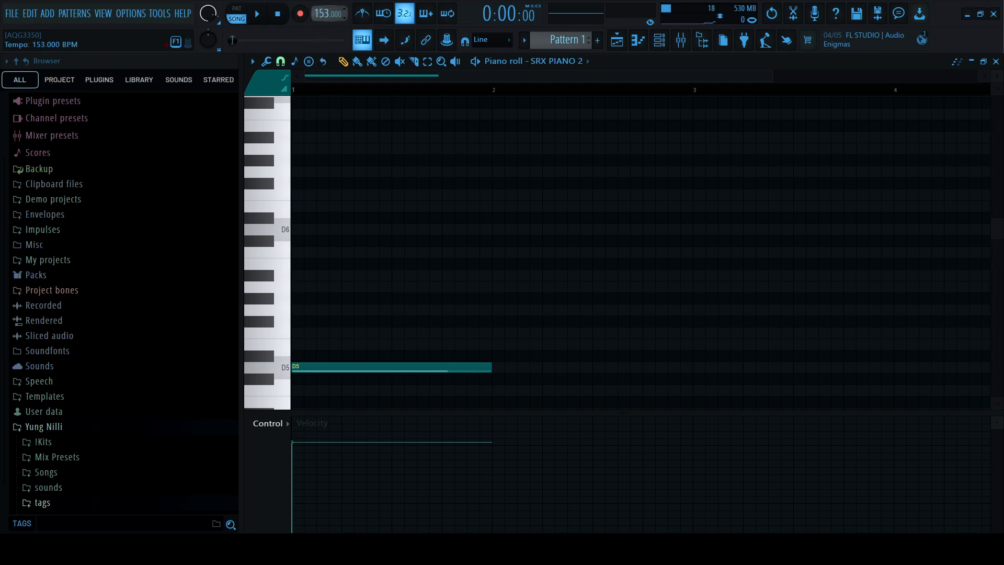
{"action": "key", "text": "space"}
{"action": "key", "text": "space"}
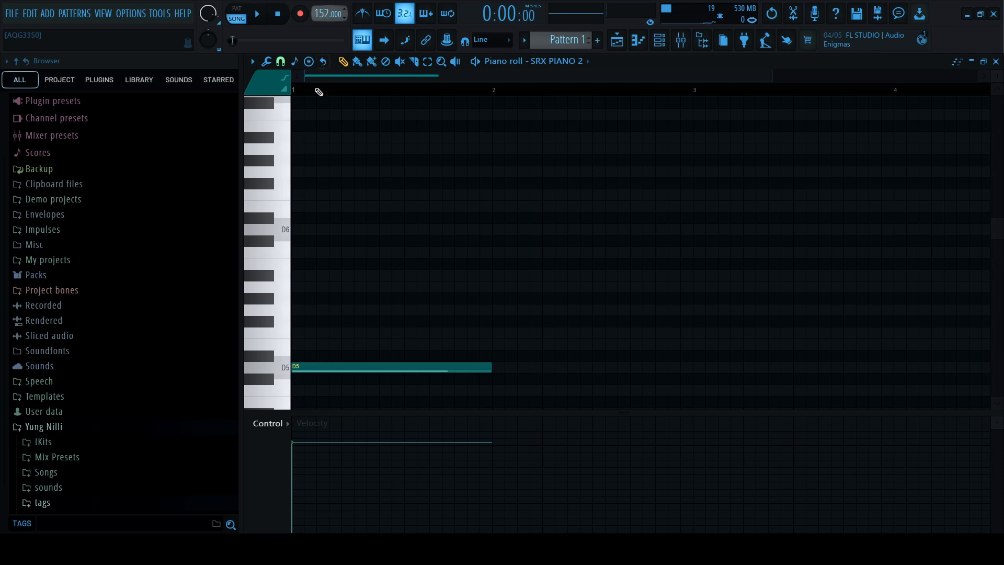
{"action": "key", "text": "ctrl+Down"}
{"action": "scroll", "coordinate": [320, 287], "scroll_direction": "down", "scroll_amount": 3}
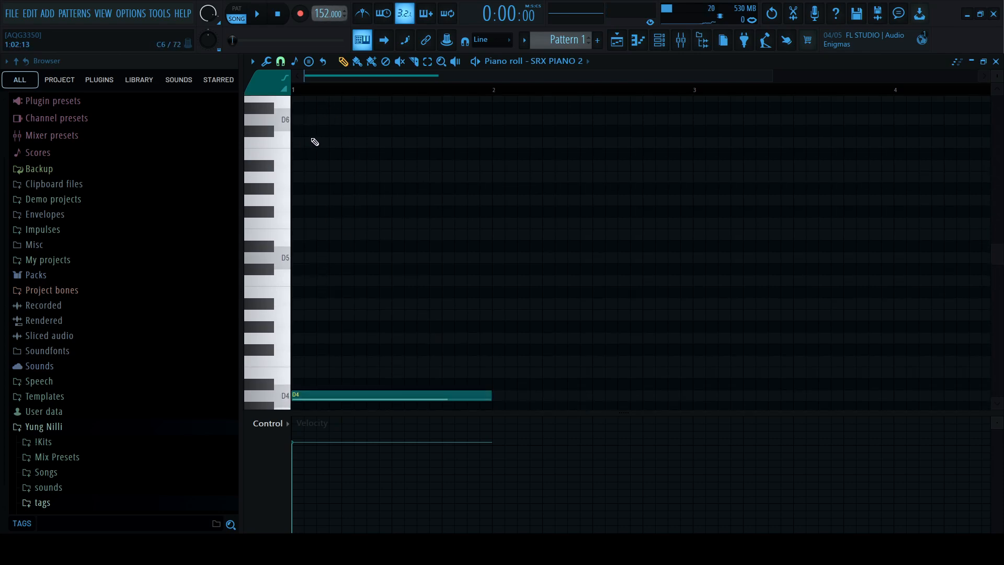
- Add a D6 note starting on beat 2 and an A4 note on beat 3, both ending at the end of bar 1
{"action": "left_click", "coordinate": [343, 130]}
{"action": "left_click", "coordinate": [342, 119]}
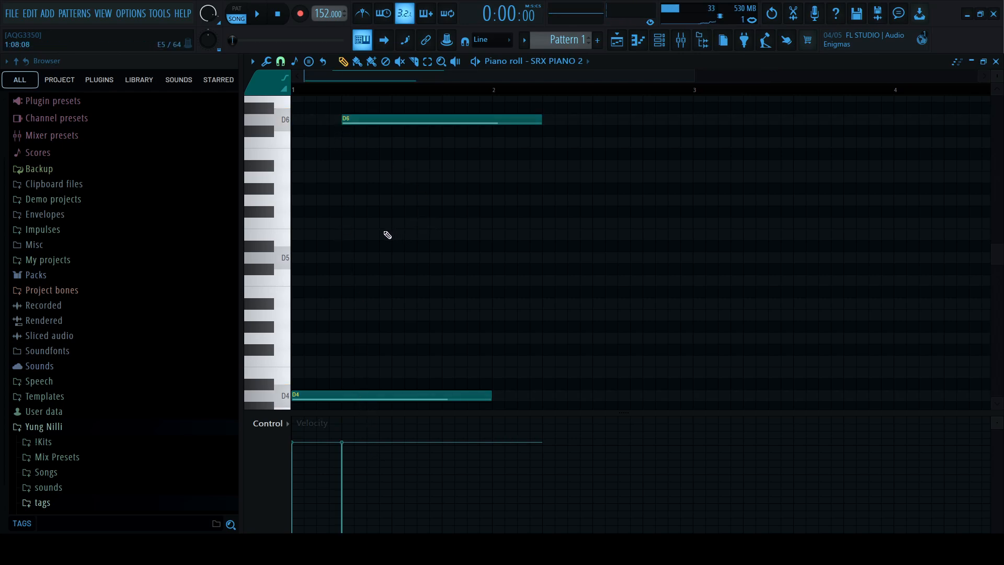
{"action": "left_click", "coordinate": [394, 177]}
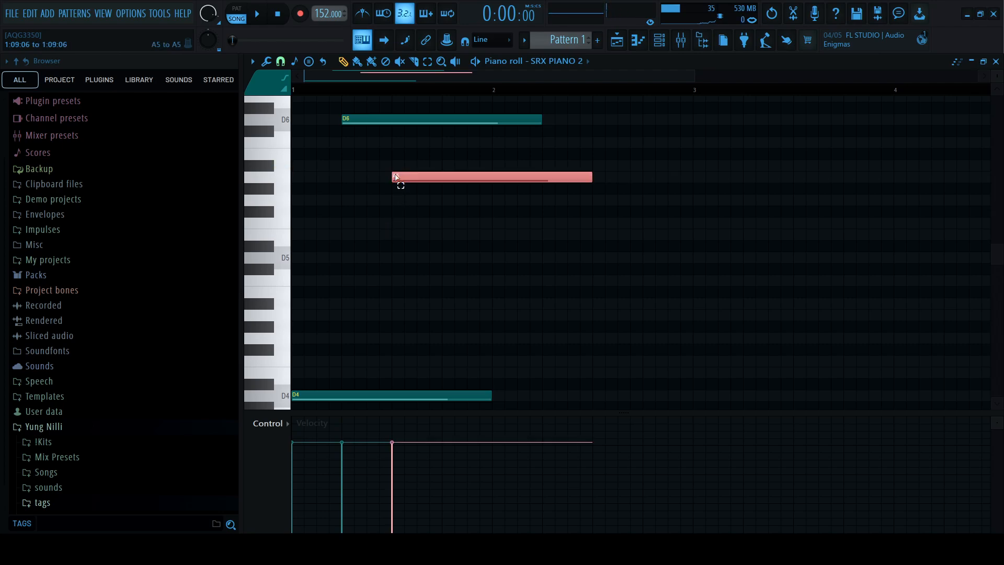
{"action": "key", "text": "ctrl+Down"}
{"action": "key", "text": "space"}
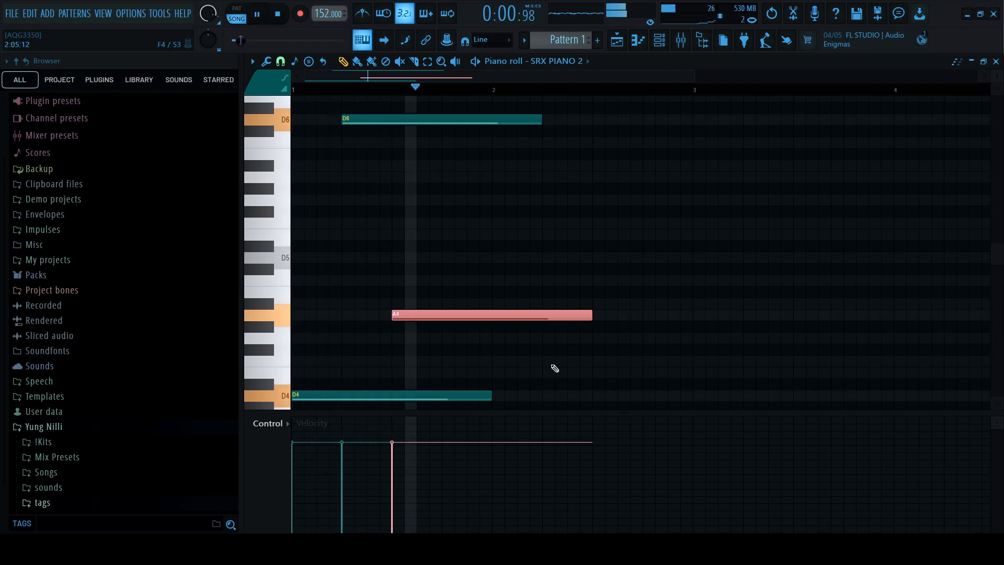
{"action": "key", "text": "space"}
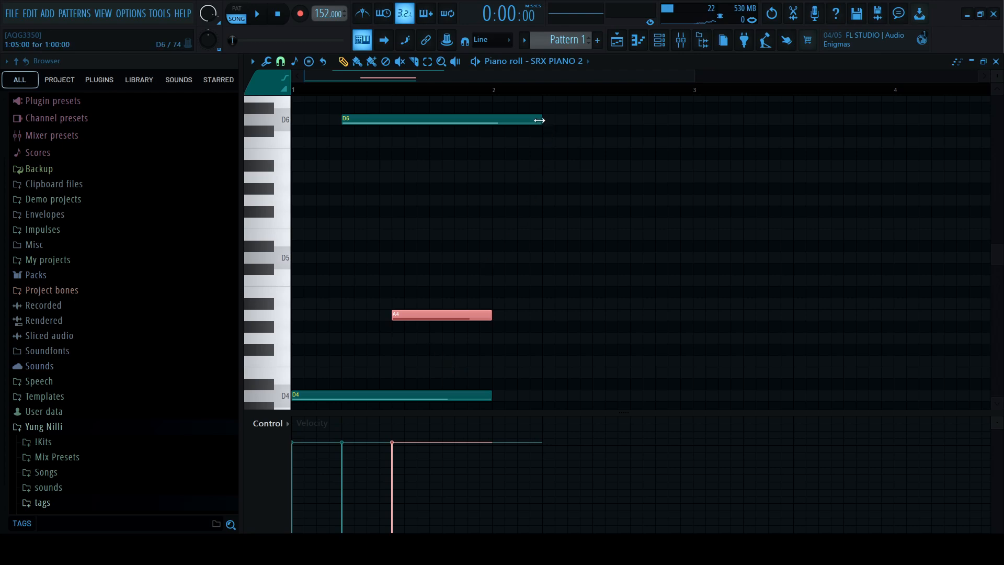
{"action": "left_click_drag", "start_coordinate": [539, 121], "coordinate": [517, 127]}
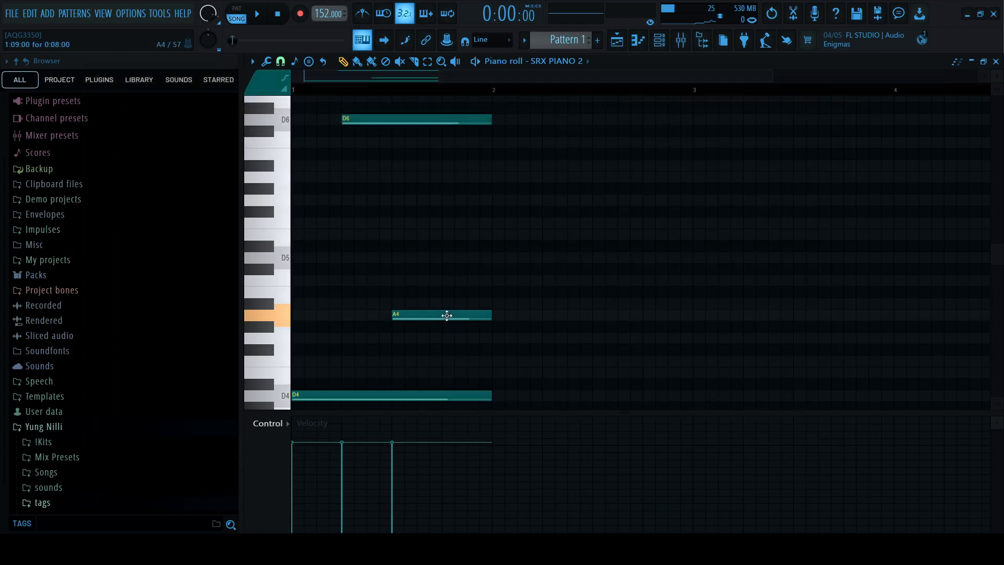
{"action": "mouse_move", "coordinate": [446, 315]}
{"action": "left_mouse_down"}
{"action": "mouse_move", "coordinate": [442, 345]}
{"action": "mouse_move", "coordinate": [443, 311]}
{"action": "left_mouse_up"}
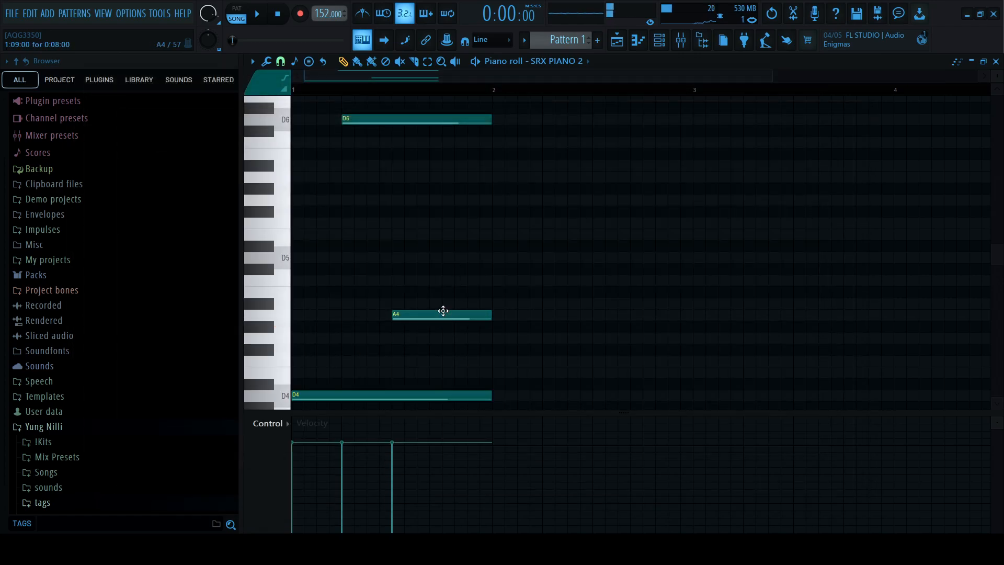
- Add an F5 note on beat 4 and trim it to the end of bar 1
{"action": "key", "text": "space"}
{"action": "left_click", "coordinate": [443, 361]}
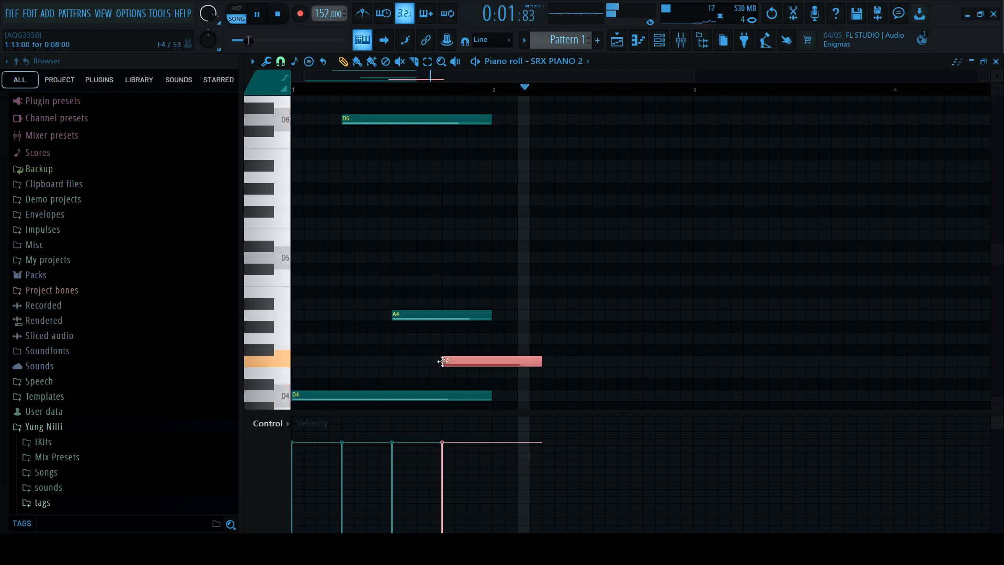
{"action": "key", "text": "ctrl+Up"}
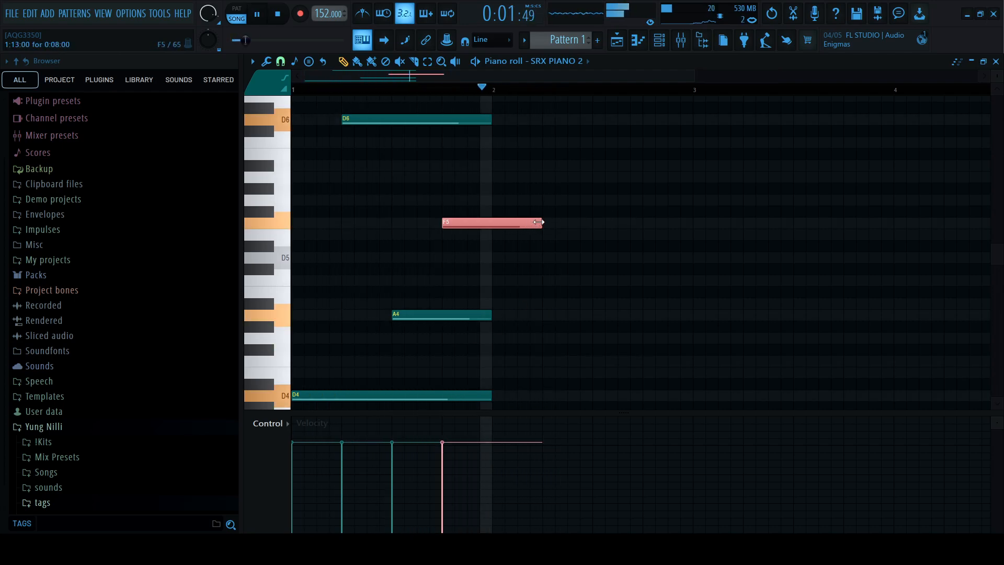
{"action": "left_click_drag", "start_coordinate": [539, 222], "coordinate": [497, 229]}
{"action": "key", "text": "space"}
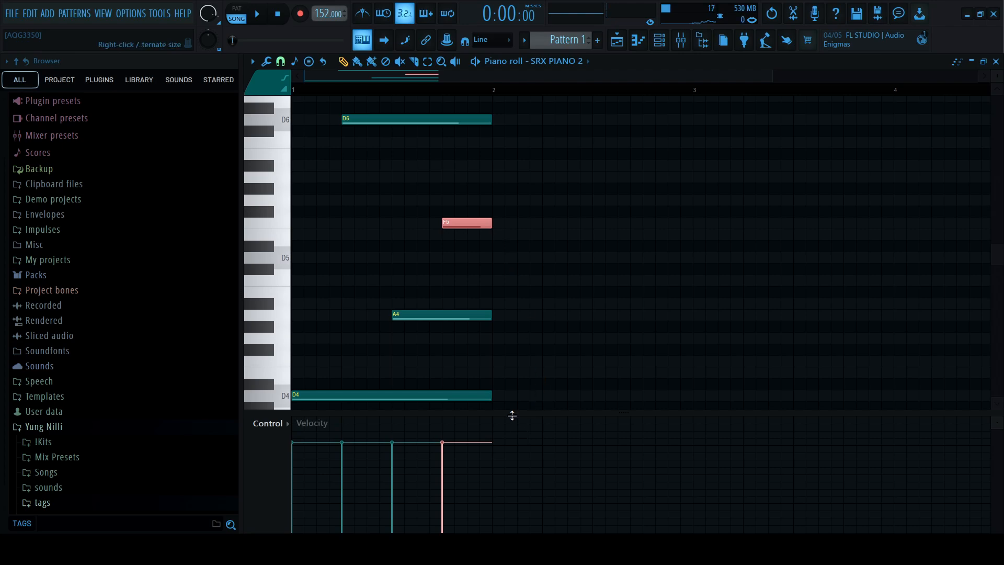
- Extend all four notes by one beat and duplicate the phrase directly after itself
{"action": "left_click_drag", "start_coordinate": [507, 401], "coordinate": [535, 127]}
{"action": "key", "text": "space"}
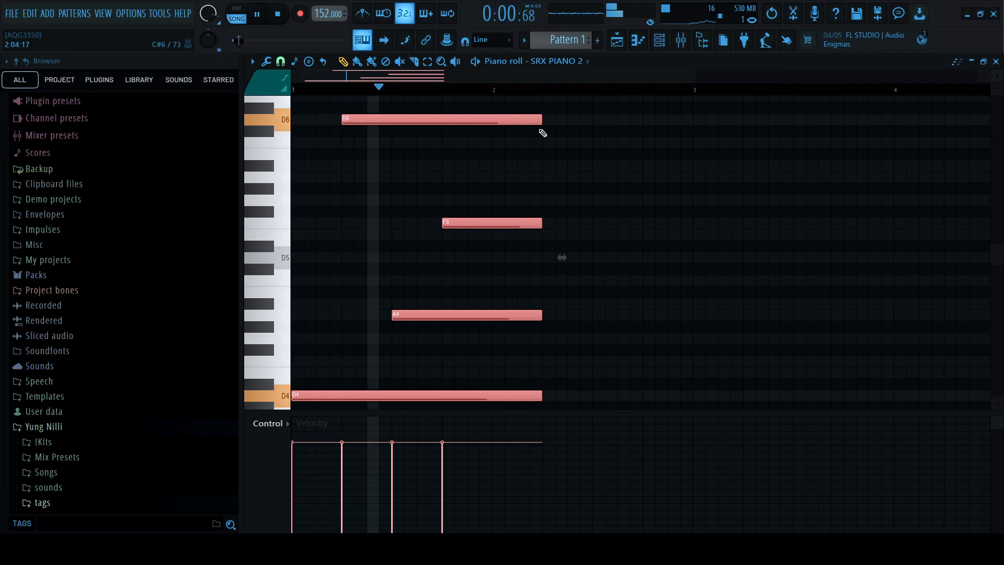
{"action": "left_click", "coordinate": [697, 179]}
{"action": "key", "text": "ctrl+b"}
{"action": "key", "text": "space"}
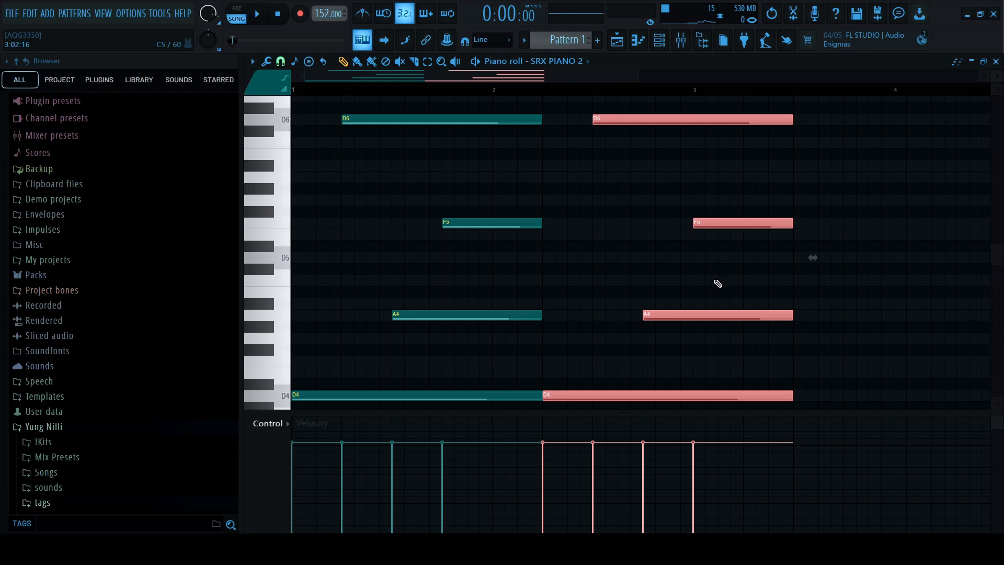
- Transpose the duplicated phrase down five semitones so it starts on A3, and play it back
{"action": "key", "text": "Down"}
{"action": "key", "text": "Down"}
{"action": "key", "text": "Down"}
{"action": "key", "text": "Down"}
{"action": "key", "text": "Down"}
{"action": "key", "text": "space"}
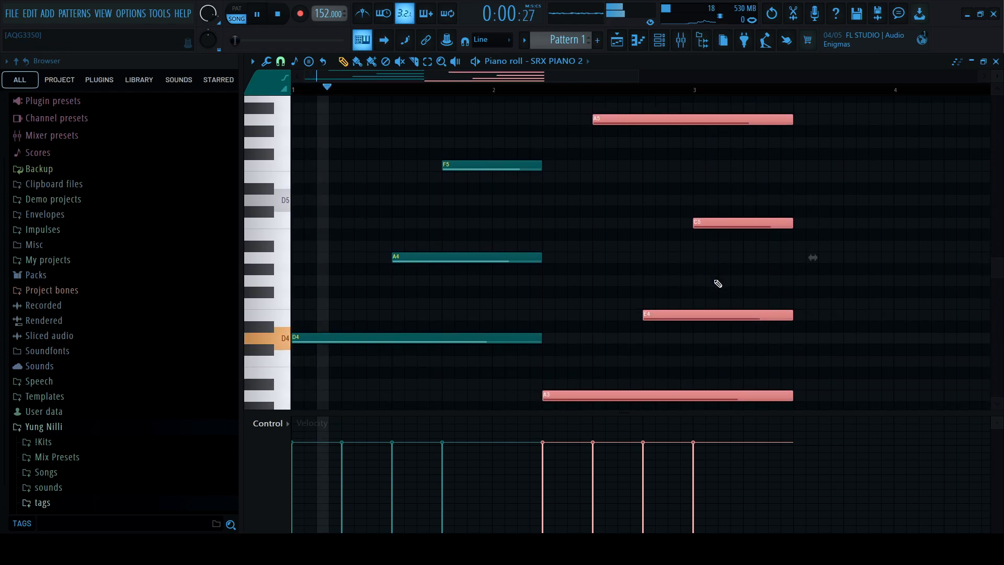
- Delete the C5 note from the second phrase and shorten its remaining notes to end at bar 3
{"action": "right_click", "coordinate": [723, 223]}
{"action": "key", "text": "space"}
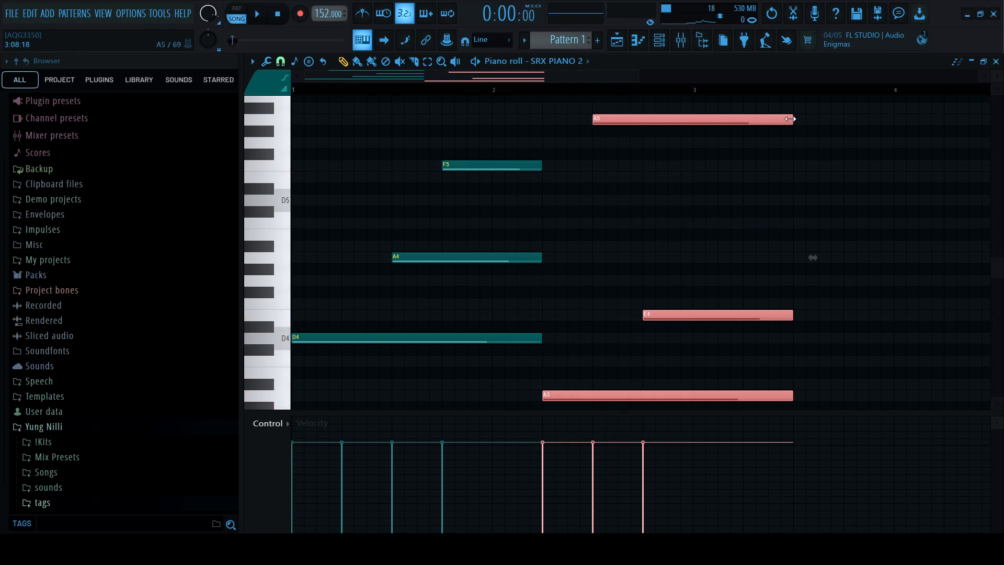
{"action": "left_click_drag", "start_coordinate": [784, 118], "coordinate": [682, 128]}
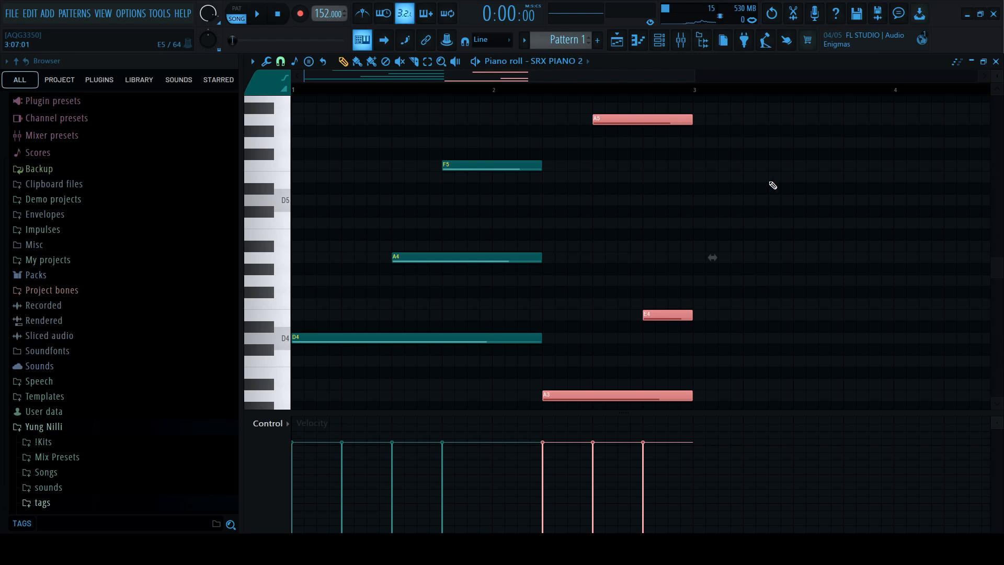
- Duplicate the two-bar melody into bars 3 and 4 and play it back
{"action": "key", "text": "space"}
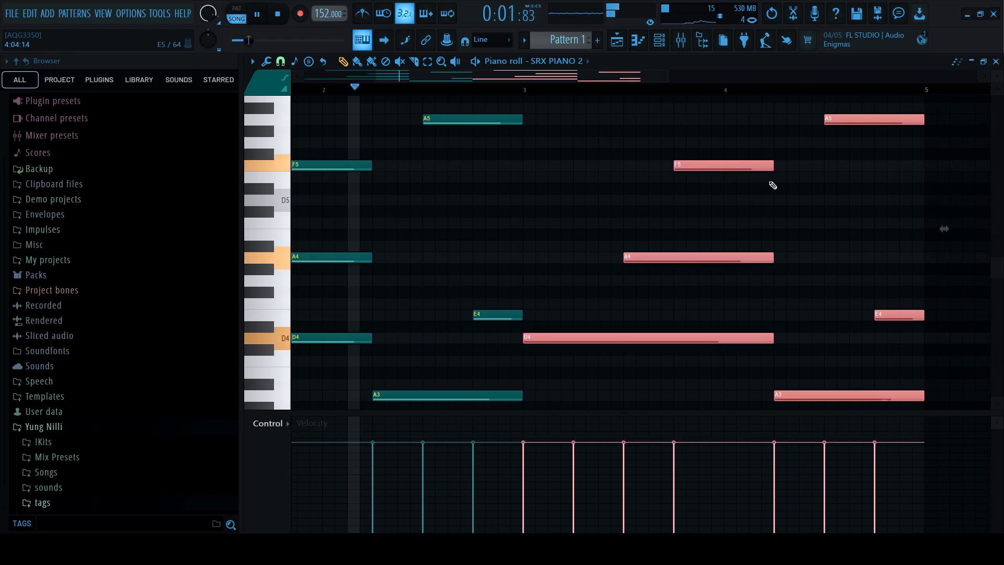
{"action": "left_click", "coordinate": [611, 104]}
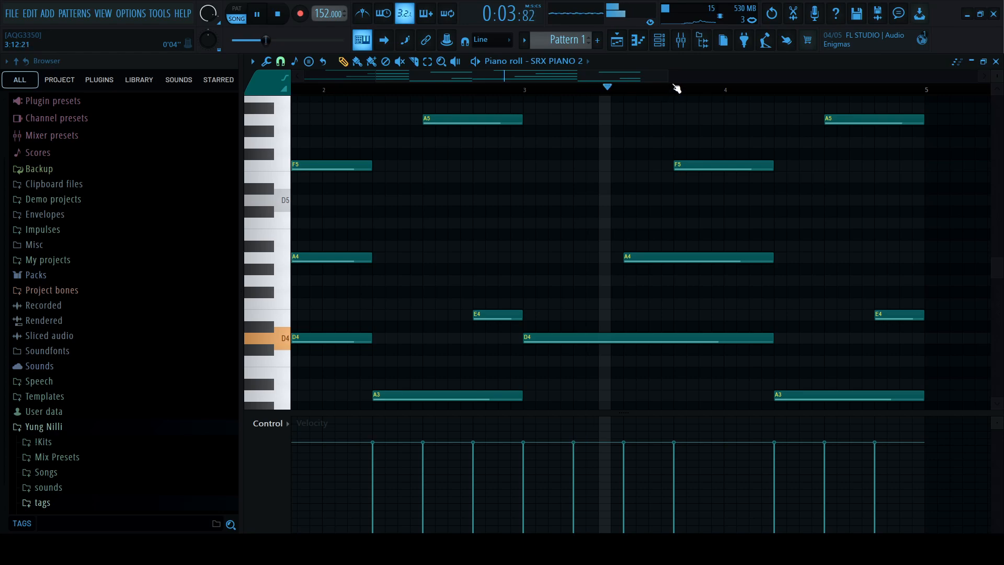
{"action": "scroll", "coordinate": [677, 89], "scroll_direction": "down", "scroll_amount": 3}
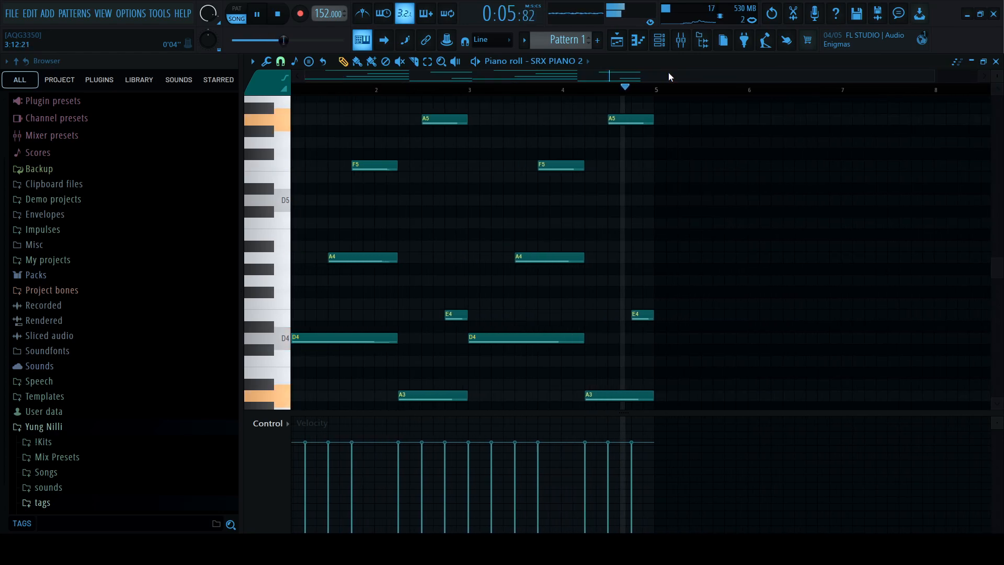
- Change the last short E4 note to C5 and duplicate the four-bar melody into bars 5 to 8
{"action": "key", "text": "space"}
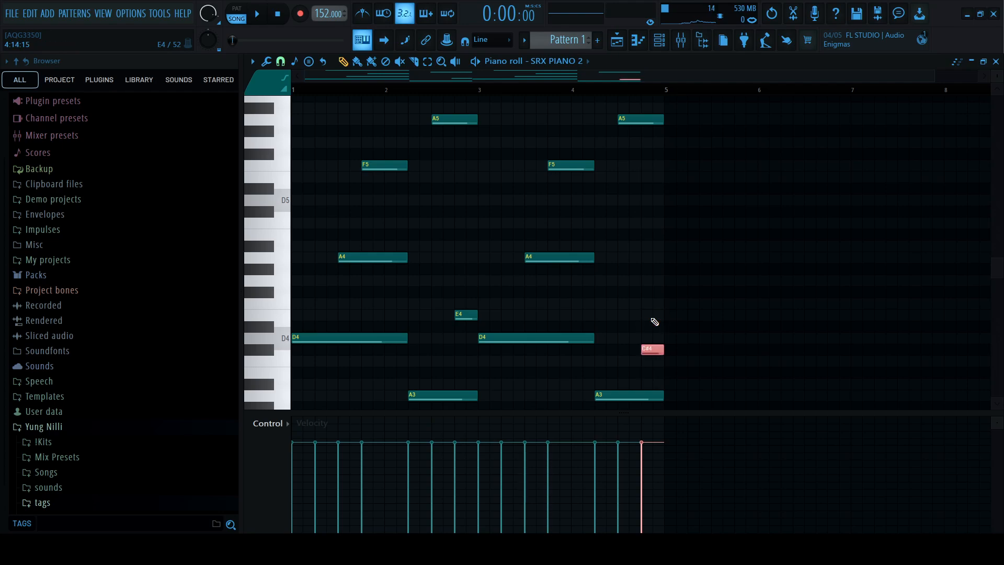
{"action": "key", "text": "space"}
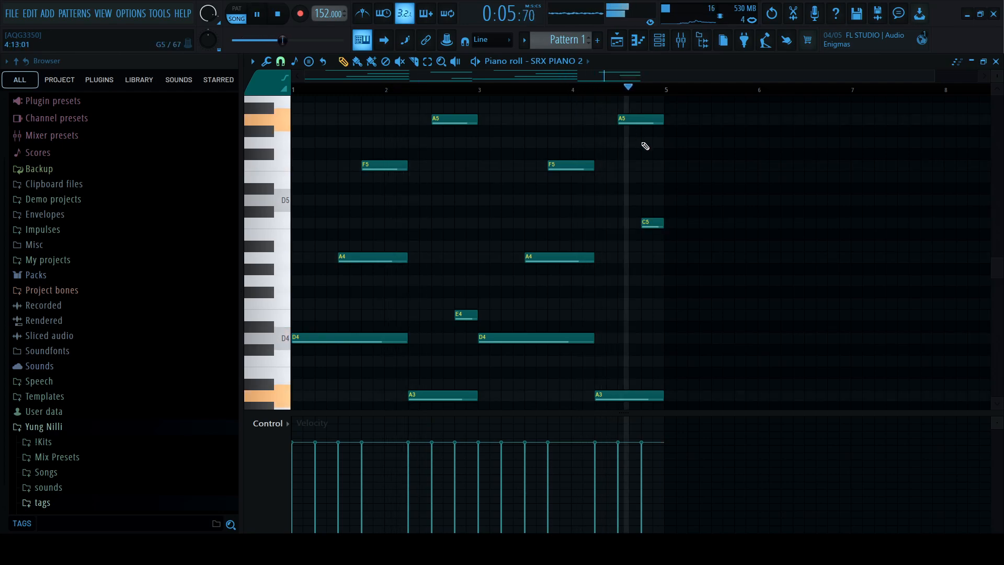
{"action": "left_click", "coordinate": [645, 220]}
{"action": "key", "text": "space"}
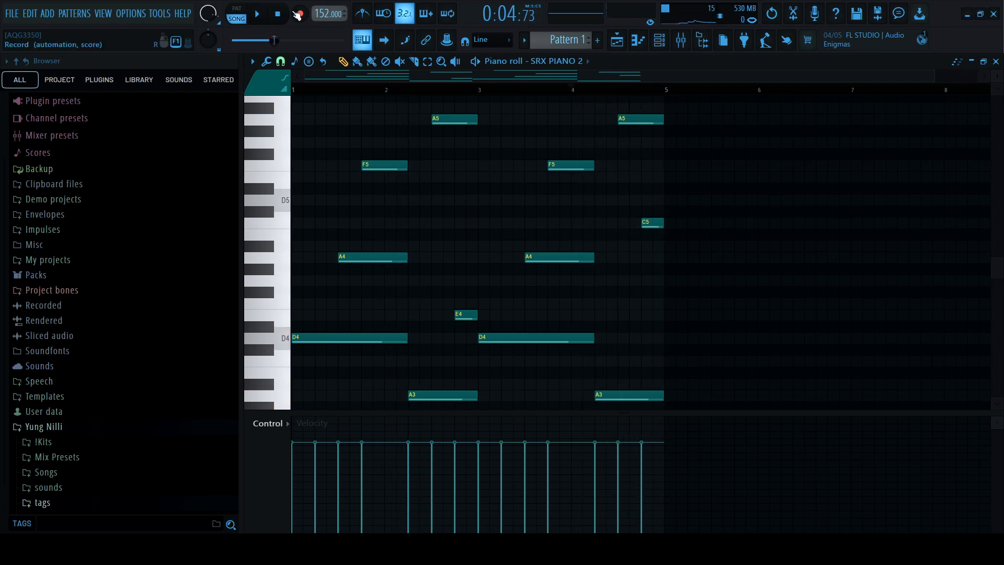
{"action": "key", "text": "space"}
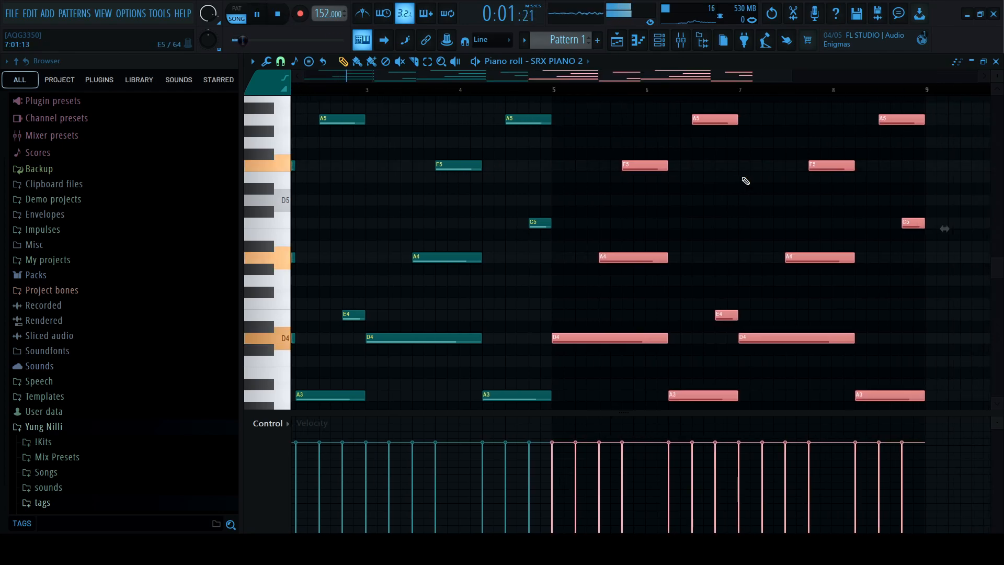
- Add an Analog Lab V instrument channel to the channel rack
{"action": "key", "text": "F5"}
{"action": "key", "text": "F6"}
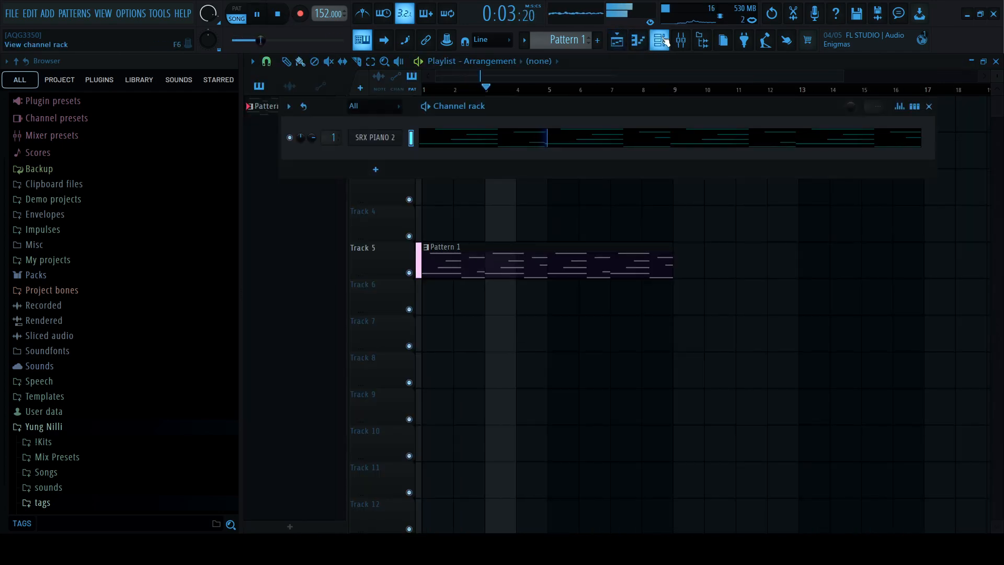
{"action": "left_click", "coordinate": [387, 168]}
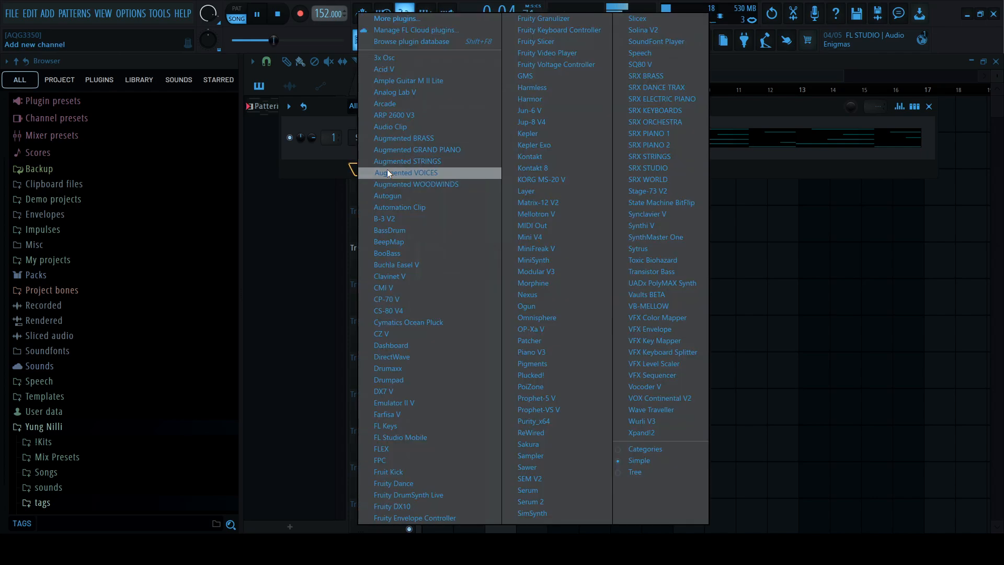
{"action": "left_click", "coordinate": [404, 94]}
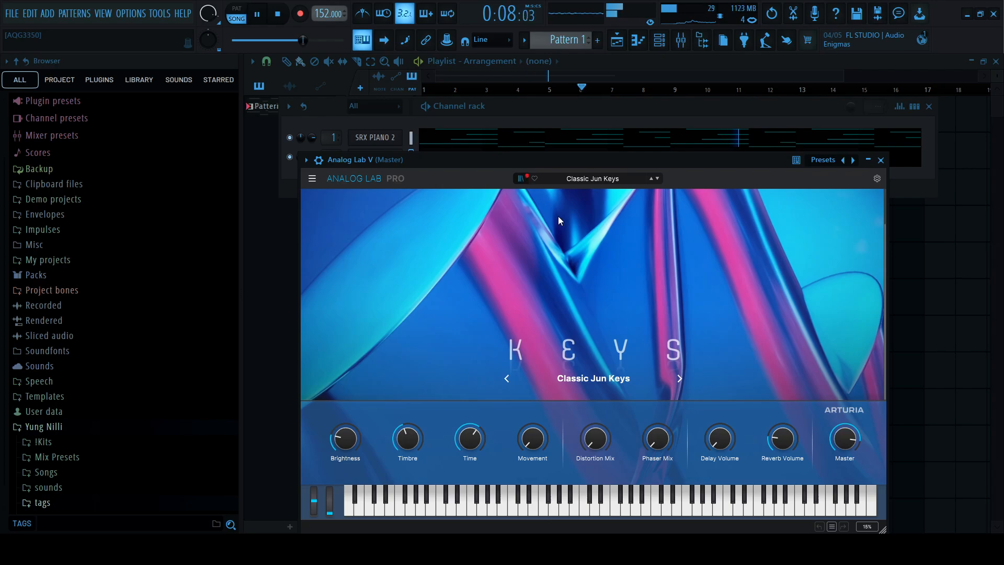
- Browse Analog Lab's Pad sounds, load the 12 Partials Pad preset, and minimize the plugin window
{"action": "left_click", "coordinate": [557, 216]}
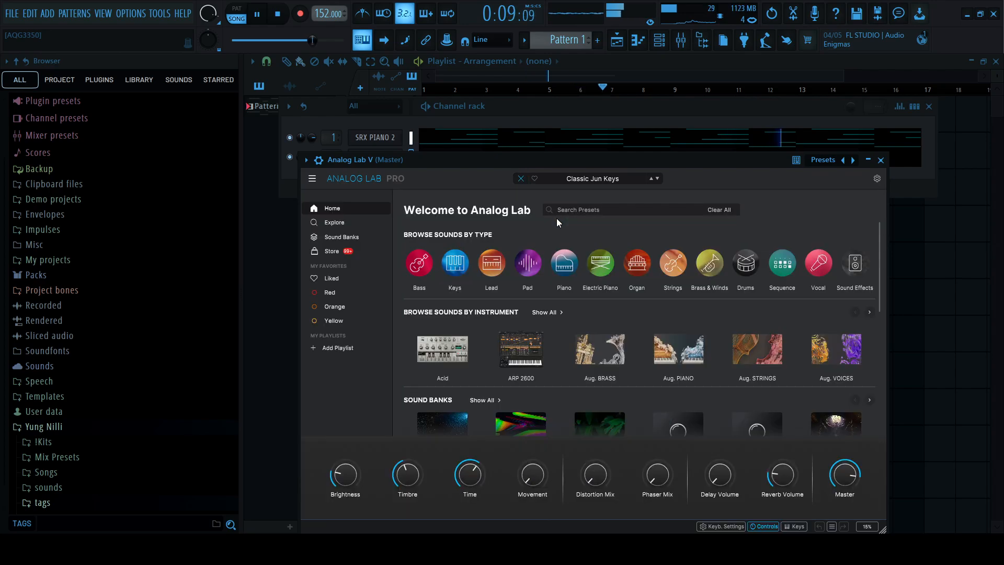
{"action": "left_click", "coordinate": [542, 267]}
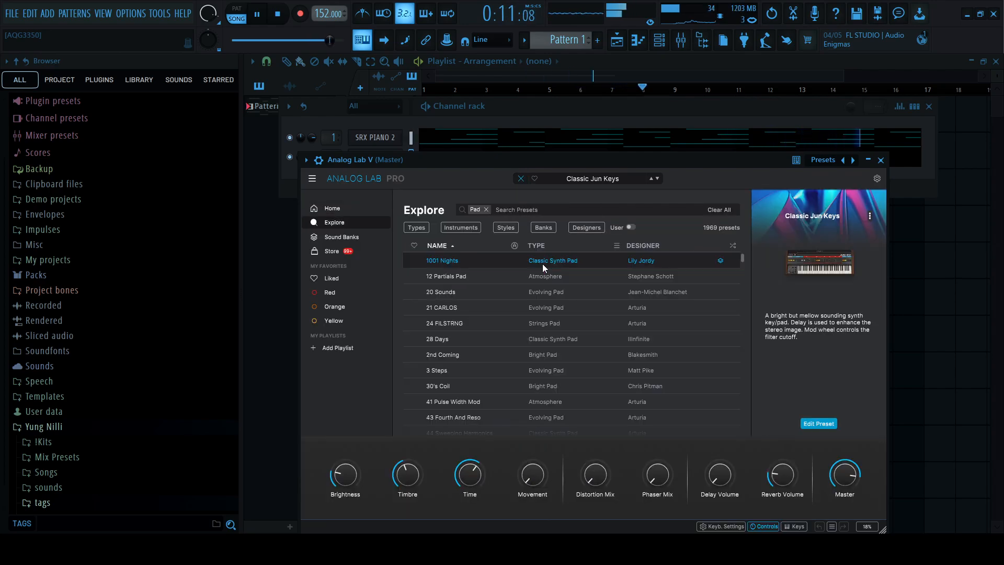
{"action": "left_click", "coordinate": [575, 277]}
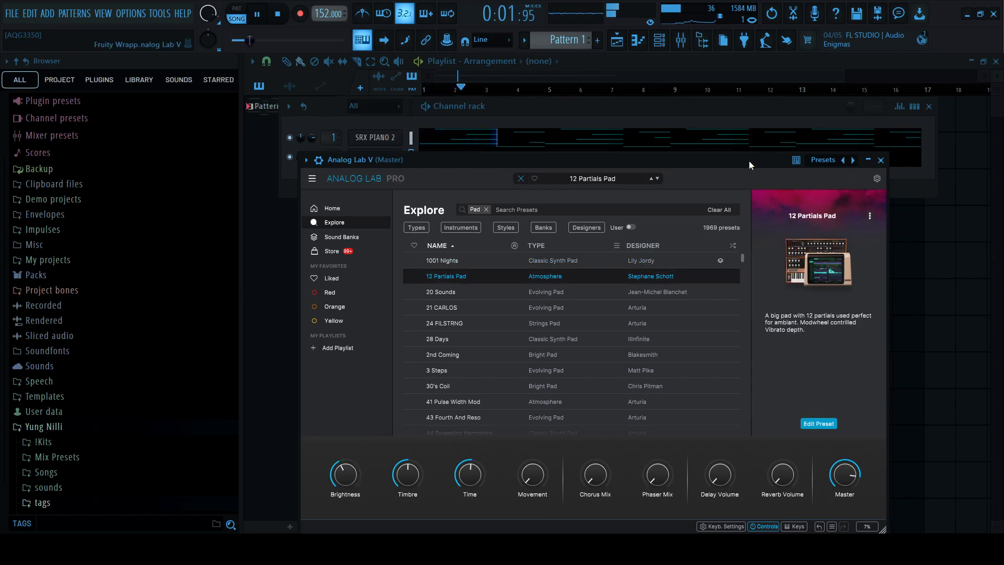
{"action": "left_click_drag", "start_coordinate": [749, 165], "coordinate": [761, 161]}
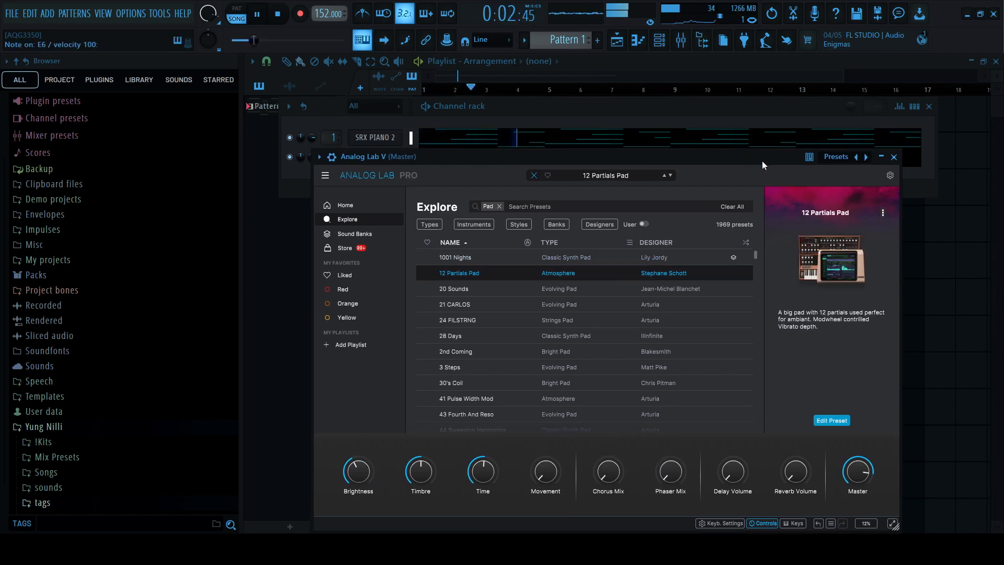
{"action": "left_click", "coordinate": [881, 157]}
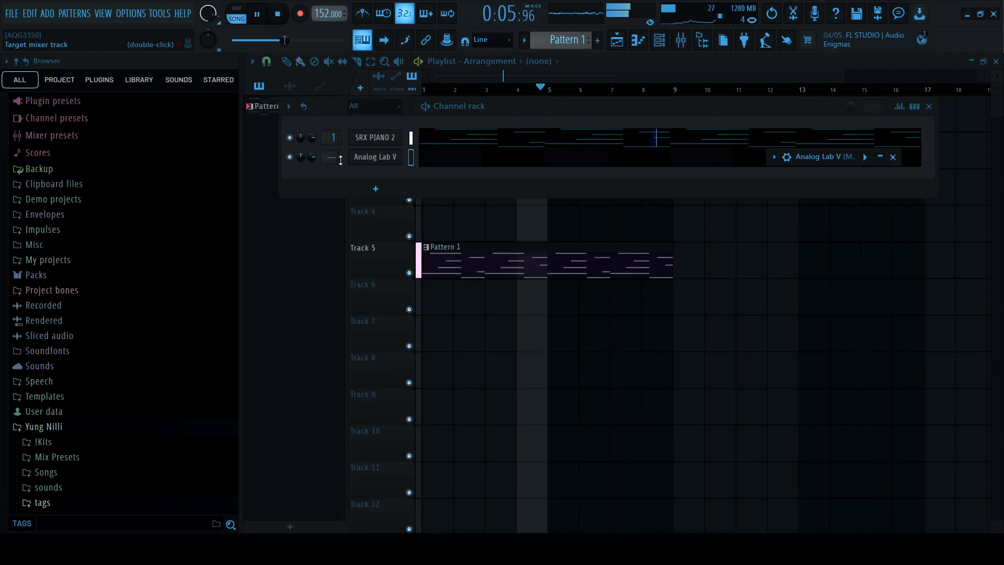
- Route the Analog Lab V channel to mixer track 2 and open its piano roll
{"action": "left_click_drag", "start_coordinate": [337, 159], "coordinate": [337, 156]}
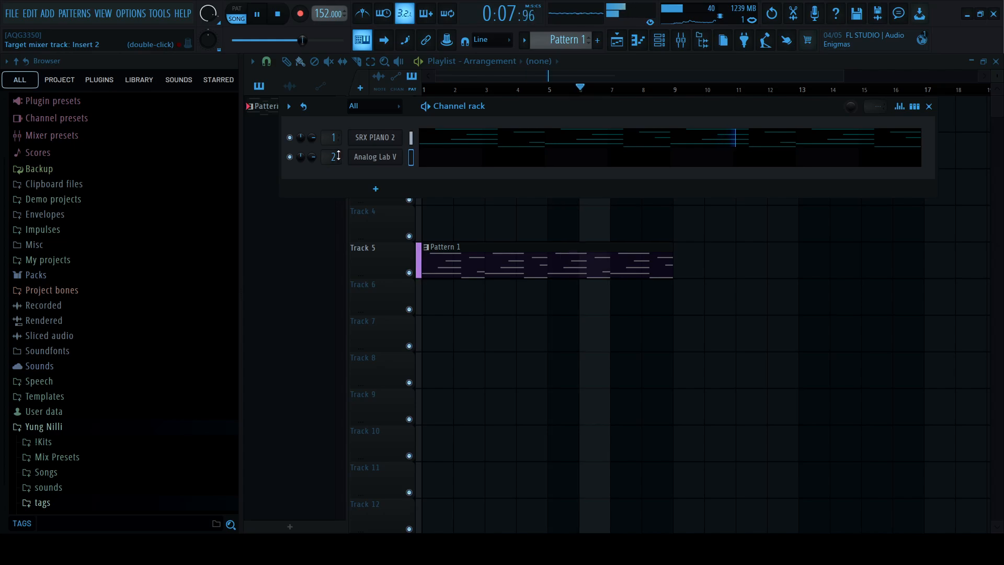
{"action": "key", "text": "F7"}
{"action": "left_click", "coordinate": [440, 154]}
{"action": "right_click", "coordinate": [446, 154]}
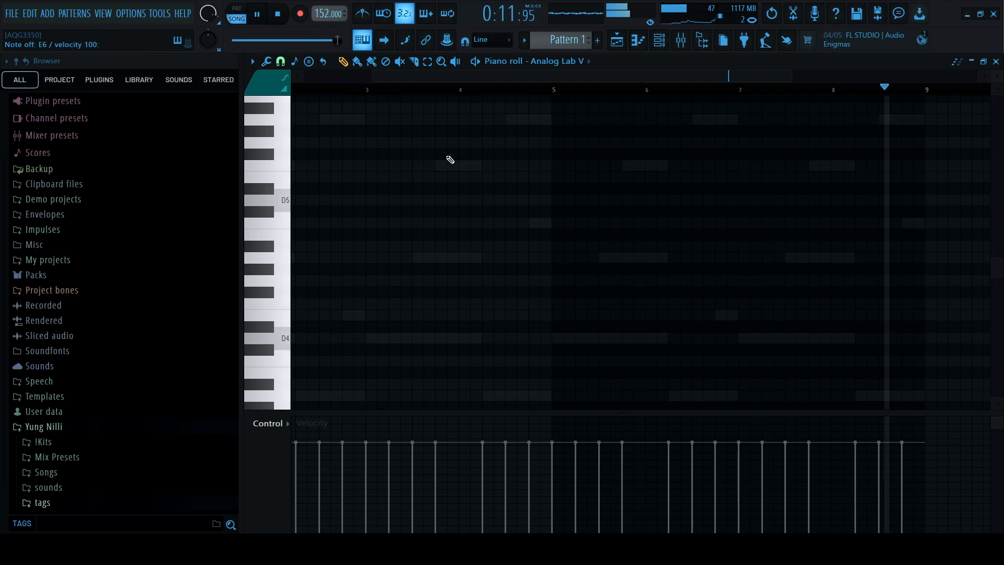
- Draw a two-bar F5 note at bar 1 and a two-bar E5 note at bar 3 for the pad
{"action": "mouse_move", "coordinate": [1001, 267]}
{"action": "left_mouse_down"}
{"action": "mouse_move", "coordinate": [1001, 306]}
{"action": "mouse_move", "coordinate": [1000, 203]}
{"action": "mouse_move", "coordinate": [988, 264]}
{"action": "left_mouse_up"}
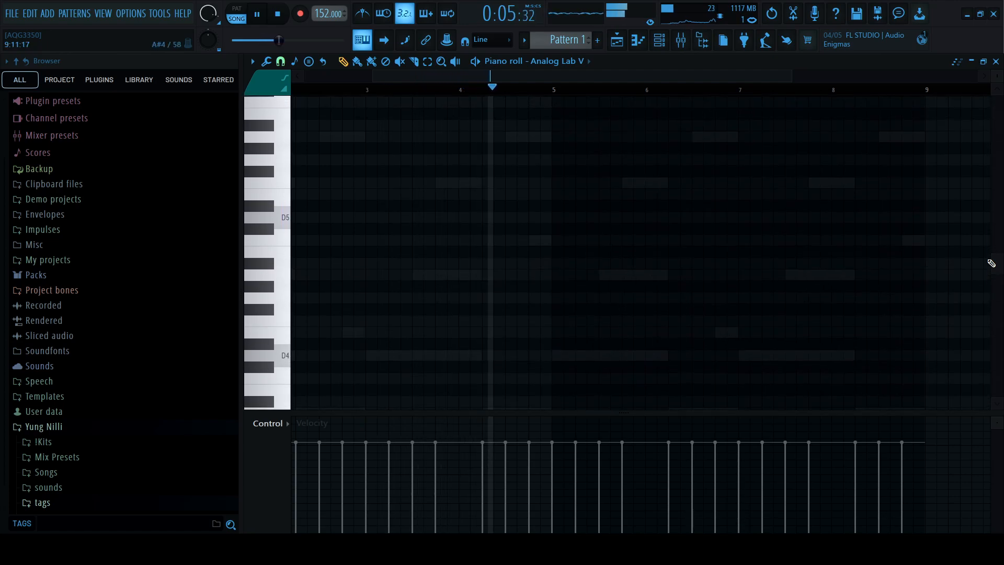
{"action": "key", "text": "space"}
{"action": "left_click_drag", "start_coordinate": [315, 335], "coordinate": [206, 326]}
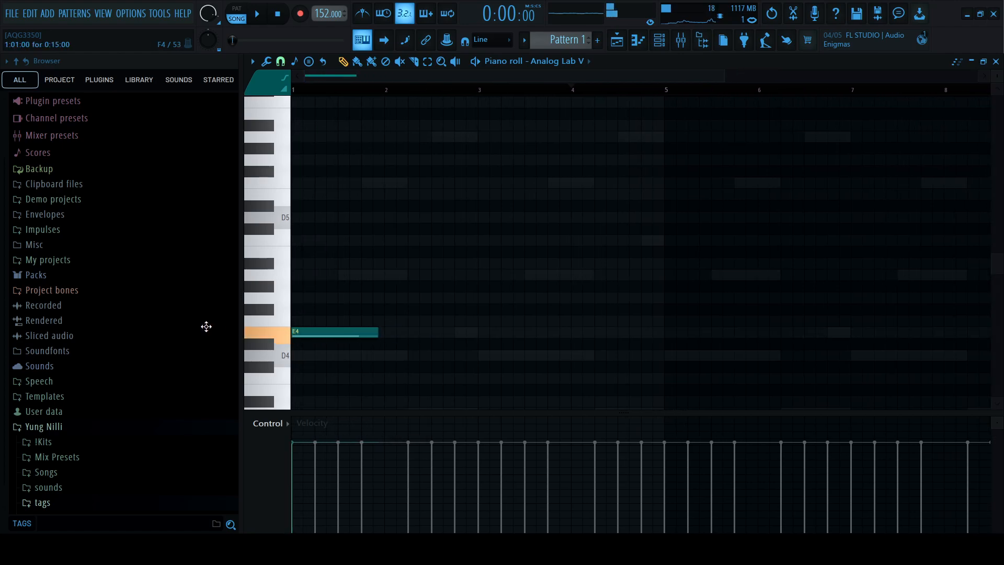
{"action": "left_click_drag", "start_coordinate": [344, 327], "coordinate": [343, 319]}
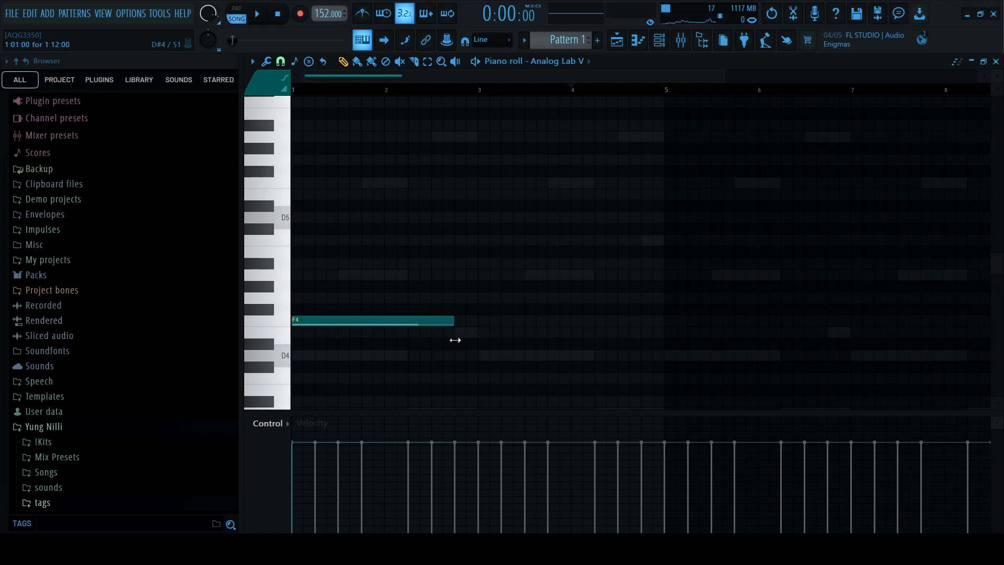
{"action": "key", "text": "ctrl+Up"}
{"action": "key", "text": "space"}
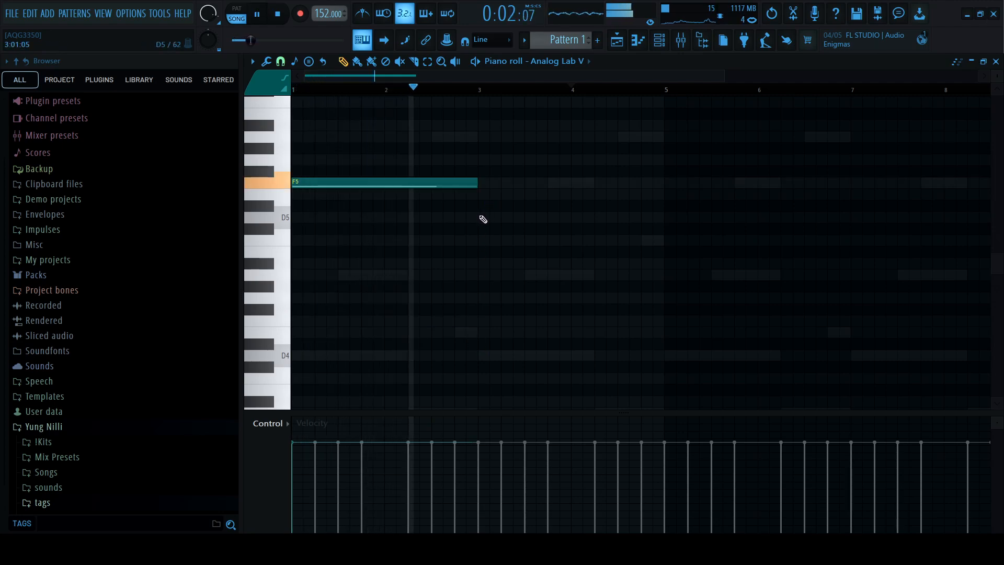
{"action": "left_click", "coordinate": [480, 195]}
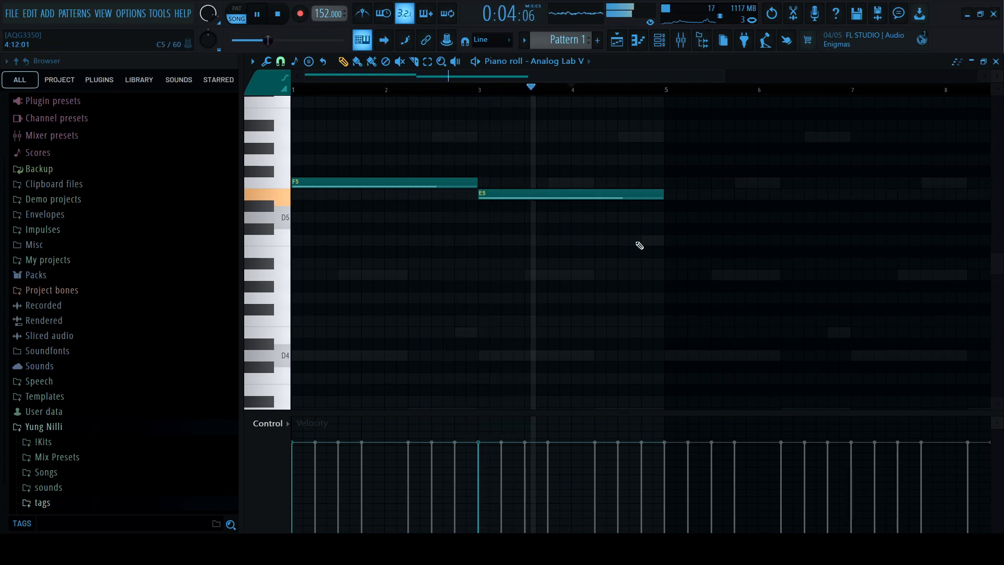
{"action": "key", "text": "space"}
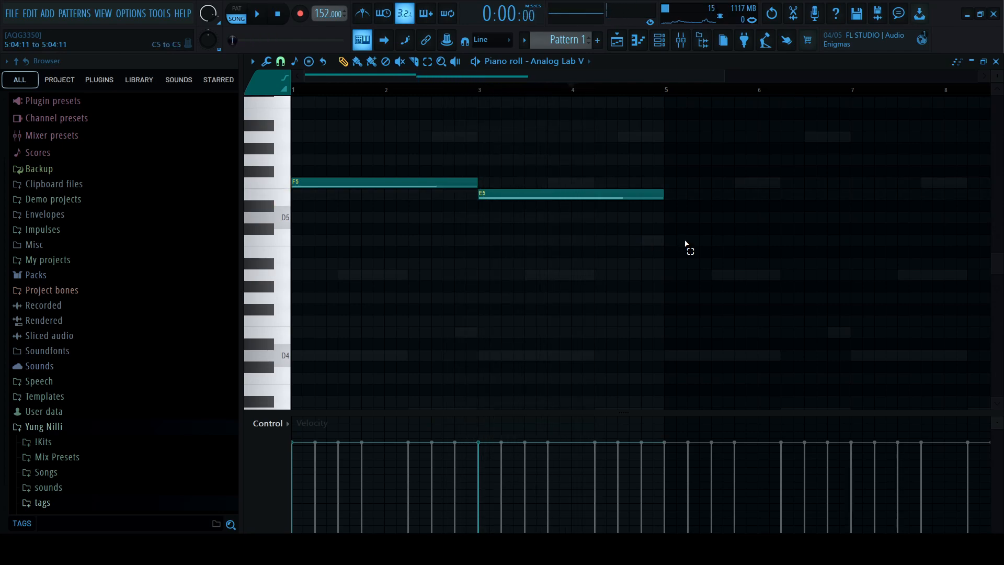
- Select the F5 and E5 pad notes and shorten both to one and a half bars
{"action": "left_click_drag", "start_coordinate": [686, 245], "coordinate": [329, 143]}
{"action": "left_click_drag", "start_coordinate": [474, 182], "coordinate": [430, 183]}
{"action": "key", "text": "space"}
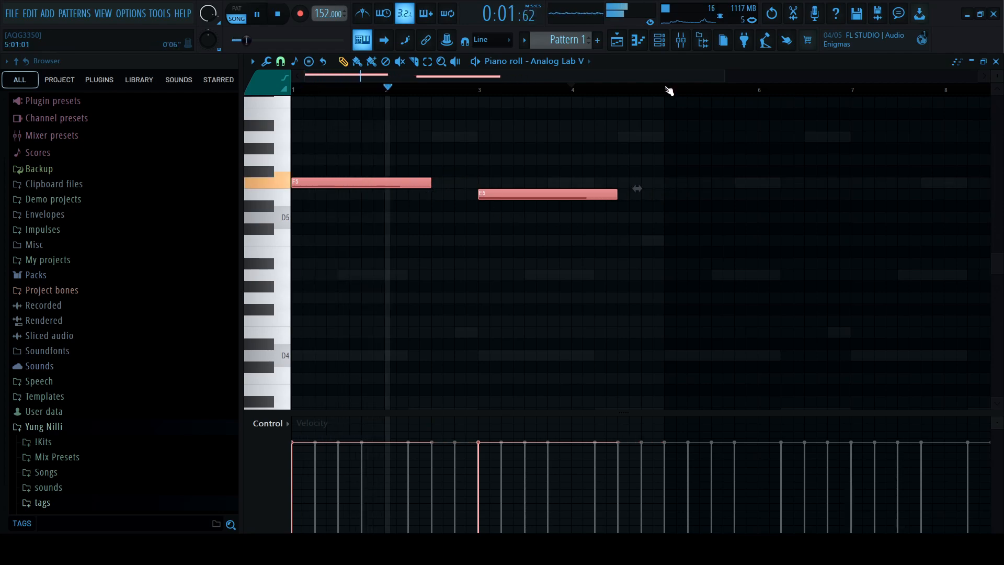
- Duplicate the two pad notes into bars 5 to 8 and raise the copies one octave to F6 and E6
{"action": "key", "text": "ctrl+b"}
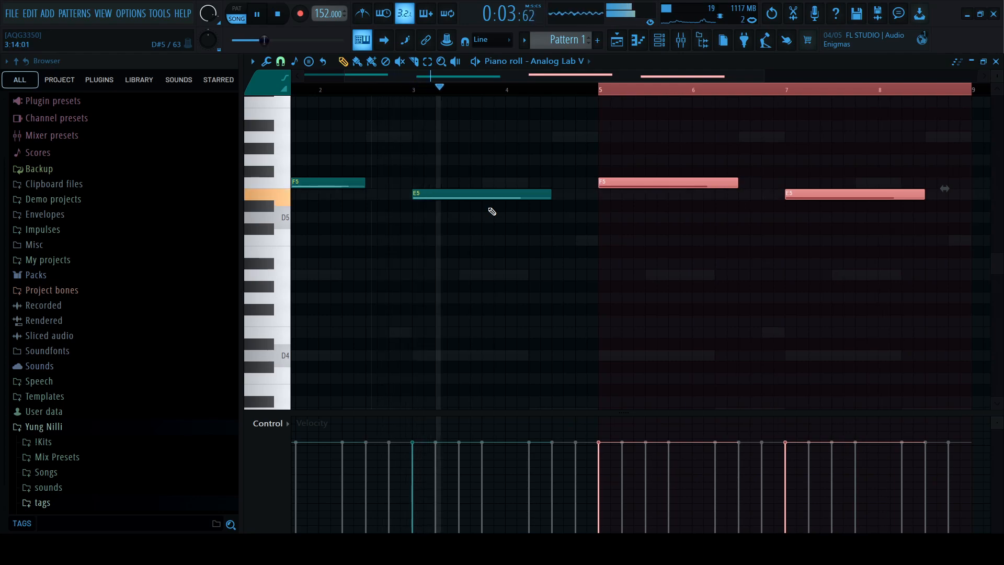
{"action": "key", "text": "ctrl+Up"}
{"action": "left_click", "coordinate": [765, 215]}
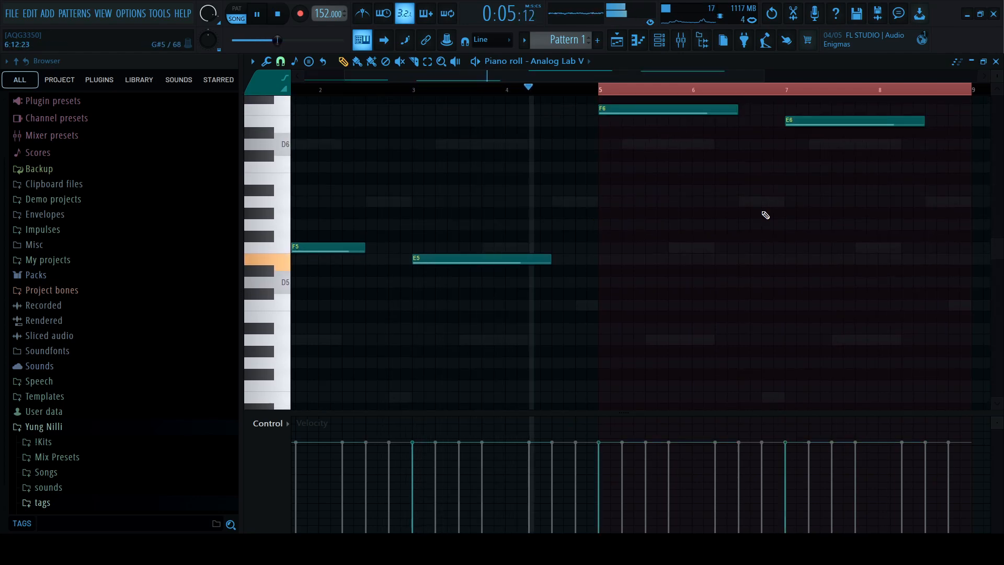
{"action": "left_click", "coordinate": [717, 92]}
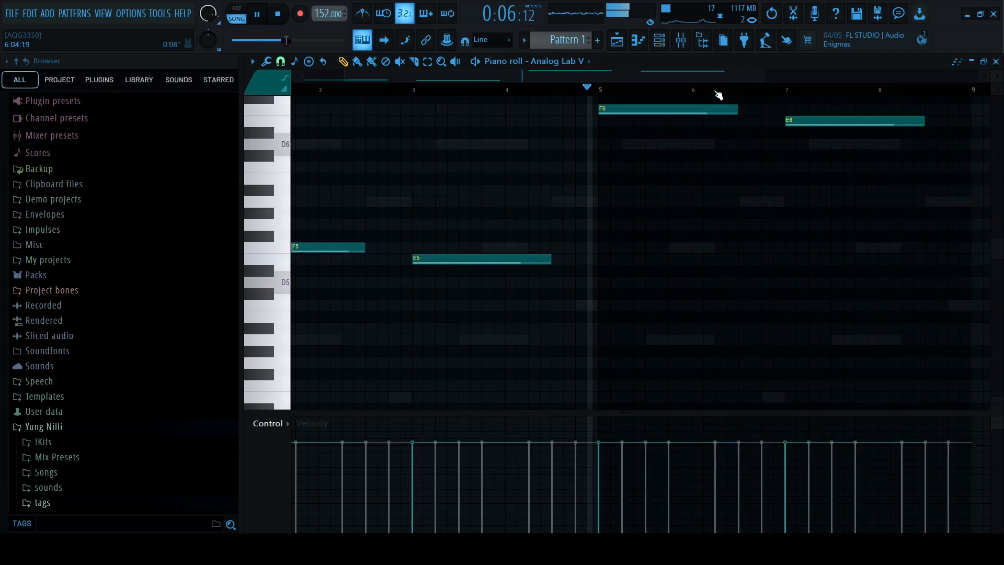
- Lower the volume of mixer Insert 2 and set its Parametric EQ 2 low-pass band to 6748 Hz with a gentler slope
{"action": "left_click", "coordinate": [681, 40]}
{"action": "left_click_drag", "start_coordinate": [427, 282], "coordinate": [427, 297]}
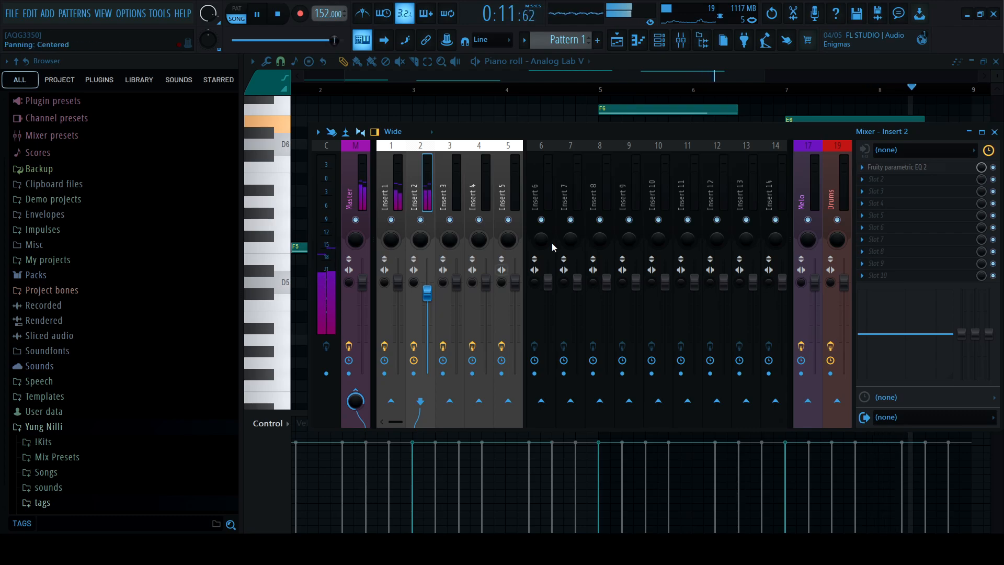
{"action": "left_click", "coordinate": [964, 168]}
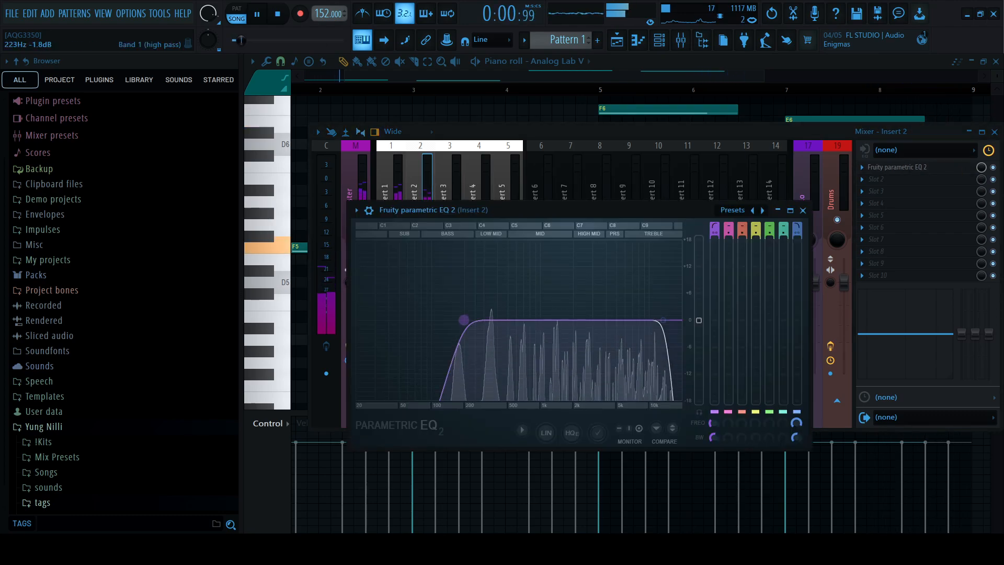
{"action": "left_click_drag", "start_coordinate": [660, 322], "coordinate": [625, 322]}
{"action": "left_click_drag", "start_coordinate": [796, 233], "coordinate": [797, 222]}
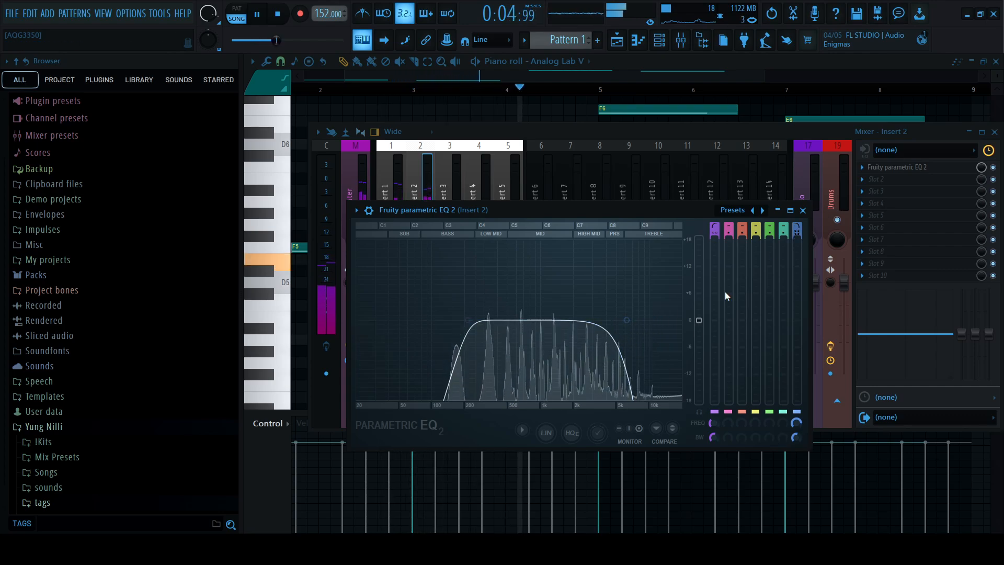
{"action": "left_click_drag", "start_coordinate": [626, 321], "coordinate": [630, 321]}
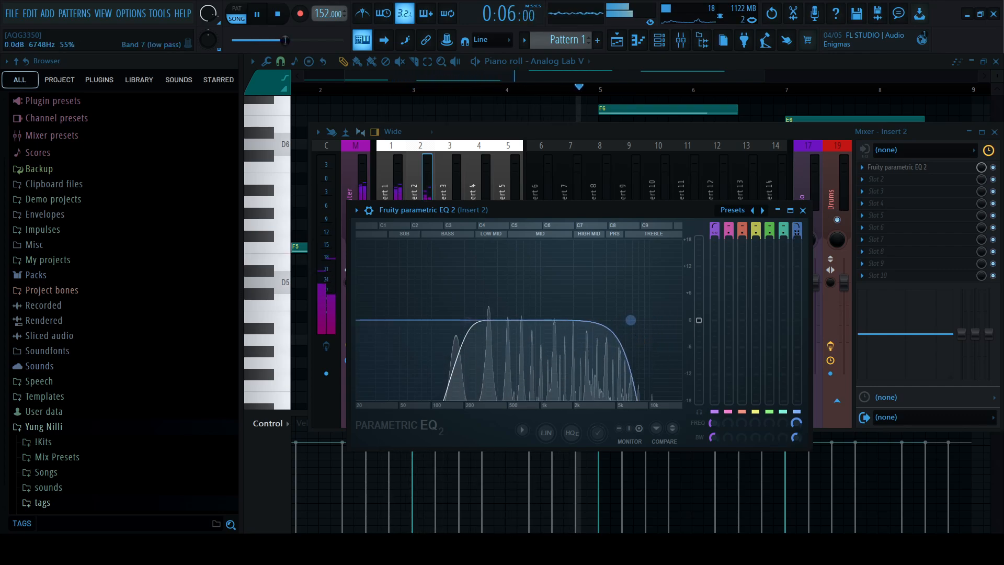
{"action": "left_click", "coordinate": [803, 210]}
- Inspect the Parametric EQ 2 curve on mixer Insert 1 and return to the playlist with the channel rack shown
{"action": "left_click", "coordinate": [391, 193]}
{"action": "left_click", "coordinate": [897, 179]}
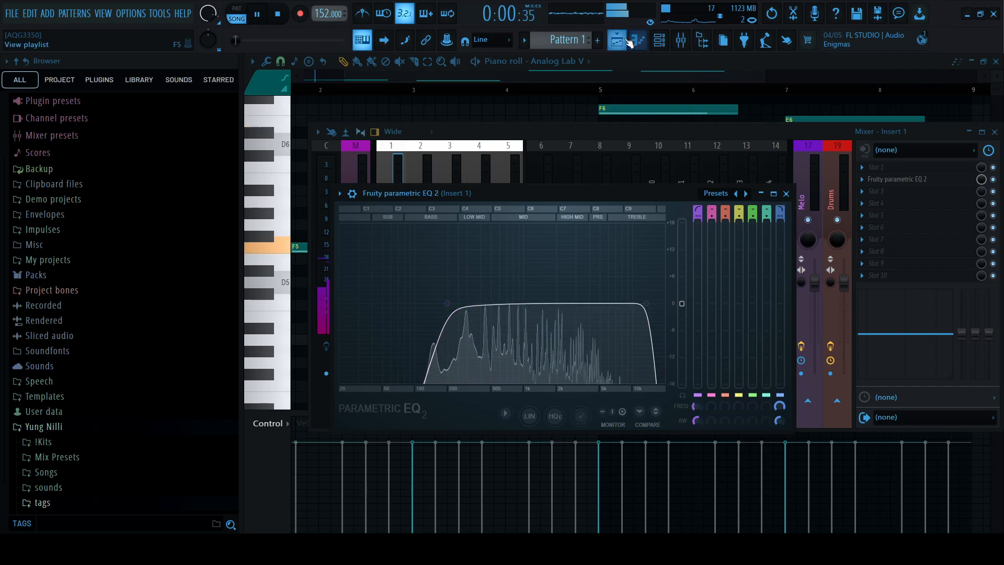
{"action": "left_click", "coordinate": [620, 40]}
{"action": "left_click", "coordinate": [660, 40]}
- Browse the Drumkits collection to Internet Money, Khemics, ! Khemics Essentials Stash V4 and expand its Drum essentials folder
{"action": "mouse_move", "coordinate": [0, 419]}
{"action": "left_mouse_down"}
{"action": "mouse_move", "coordinate": [1, 494]}
{"action": "mouse_move", "coordinate": [0, 432]}
{"action": "left_mouse_up"}
{"action": "left_click", "coordinate": [51, 428]}
{"action": "scroll", "coordinate": [1, 432], "scroll_direction": "down", "scroll_amount": 2}
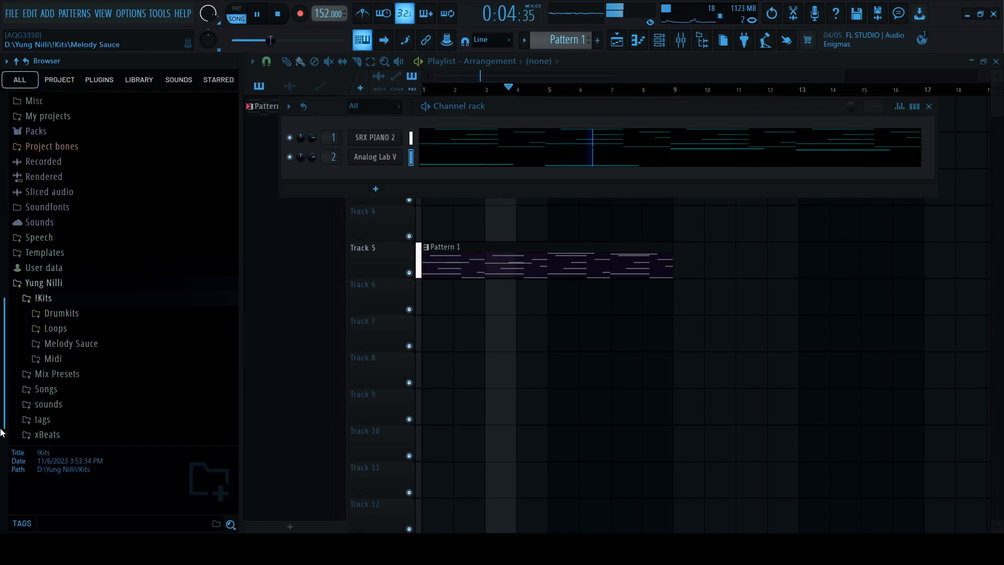
{"action": "left_click", "coordinate": [94, 317]}
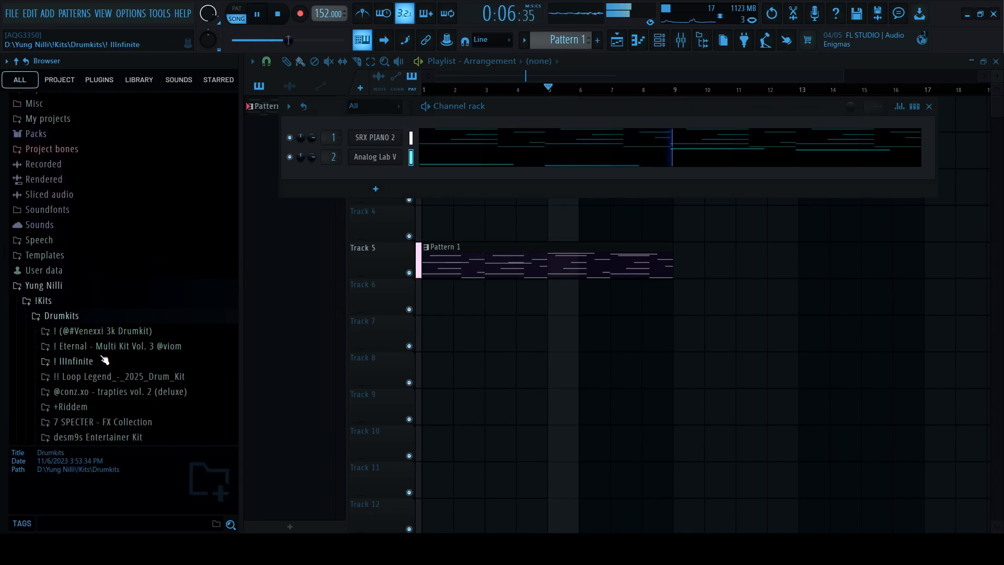
{"action": "scroll", "coordinate": [1, 372], "scroll_direction": "down", "scroll_amount": 4}
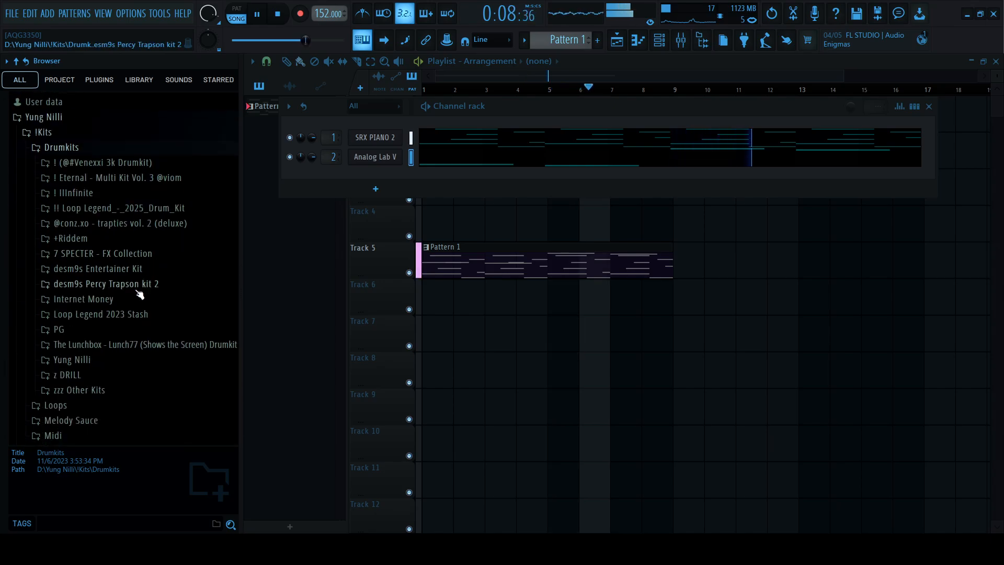
{"action": "left_click", "coordinate": [121, 304]}
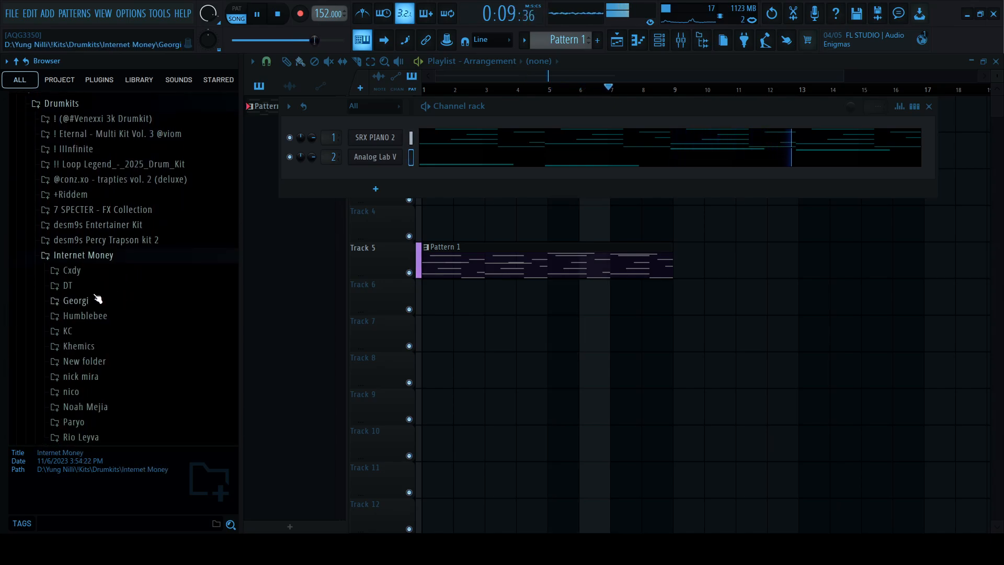
{"action": "left_click", "coordinate": [97, 346]}
{"action": "left_click", "coordinate": [99, 332]}
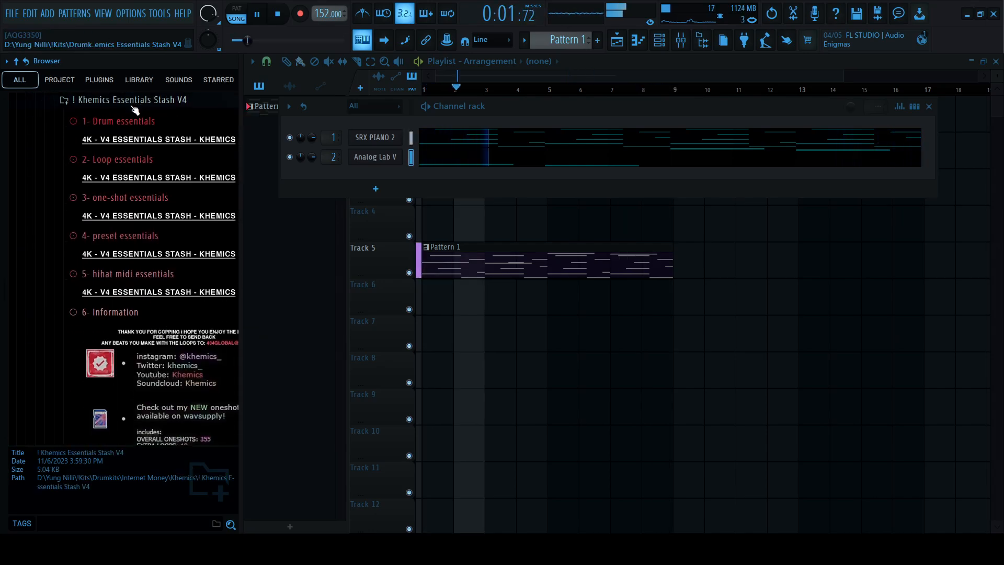
{"action": "left_click", "coordinate": [133, 102]}
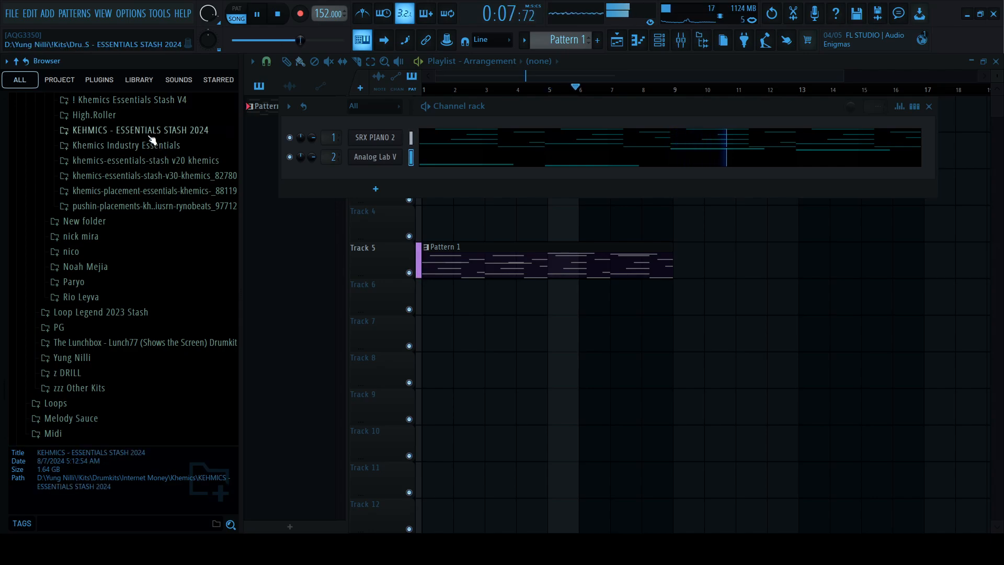
{"action": "left_click", "coordinate": [139, 100]}
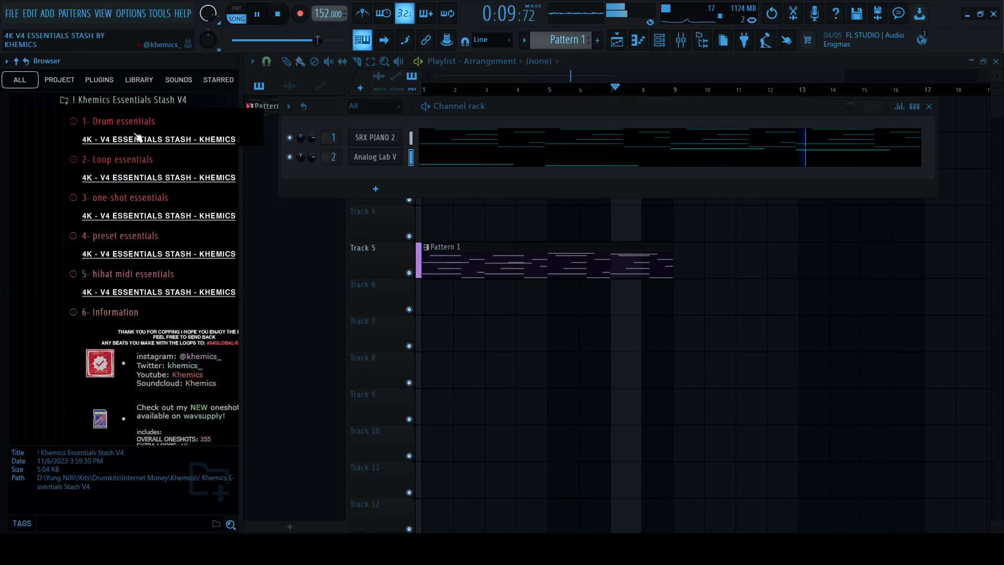
{"action": "left_click", "coordinate": [118, 125]}
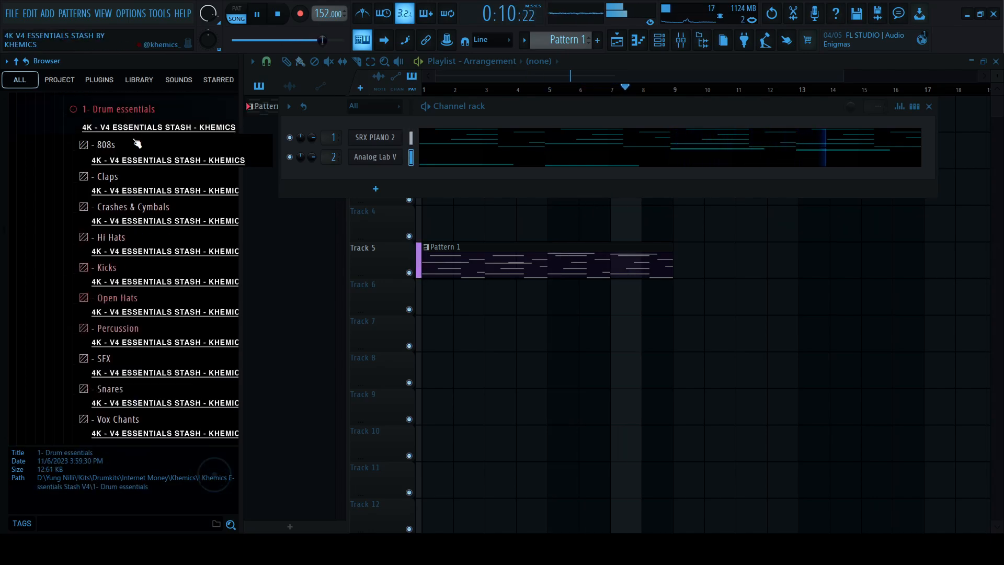
- Add the clip_clap sample from the Claps folder as a channel and place a clap on step 9 of the step sequencer
{"action": "left_click", "coordinate": [126, 173]}
{"action": "left_click", "coordinate": [173, 214]}
{"action": "left_click_drag", "start_coordinate": [156, 235], "coordinate": [400, 185]}
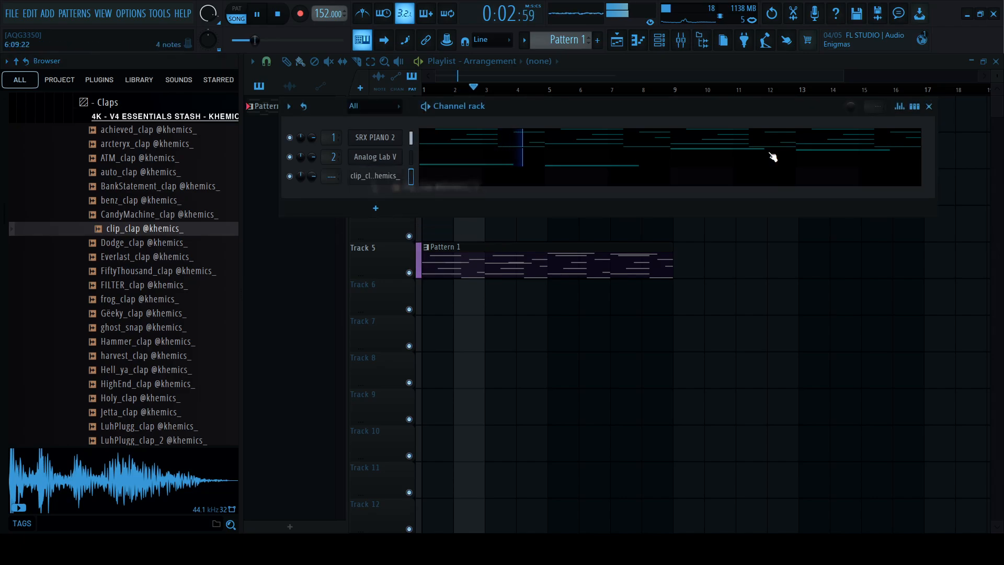
{"action": "left_click", "coordinate": [920, 108]}
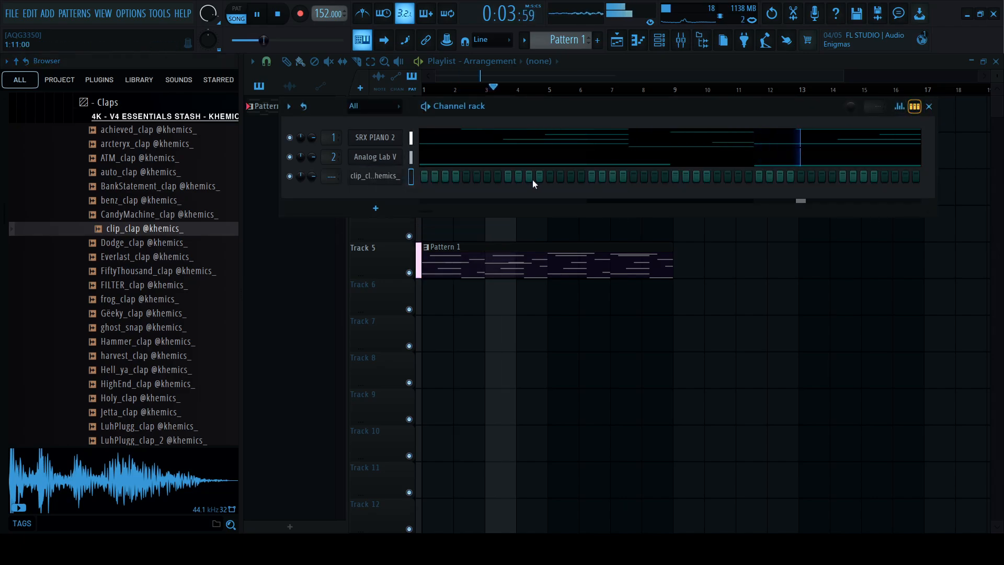
- Add the HighTek_HH sample from the Hi Hats folder as a channel and fill every 2 steps
{"action": "left_click", "coordinate": [147, 123]}
{"action": "left_click", "coordinate": [135, 173]}
{"action": "left_click", "coordinate": [141, 201]}
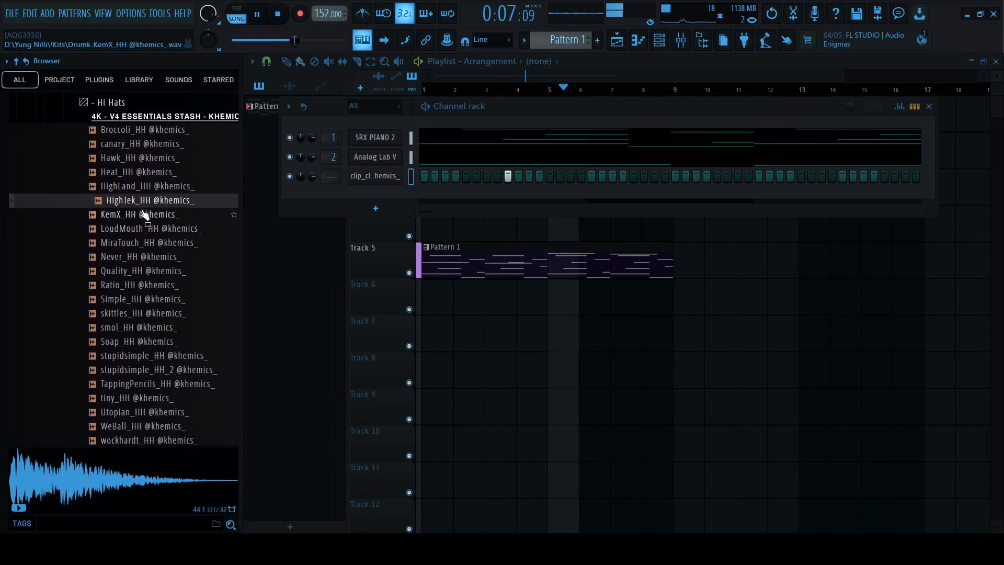
{"action": "left_click_drag", "start_coordinate": [140, 208], "coordinate": [375, 194]}
{"action": "right_click", "coordinate": [375, 196]}
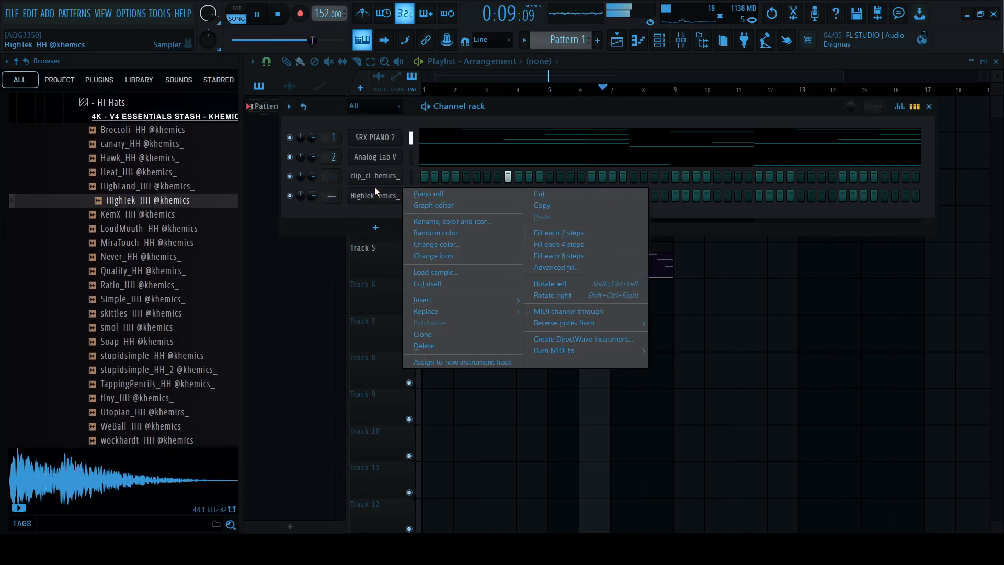
{"action": "left_click", "coordinate": [547, 234]}
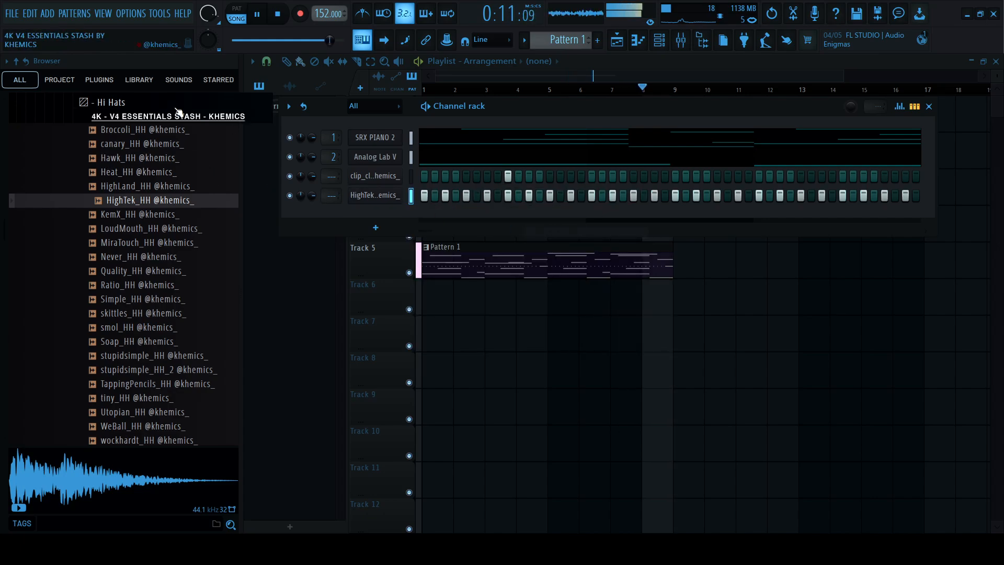
- Add the Extreme_OH sample from the Open Hats folder as a channel and place a hit on step 5
{"action": "left_click", "coordinate": [153, 107]}
{"action": "left_click", "coordinate": [122, 163]}
{"action": "left_click_drag", "start_coordinate": [140, 228], "coordinate": [160, 275]}
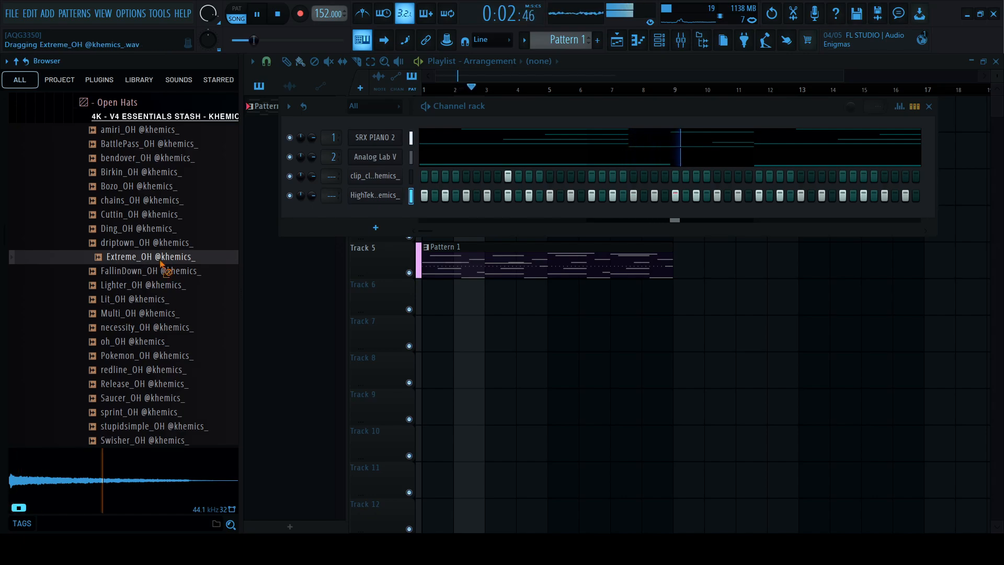
{"action": "left_click_drag", "start_coordinate": [161, 264], "coordinate": [391, 221]}
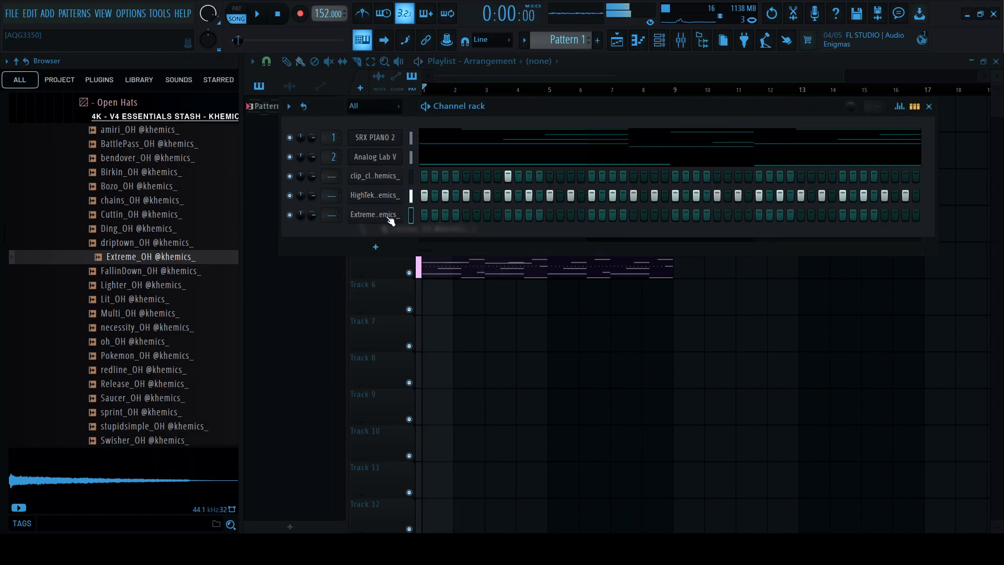
{"action": "left_click", "coordinate": [466, 214]}
{"action": "key", "text": "space"}
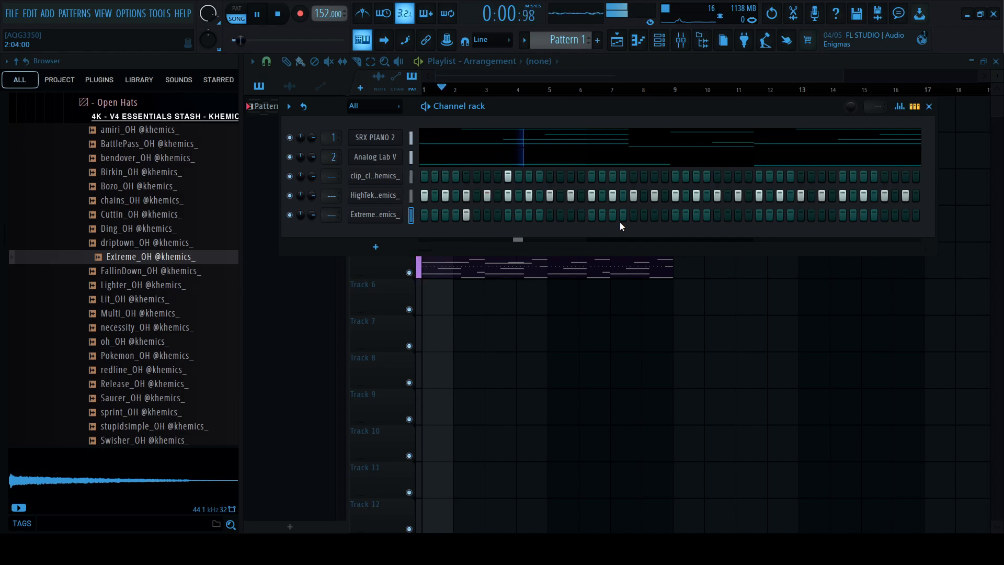
{"action": "left_click", "coordinate": [139, 355]}
{"action": "key", "text": "space"}
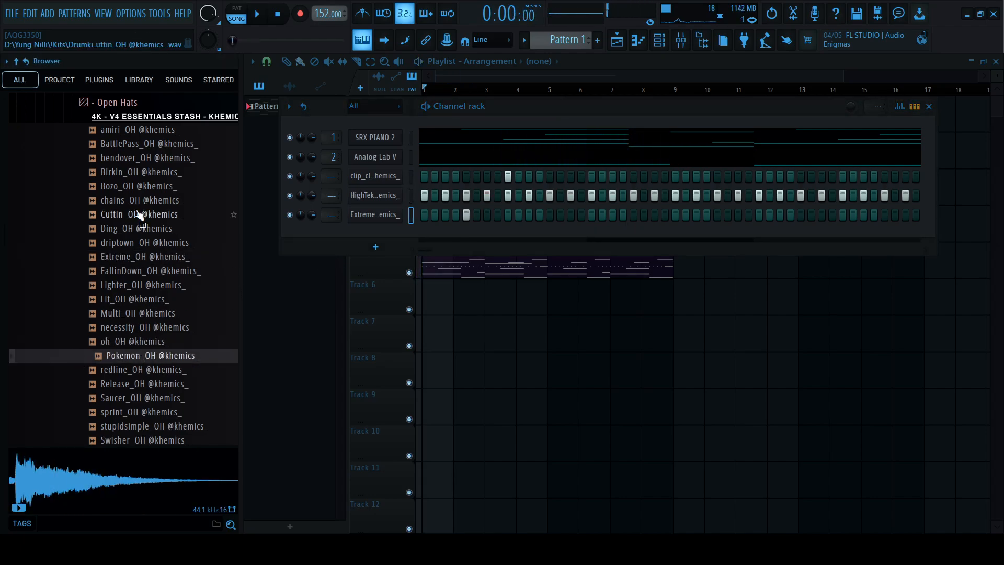
- Audition sounds in the Snares folder, add the Balenciaga_SN sample as a channel, and play the beat
{"action": "left_click", "coordinate": [143, 104]}
{"action": "left_click", "coordinate": [133, 196]}
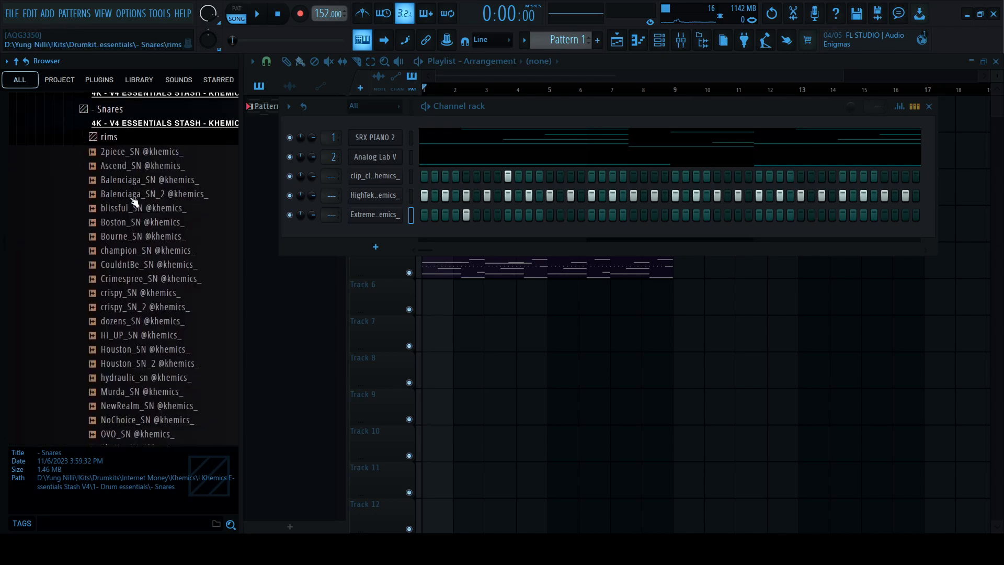
{"action": "left_click", "coordinate": [143, 273]}
{"action": "left_click", "coordinate": [150, 287]}
{"action": "left_click", "coordinate": [156, 302]}
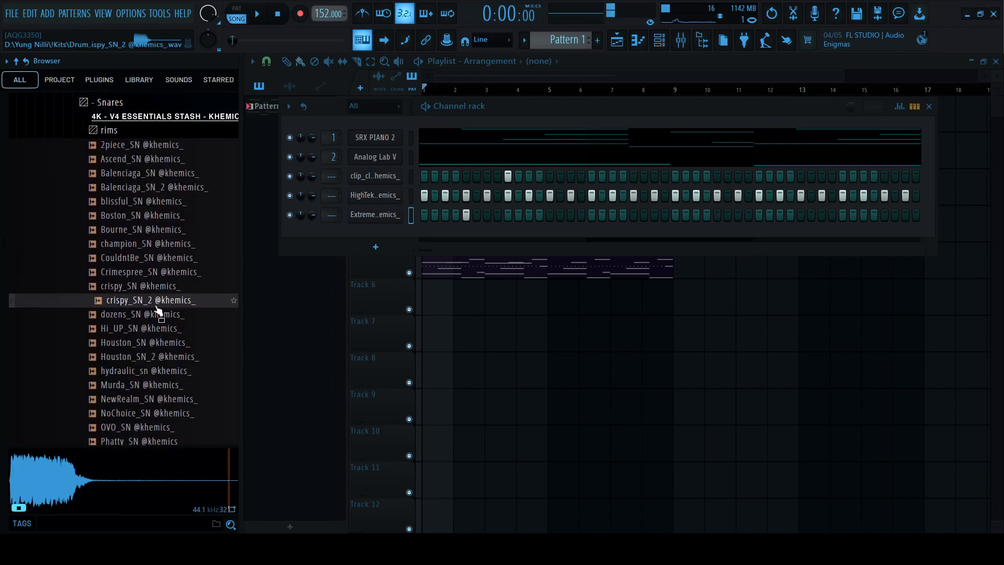
{"action": "left_click", "coordinate": [137, 173]}
{"action": "left_click_drag", "start_coordinate": [398, 244], "coordinate": [397, 243]}
{"action": "key", "text": "space"}
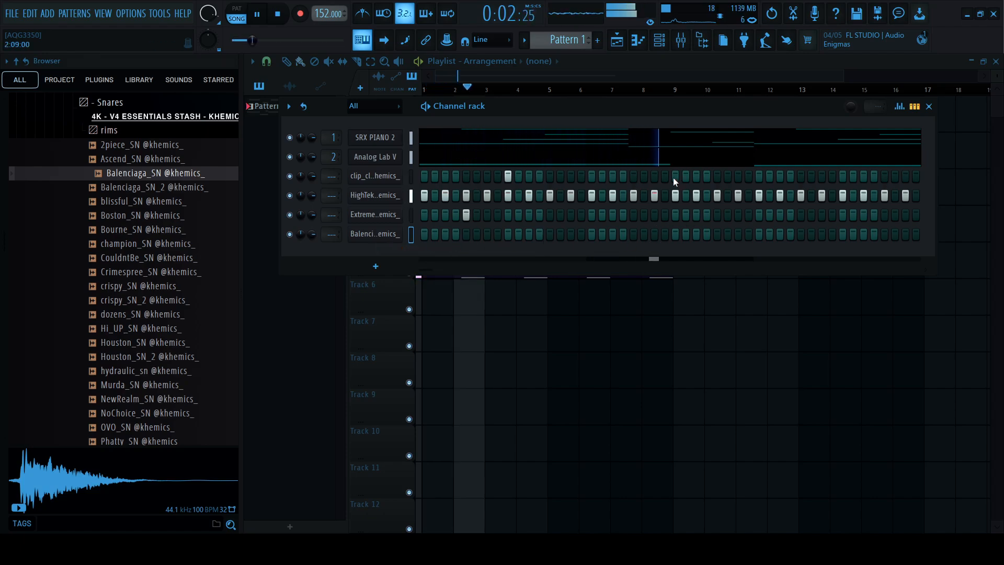
- Place a clip_clap hit on step 25 and a Balenciaga_SN snare hit on step 15, checking them against playback
{"action": "key", "text": "space"}
{"action": "key", "text": "space"}
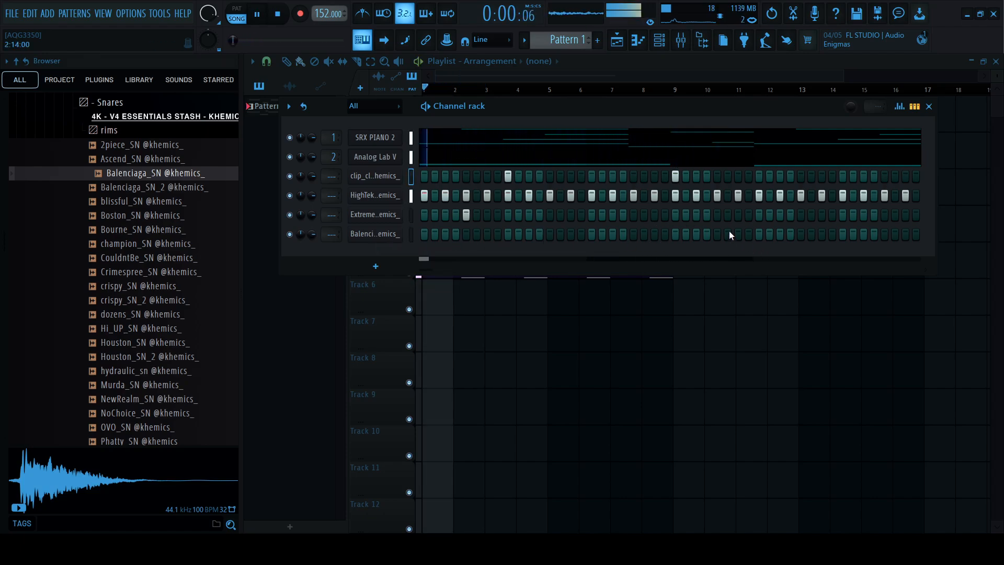
{"action": "left_click", "coordinate": [613, 234]}
{"action": "left_click", "coordinate": [570, 235]}
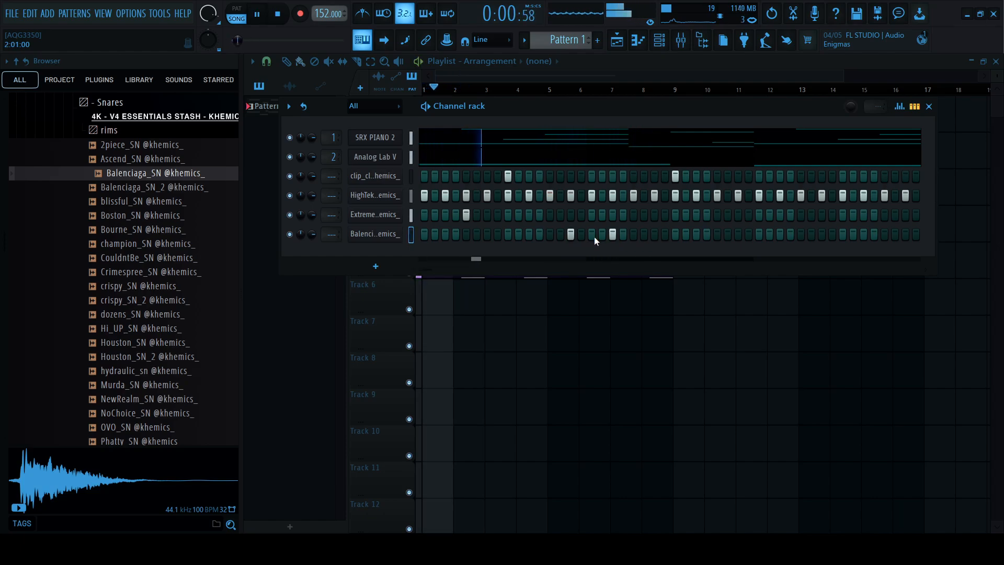
{"action": "left_click", "coordinate": [613, 237]}
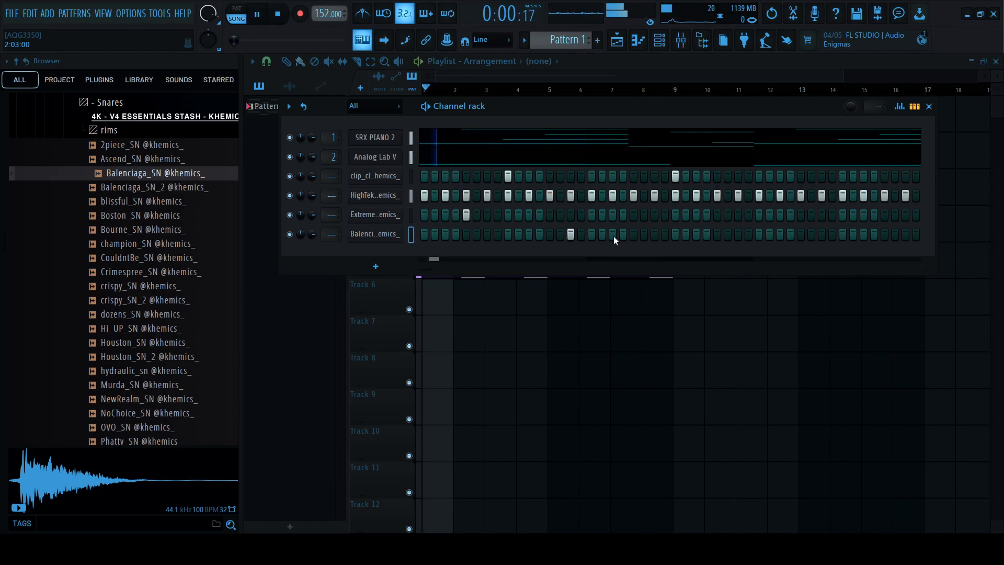
{"action": "left_click", "coordinate": [131, 120]}
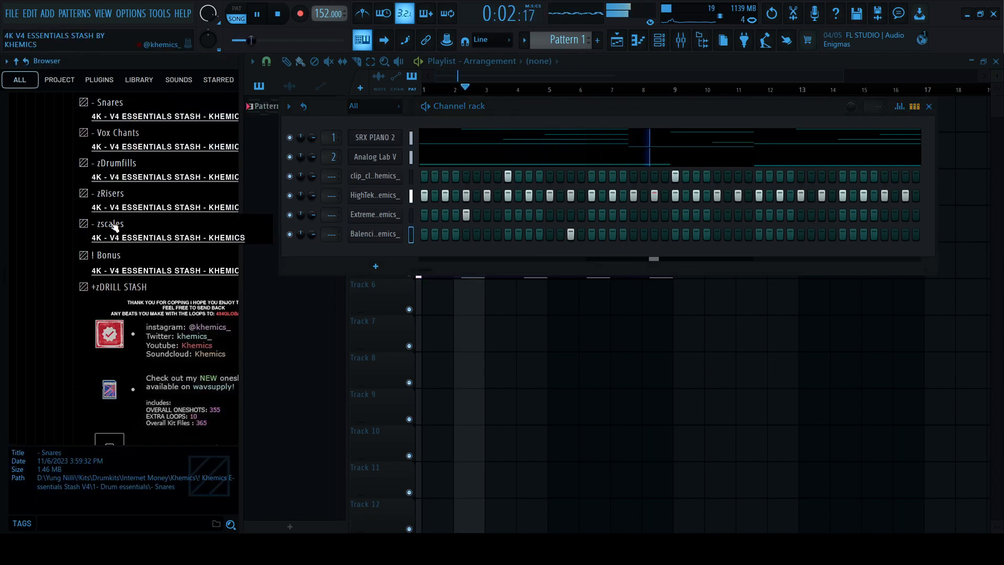
{"action": "key", "text": "space"}
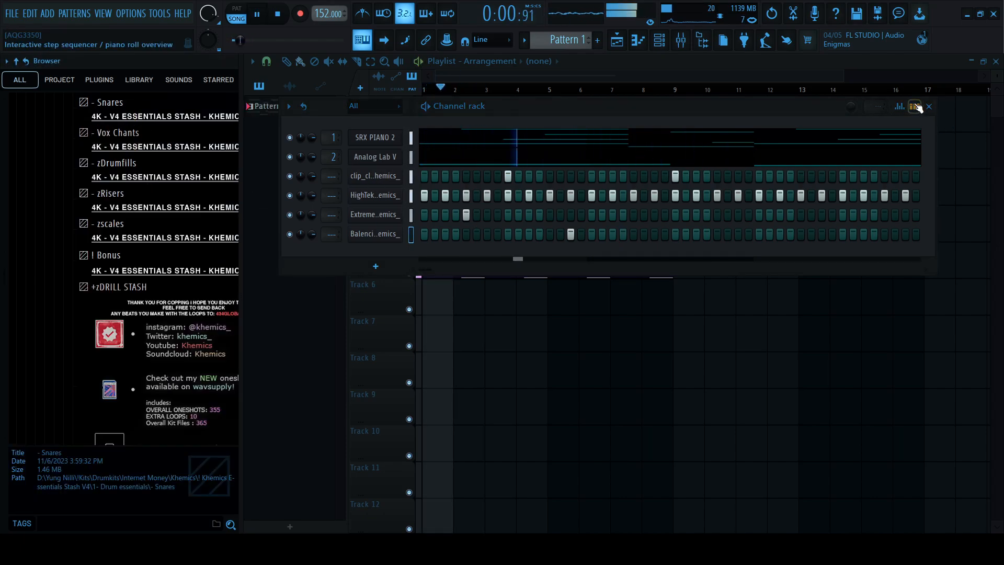
- Select the first two bars of the clip_clap notes in the piano roll and duplicate them three times to fill eight bars
{"action": "left_click", "coordinate": [915, 106]}
{"action": "left_click", "coordinate": [623, 178]}
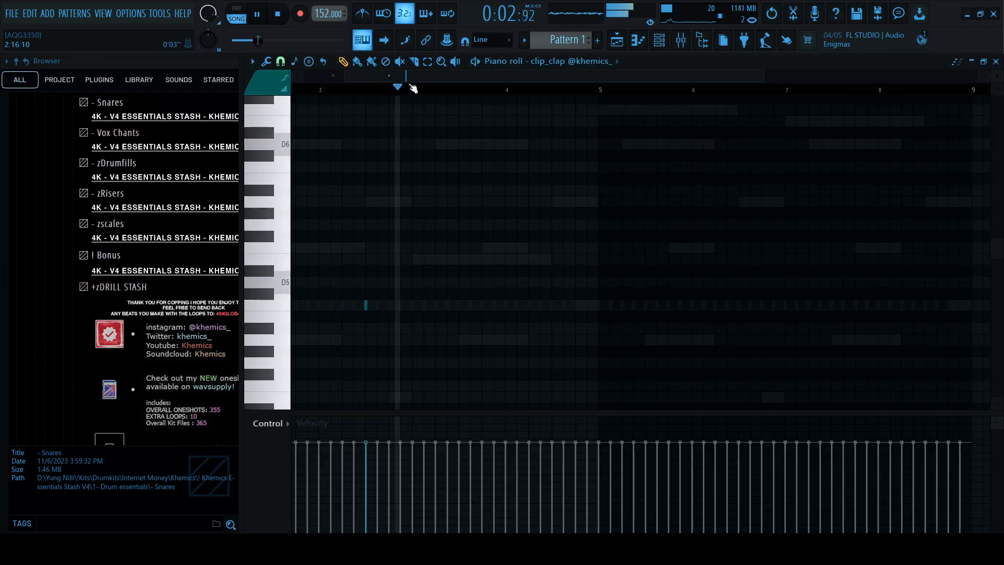
{"action": "key", "text": "ctrl+b"}
{"action": "key", "text": "ctrl+b"}
{"action": "key", "text": "ctrl+b"}
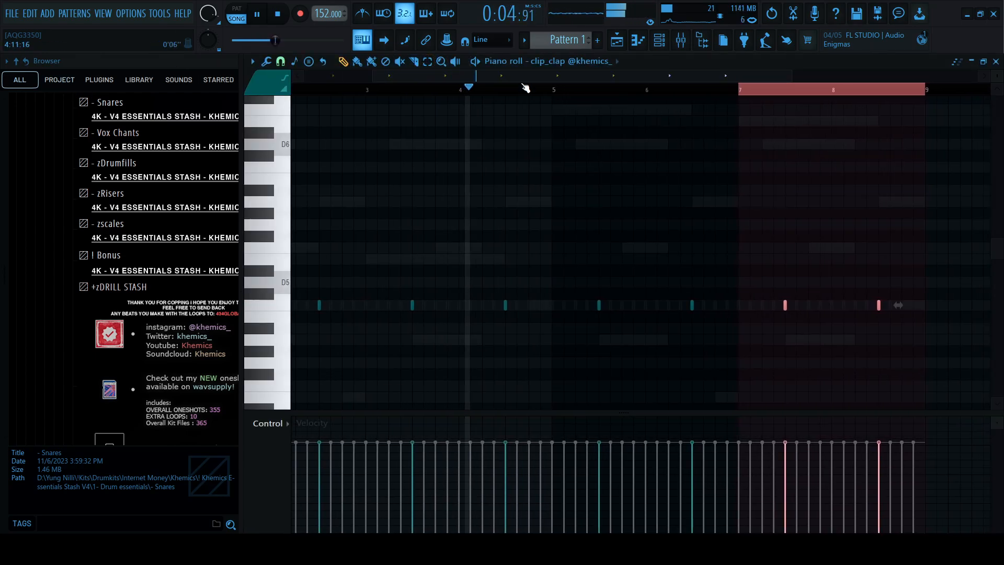
{"action": "right_click", "coordinate": [760, 91]}
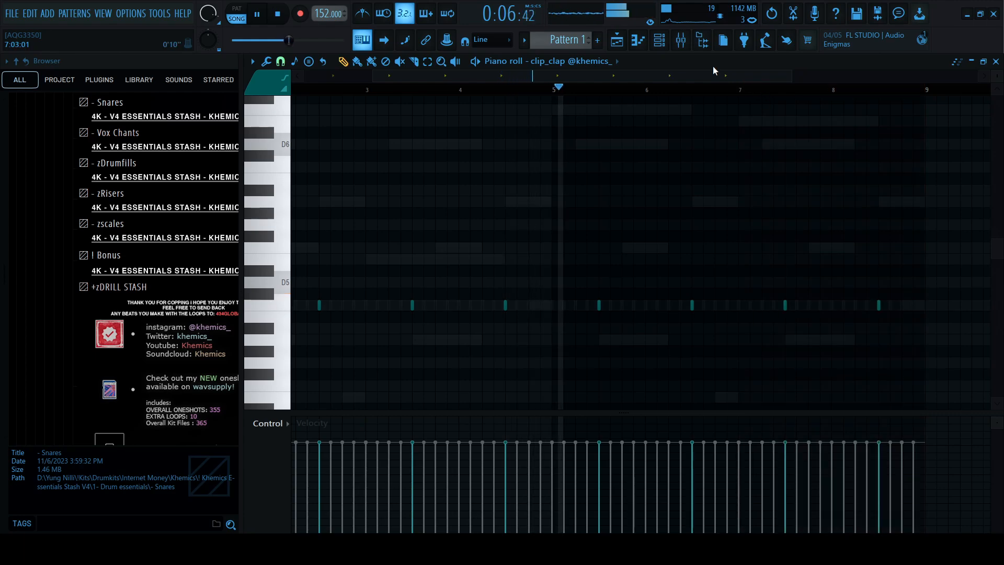
{"action": "left_click", "coordinate": [665, 42]}
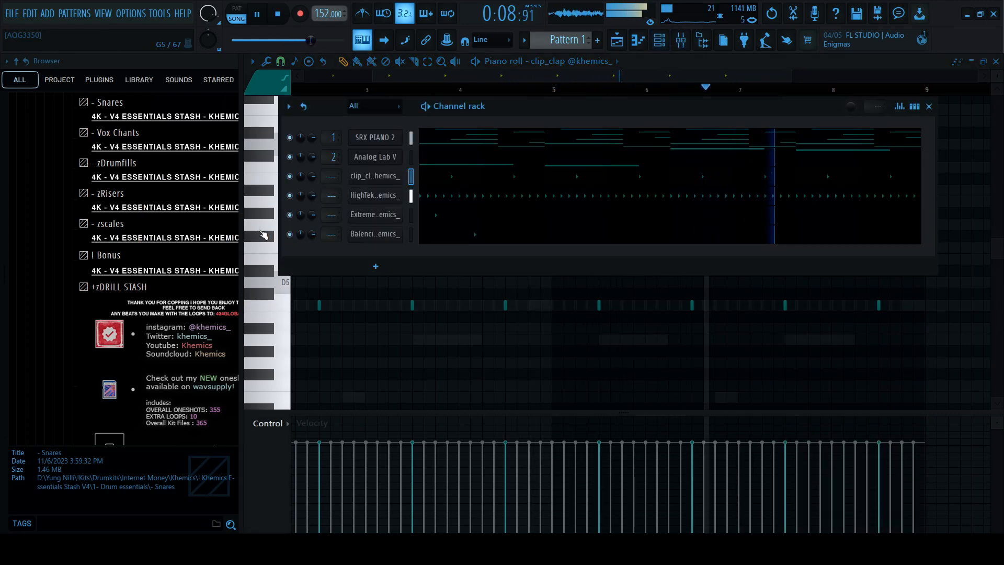
- Select bar 1 of the Extreme_OH notes in the piano roll and duplicate it seven times through bar 8
{"action": "left_click", "coordinate": [475, 221]}
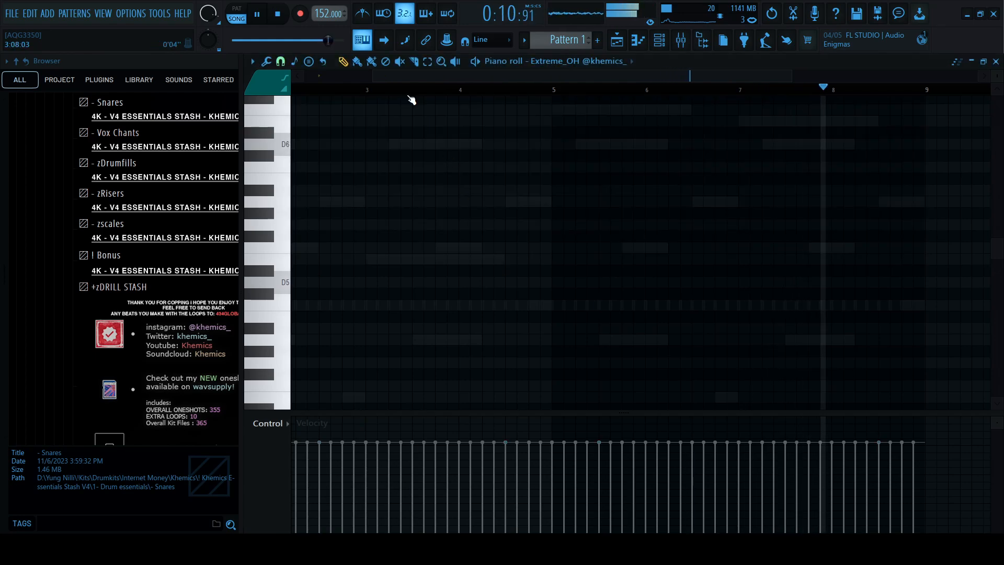
{"action": "left_click_drag", "start_coordinate": [368, 91], "coordinate": [62, 46]}
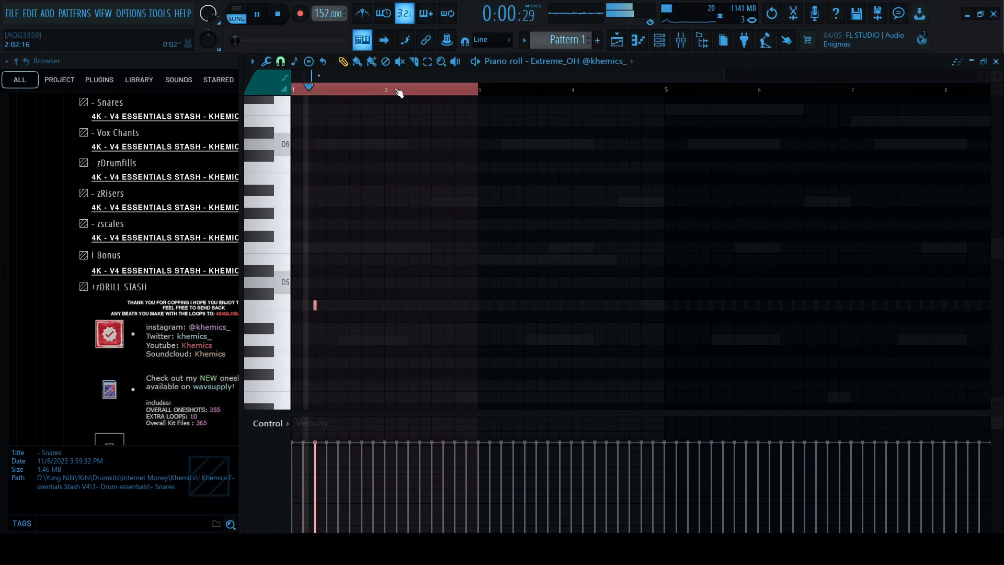
{"action": "left_click_drag", "start_coordinate": [390, 90], "coordinate": [293, 90]}
{"action": "key", "text": "ctrl+b"}
{"action": "key", "text": "ctrl+b"}
{"action": "key", "text": "ctrl+b"}
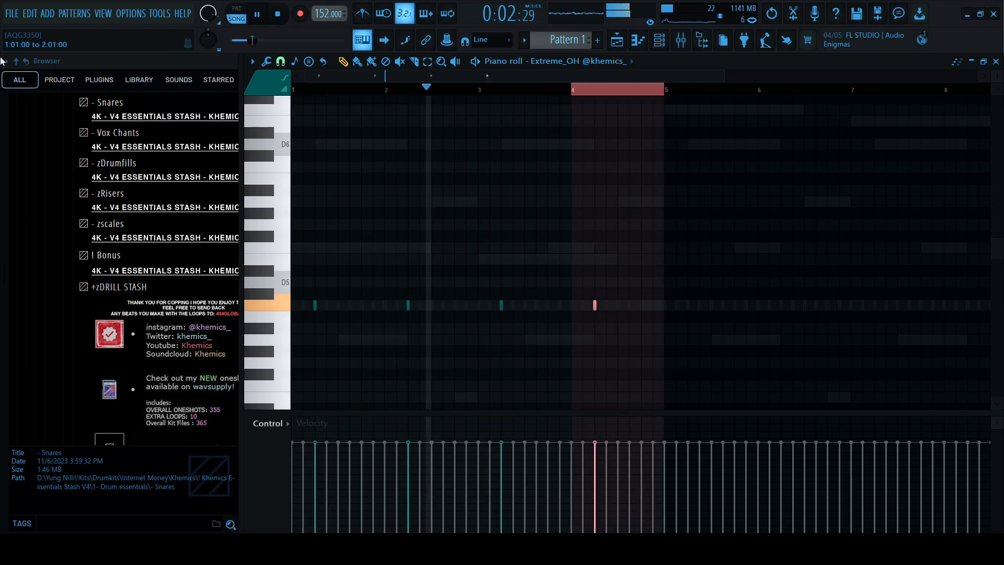
{"action": "key", "text": "ctrl+b"}
{"action": "key", "text": "ctrl+b"}
{"action": "key", "text": "ctrl+b"}
{"action": "key", "text": "ctrl+b"}
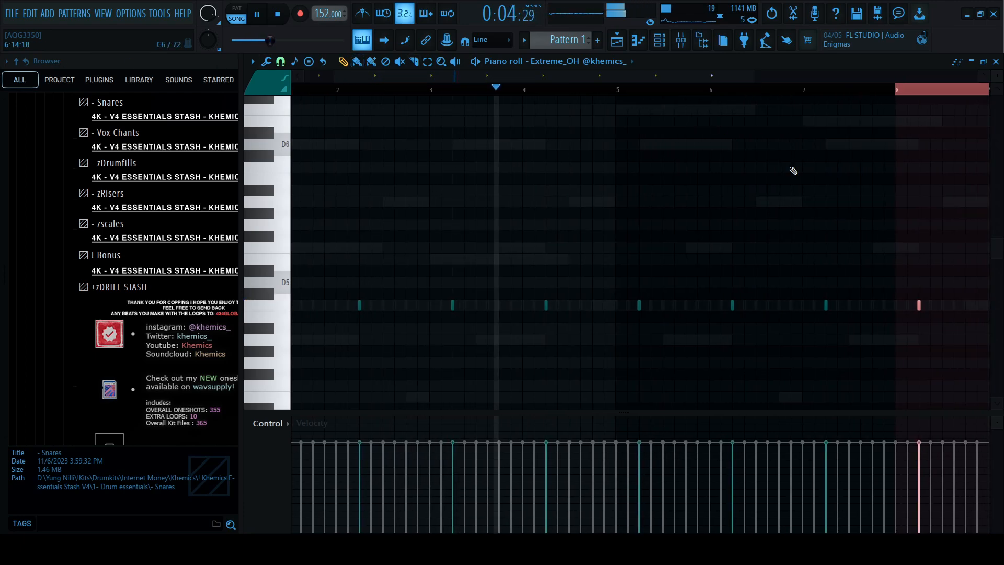
{"action": "left_click", "coordinate": [952, 93], "text": "ctrl"}
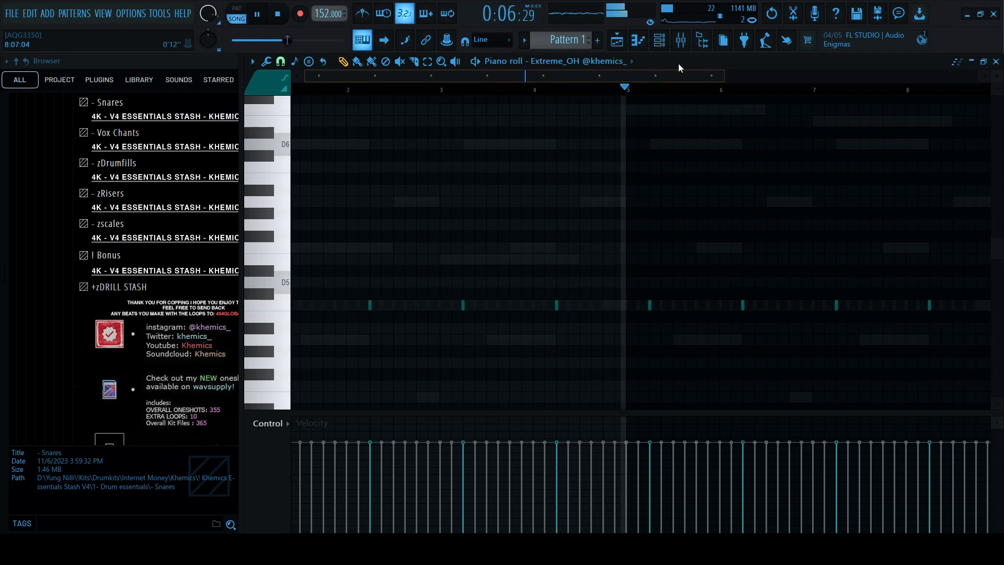
{"action": "key", "text": "F5"}
{"action": "key", "text": "F6"}
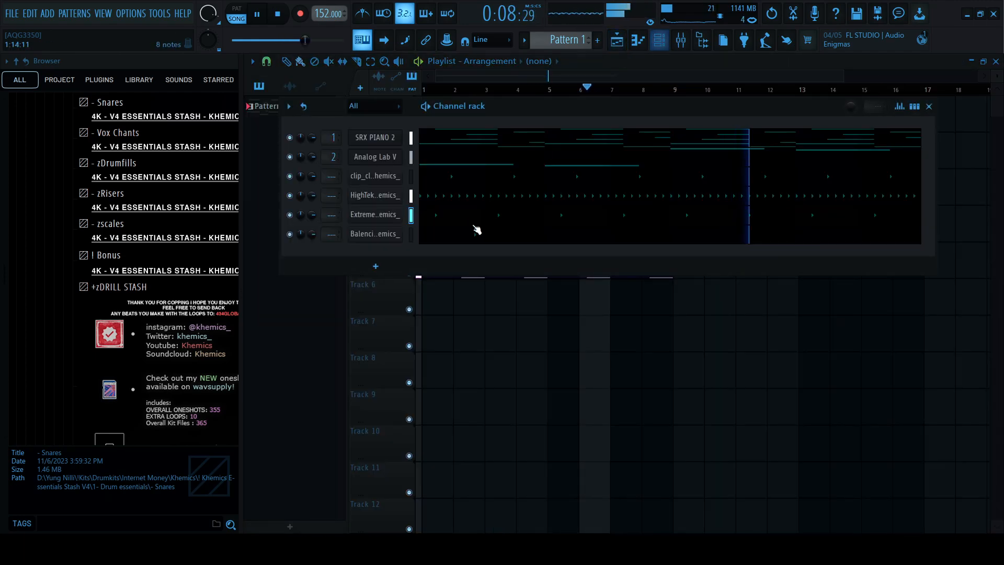
- Examine the envelope and time shift settings of the Extreme_OH channel
{"action": "left_click", "coordinate": [388, 236]}
{"action": "key", "text": "Escape"}
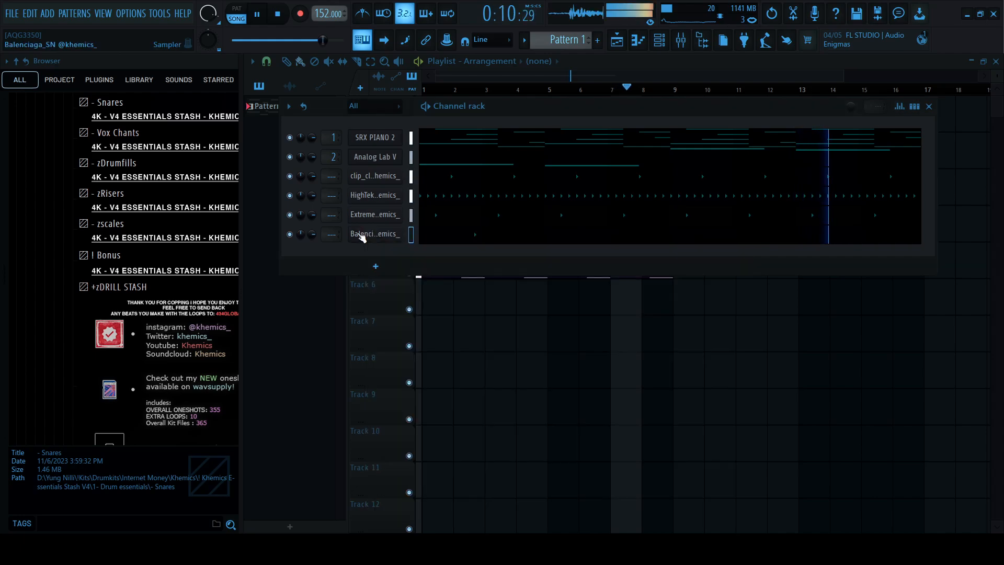
{"action": "left_click", "coordinate": [375, 215]}
{"action": "left_click", "coordinate": [394, 233]}
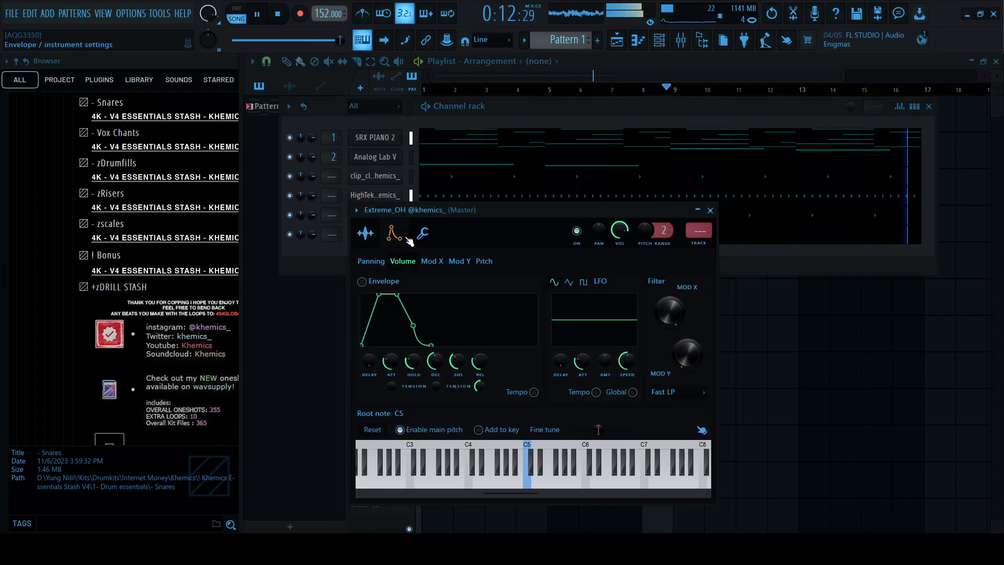
{"action": "left_click", "coordinate": [421, 234]}
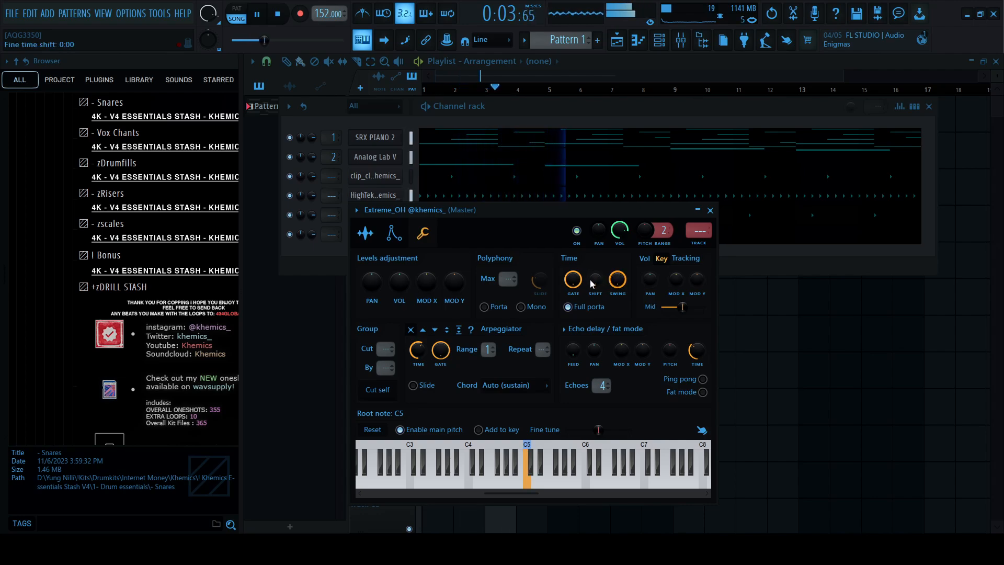
{"action": "left_click", "coordinate": [711, 210]}
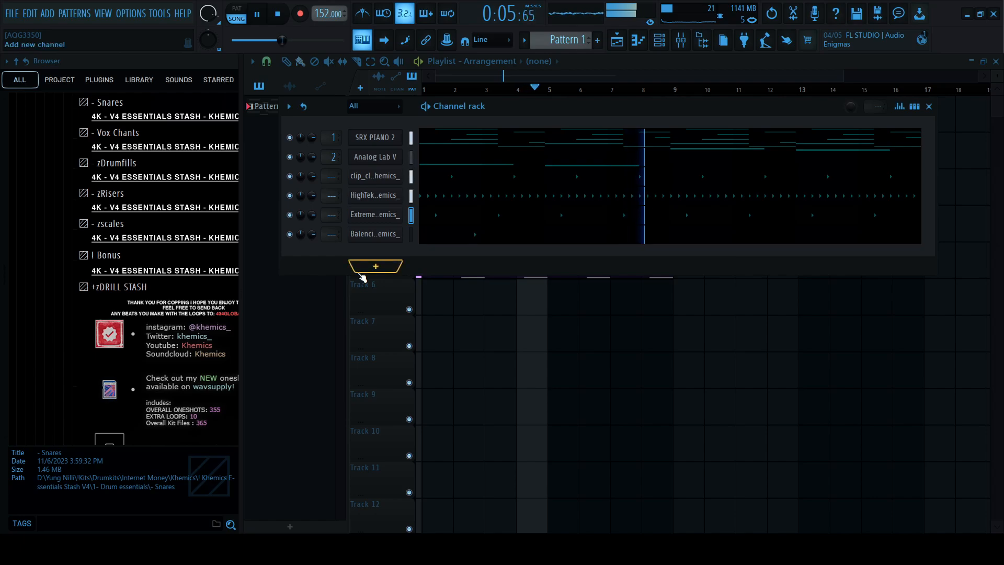
- Audition sounds in the Crashes & Cymbals folder and add the venom_crash sample as a channel
{"action": "scroll", "coordinate": [6, 261], "scroll_direction": "up", "scroll_amount": 7}
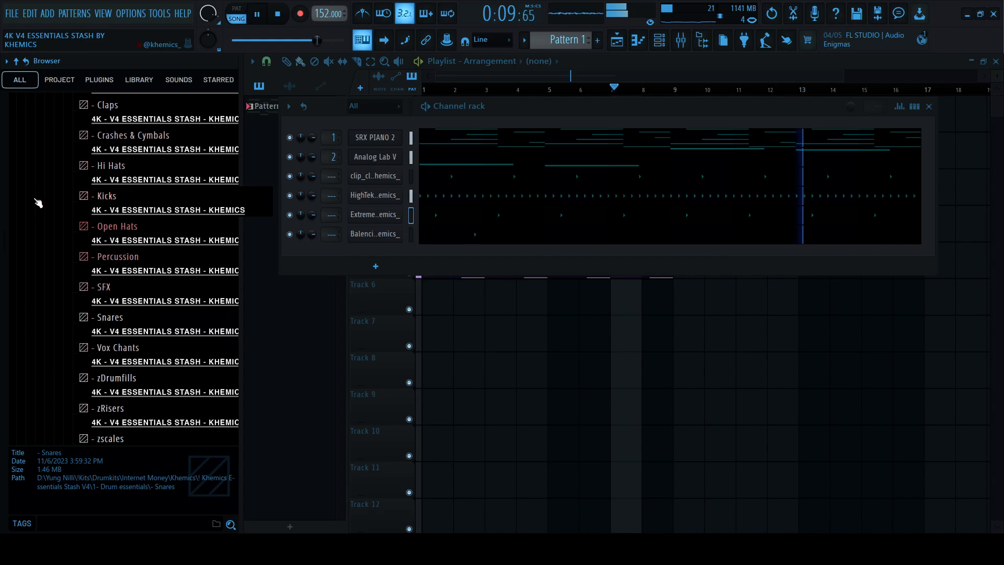
{"action": "left_click", "coordinate": [117, 150]}
{"action": "left_click", "coordinate": [134, 218]}
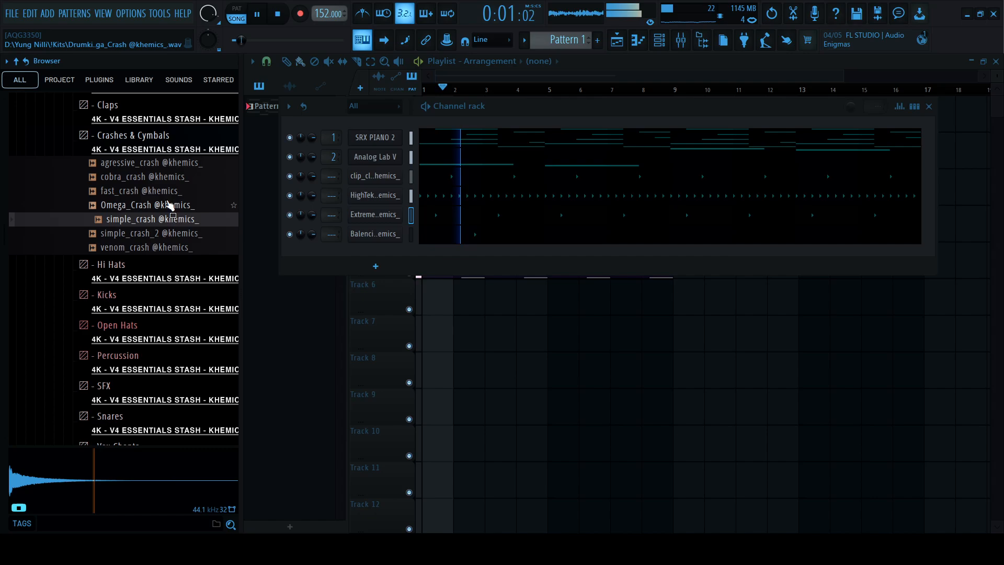
{"action": "left_click", "coordinate": [169, 249]}
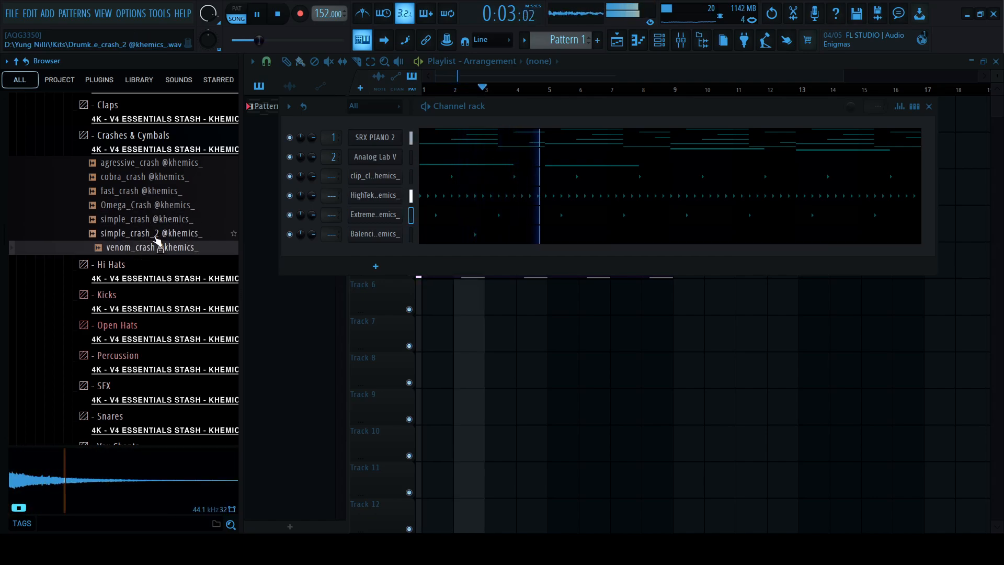
{"action": "left_click_drag", "start_coordinate": [357, 240], "coordinate": [357, 242]}
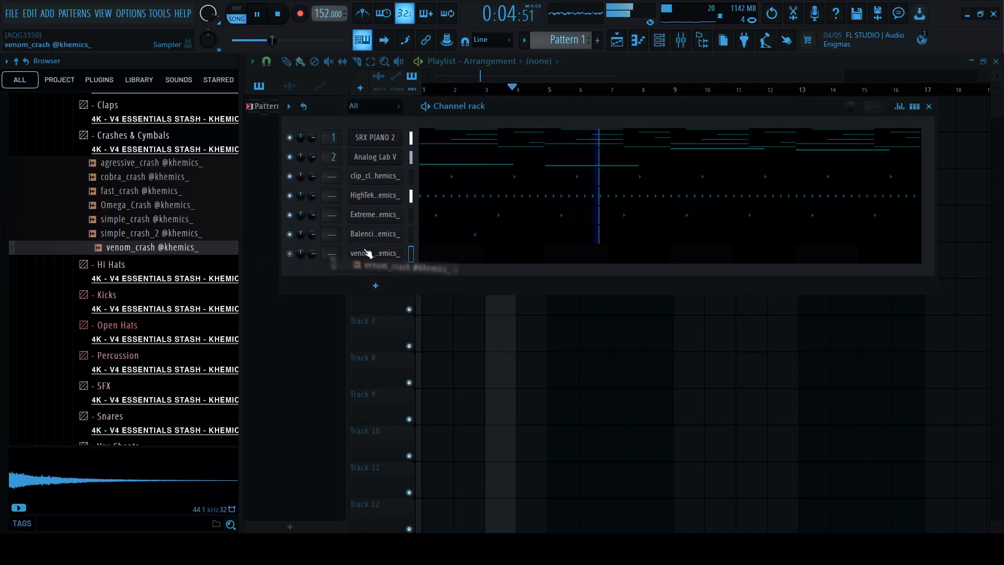
- Place a venom_crash hit on step 1 and lower its channel volume to 74%
{"action": "left_click", "coordinate": [914, 106]}
{"action": "left_click", "coordinate": [425, 255]}
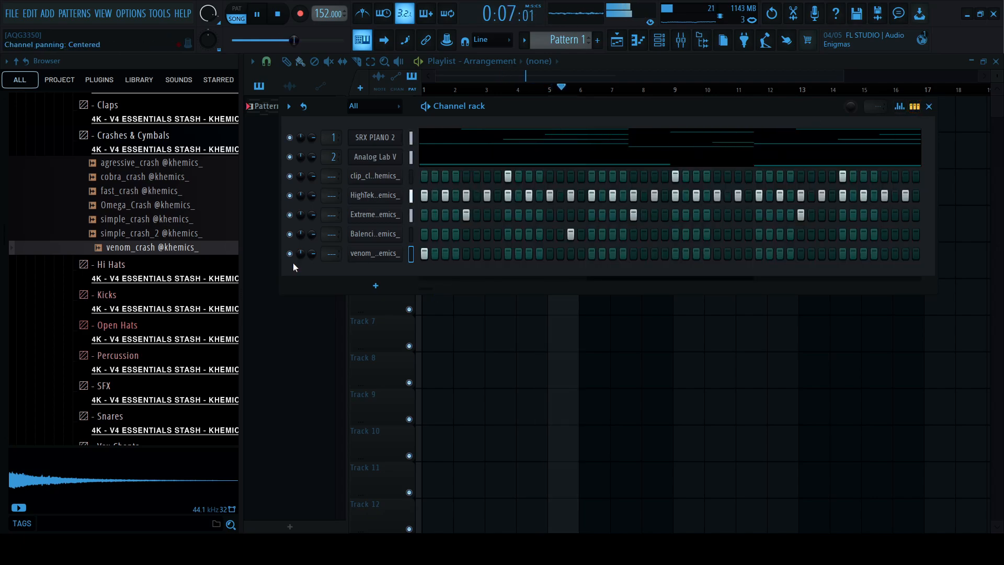
{"action": "left_click_drag", "start_coordinate": [311, 254], "coordinate": [311, 264]}
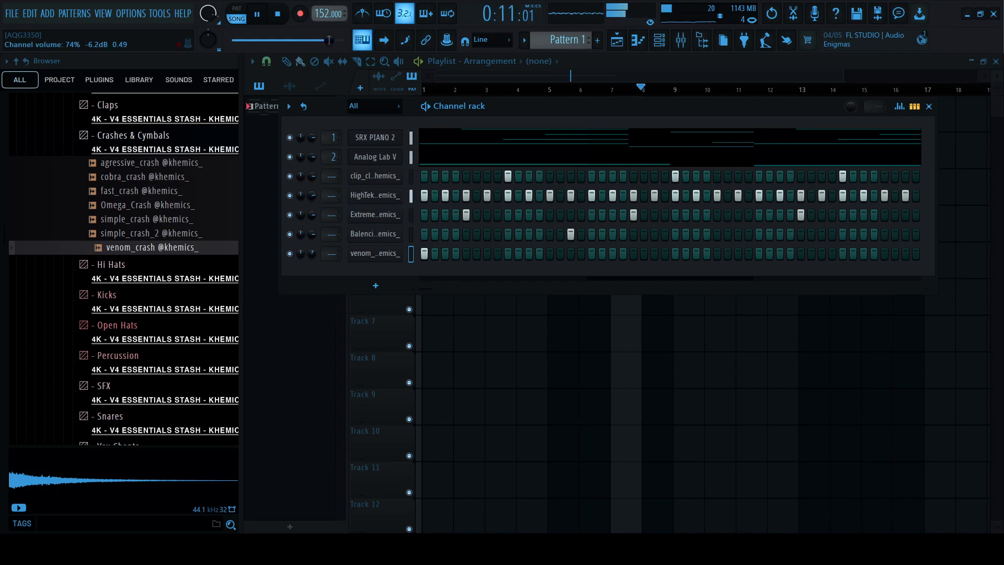
- Audition sounds in the 808s folder and add the Automatic_808 sample as a channel
{"action": "left_click", "coordinate": [133, 134]}
{"action": "left_click_drag", "start_coordinate": [3, 239], "coordinate": [3, 217]}
{"action": "left_click", "coordinate": [107, 226]}
{"action": "left_click", "coordinate": [133, 243]}
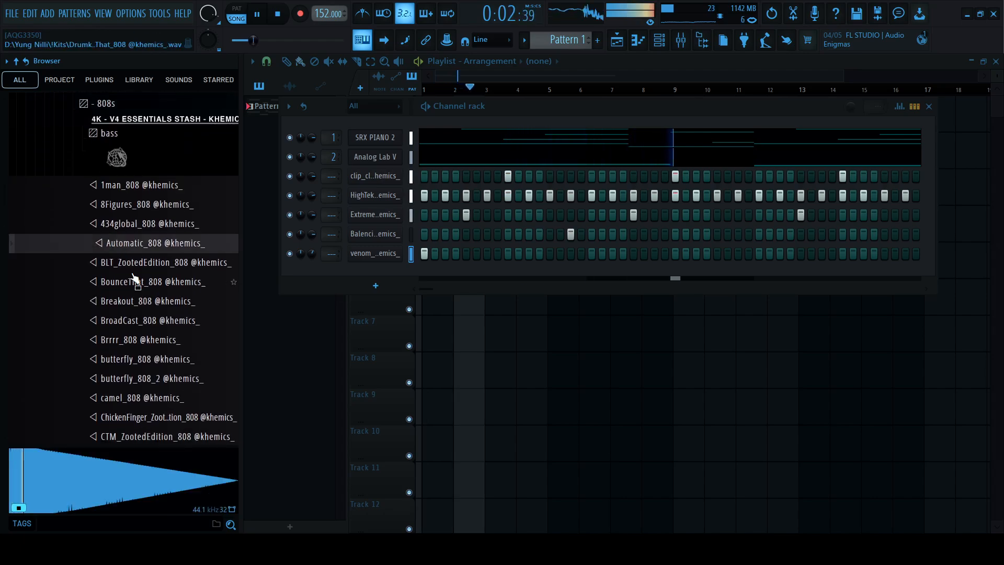
{"action": "left_click", "coordinate": [135, 263]}
{"action": "left_click", "coordinate": [140, 281]}
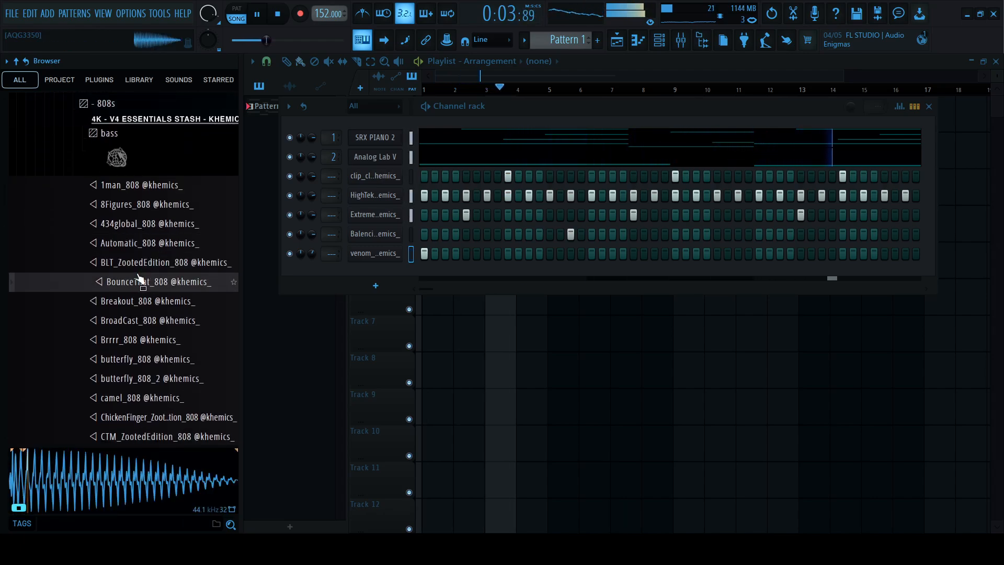
{"action": "left_click", "coordinate": [152, 345]}
{"action": "left_click", "coordinate": [125, 399]}
{"action": "left_click", "coordinate": [147, 242]}
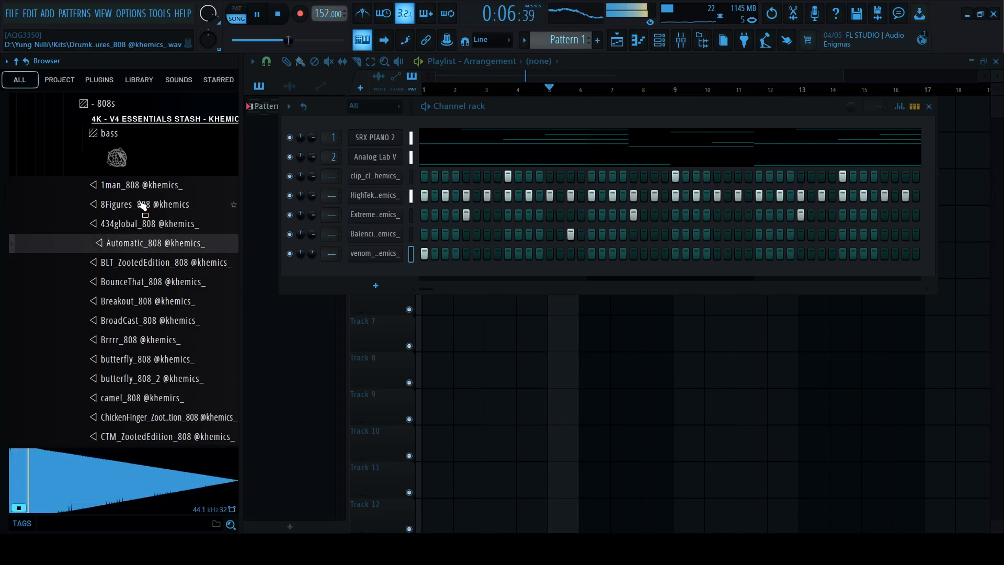
{"action": "left_click_drag", "start_coordinate": [156, 244], "coordinate": [382, 270]}
- Draw a D5 note at the start of bar 1 in the Automatic_808 piano roll and set its length to 0:06:00
{"action": "left_click", "coordinate": [914, 107]}
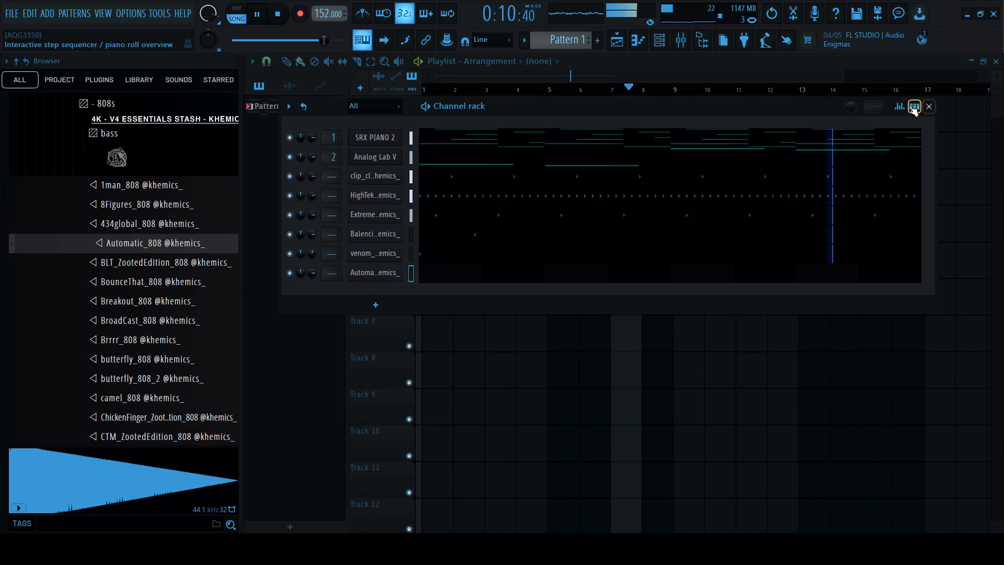
{"action": "left_click", "coordinate": [448, 278]}
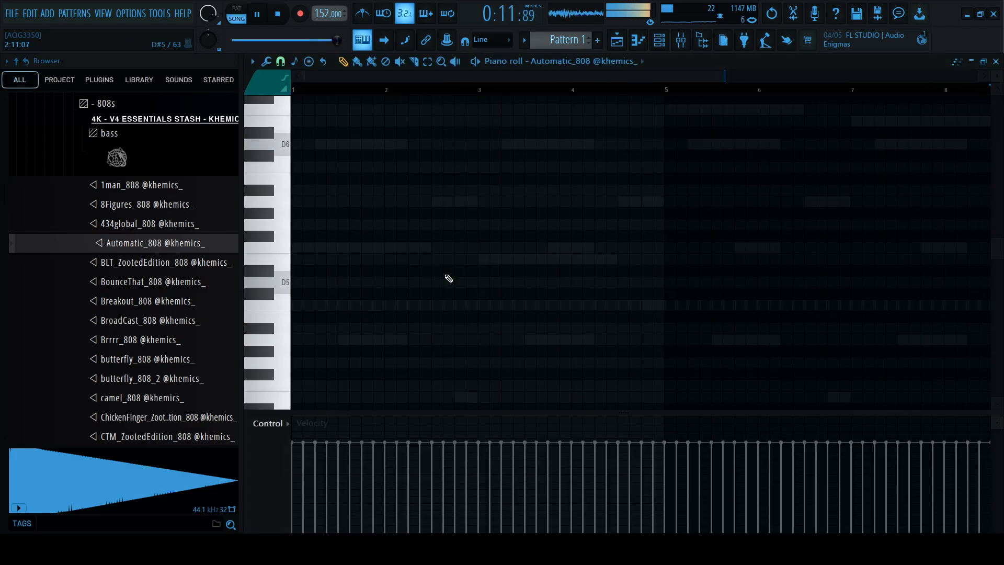
{"action": "left_click", "coordinate": [312, 251]}
{"action": "key", "text": "space"}
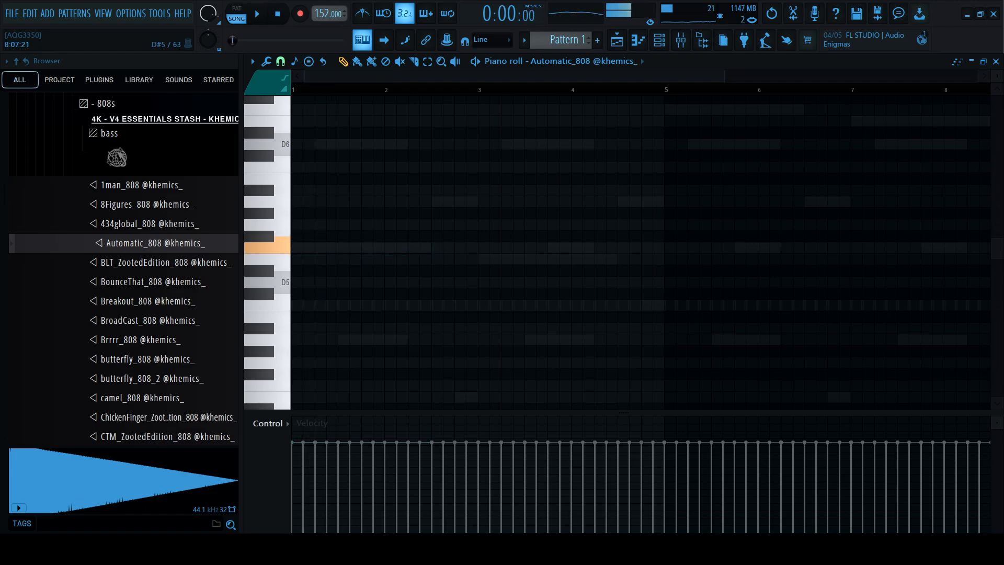
{"action": "mouse_move", "coordinate": [998, 252]}
{"action": "left_mouse_down"}
{"action": "mouse_move", "coordinate": [998, 284]}
{"action": "mouse_move", "coordinate": [999, 260]}
{"action": "left_mouse_up"}
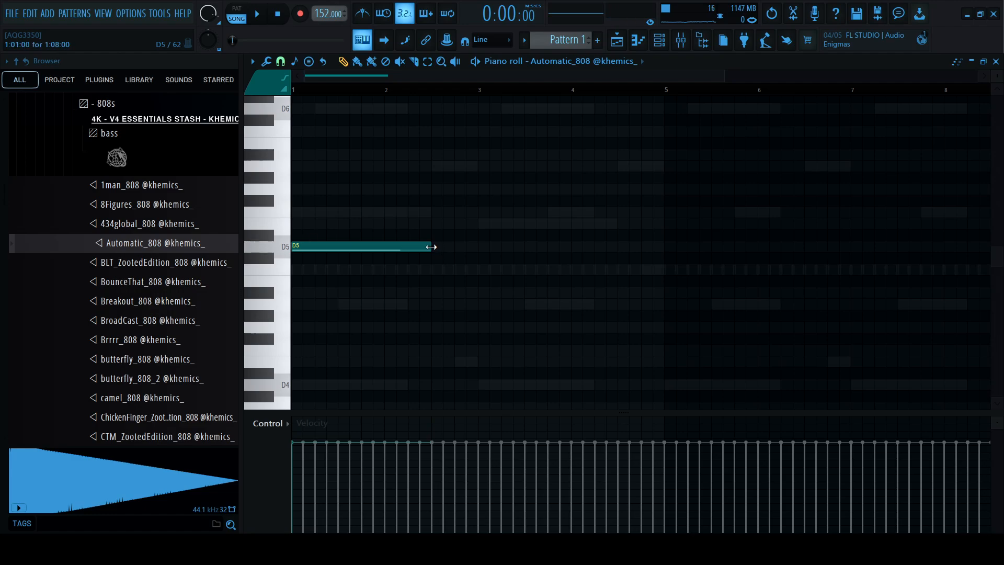
{"action": "key", "text": "space"}
{"action": "left_click_drag", "start_coordinate": [431, 247], "coordinate": [331, 268]}
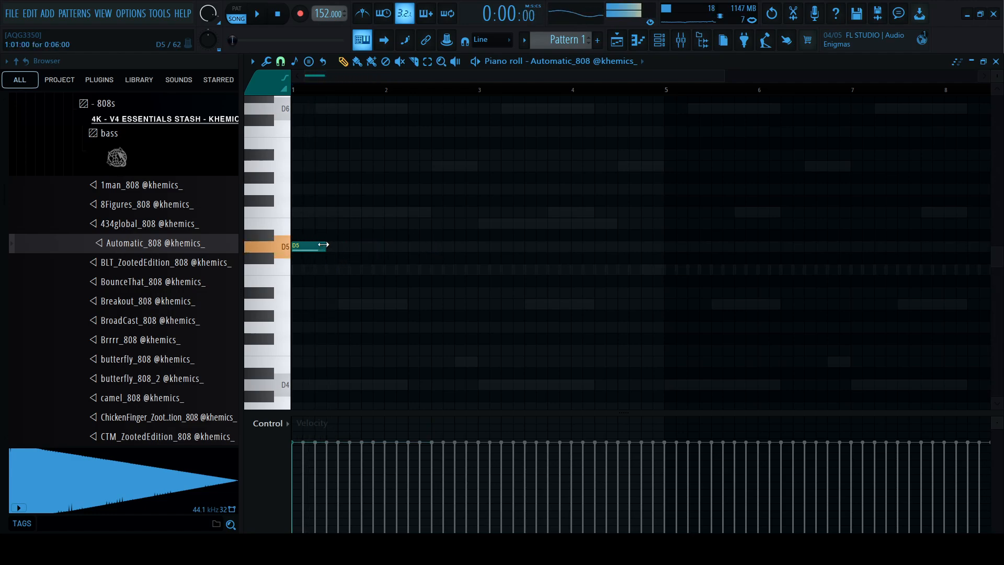
- Enable the Cut itself option for the Automatic_808 channel
{"action": "left_click", "coordinate": [660, 40]}
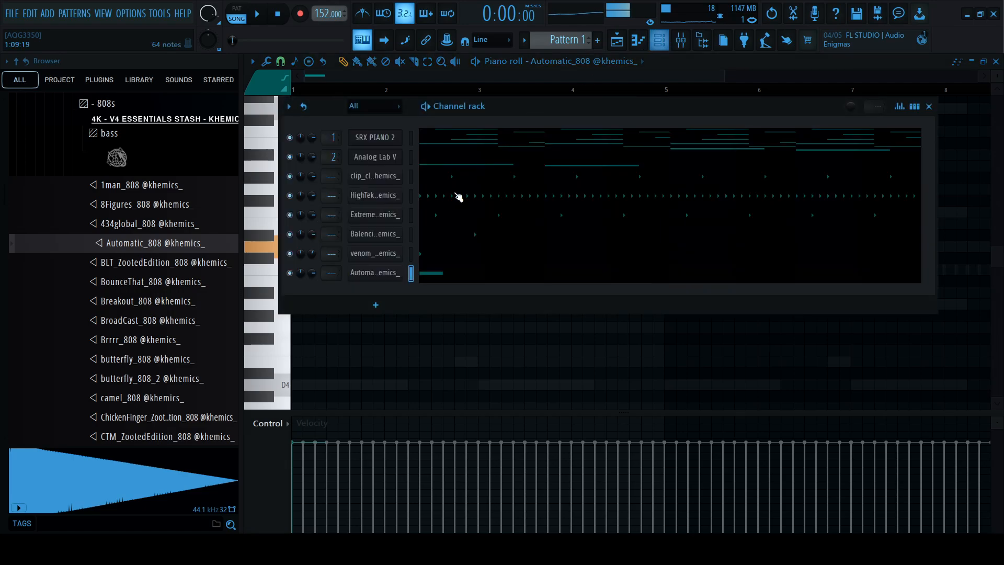
{"action": "right_click", "coordinate": [391, 272]}
{"action": "left_click", "coordinate": [418, 362]}
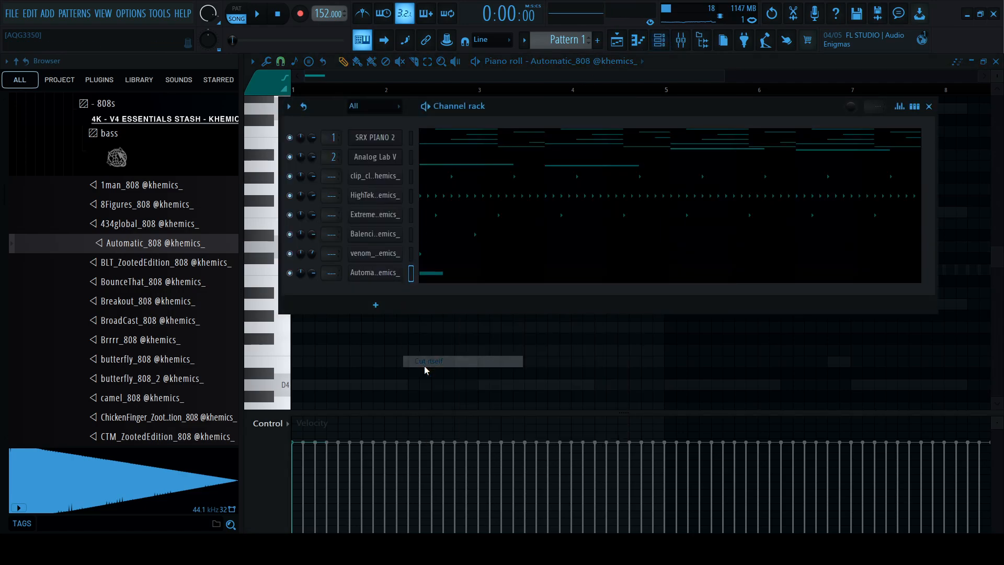
- Enable the Automatic_808 channel's volume envelope with a release time of 31% and close its settings
{"action": "left_click", "coordinate": [394, 276]}
{"action": "left_click", "coordinate": [311, 150]}
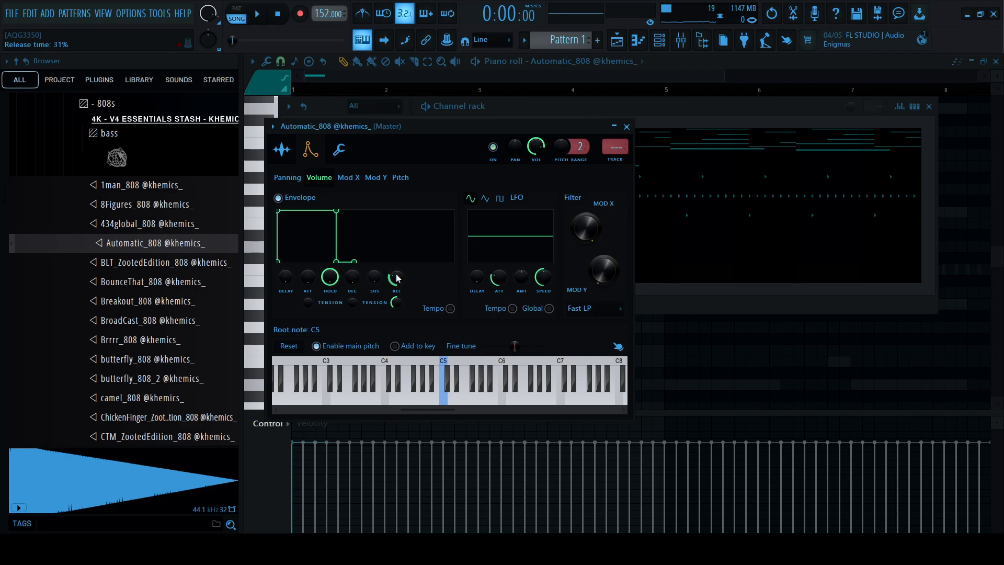
{"action": "left_click", "coordinate": [618, 127]}
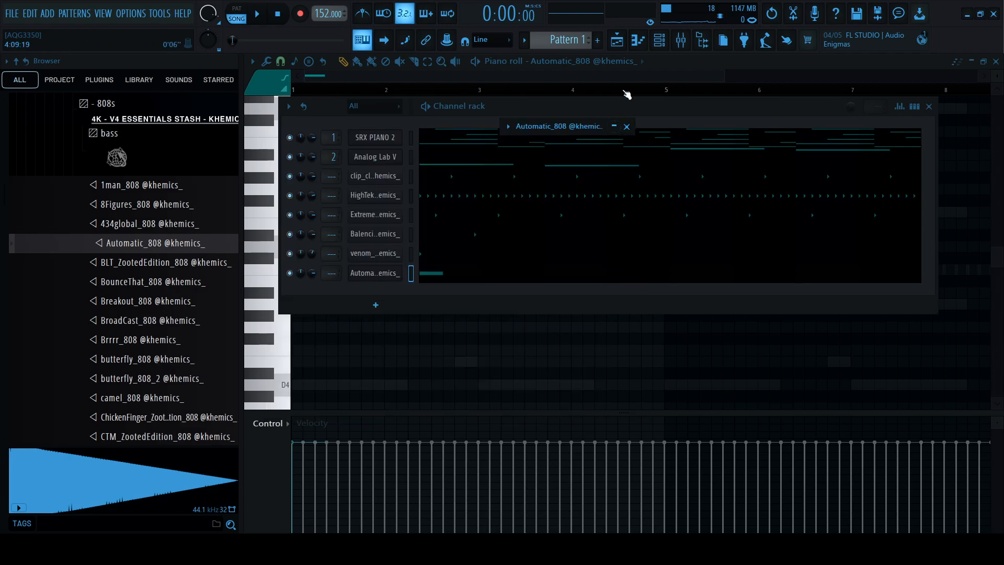
{"action": "left_click", "coordinate": [621, 128]}
{"action": "left_click", "coordinate": [626, 126]}
- Add a second D5 note directly after the first and an A4 note at 2:09 in the Automatic_808 piano roll, ending at bar 3
{"action": "left_click", "coordinate": [450, 278]}
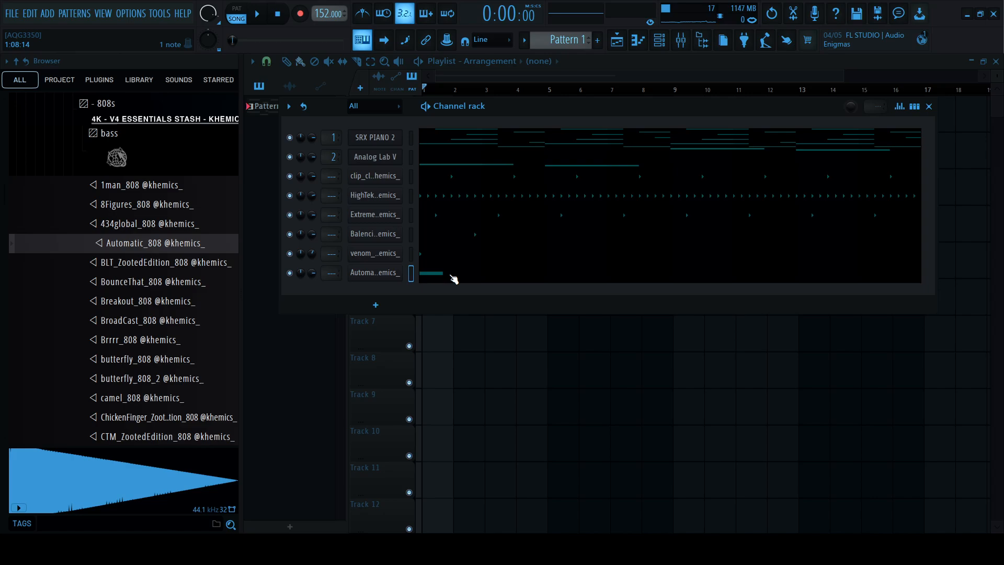
{"action": "key", "text": "space"}
{"action": "key", "text": "space"}
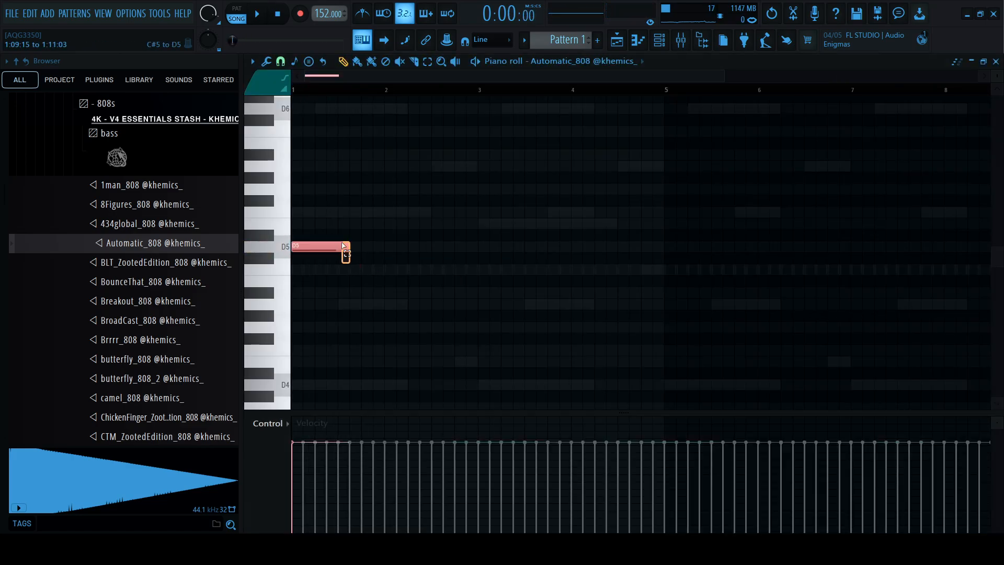
{"action": "key", "text": "space"}
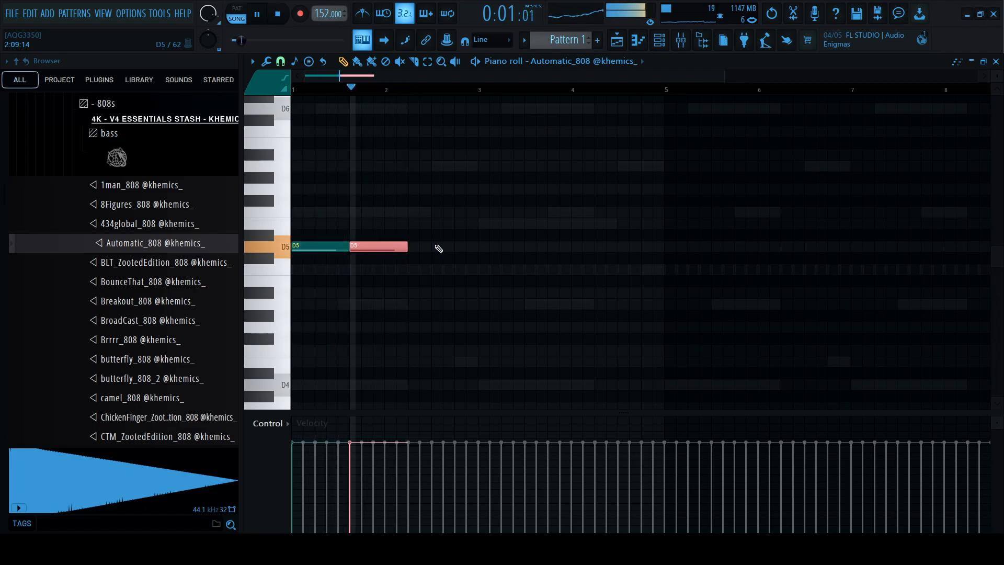
{"action": "left_click", "coordinate": [438, 303]}
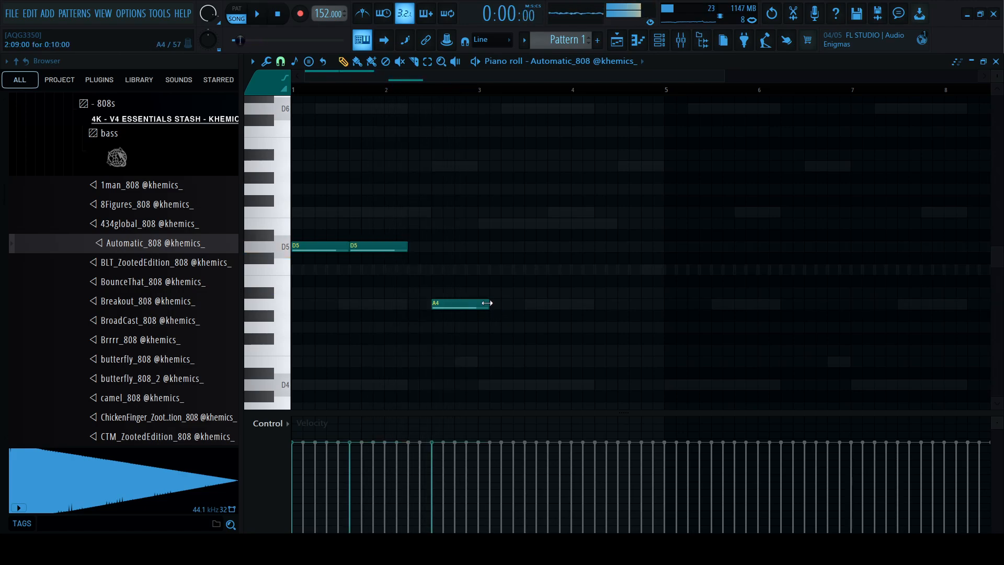
{"action": "left_click_drag", "start_coordinate": [484, 303], "coordinate": [480, 304]}
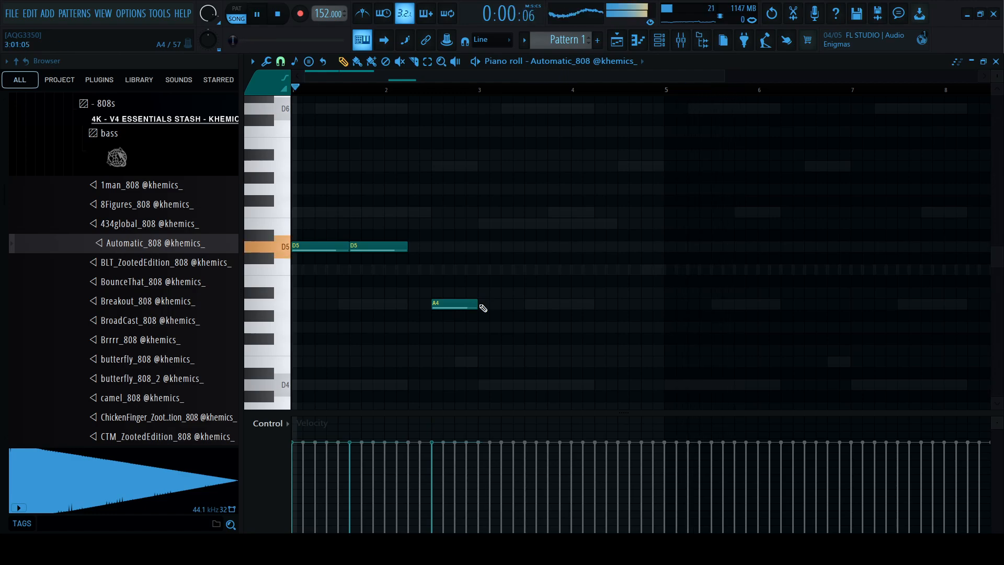
- Duplicate the two-bar 808 phrase into bars 3 and 4 and play it back
{"action": "left_click", "coordinate": [343, 62]}
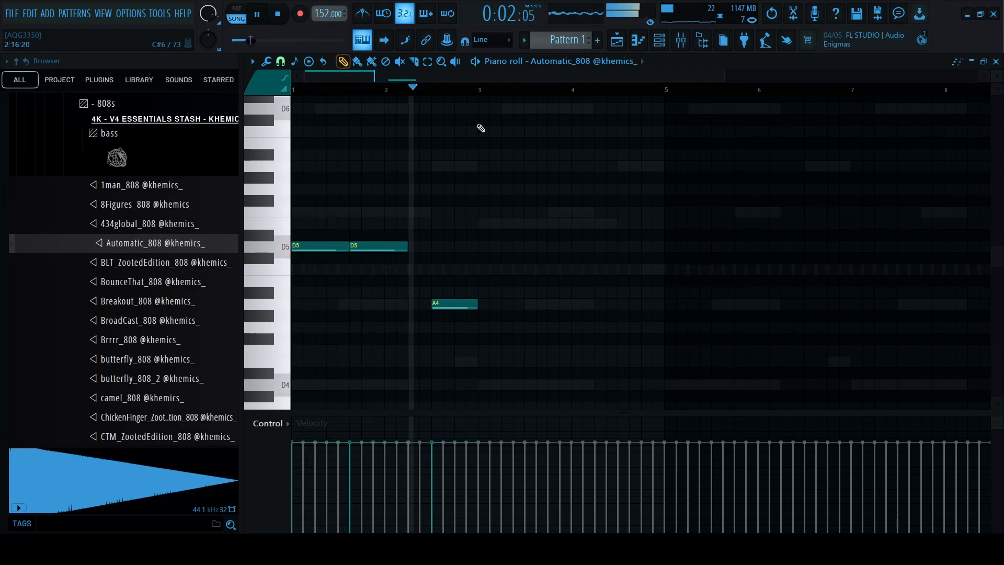
{"action": "key", "text": "ctrl+a"}
{"action": "key", "text": "ctrl+b"}
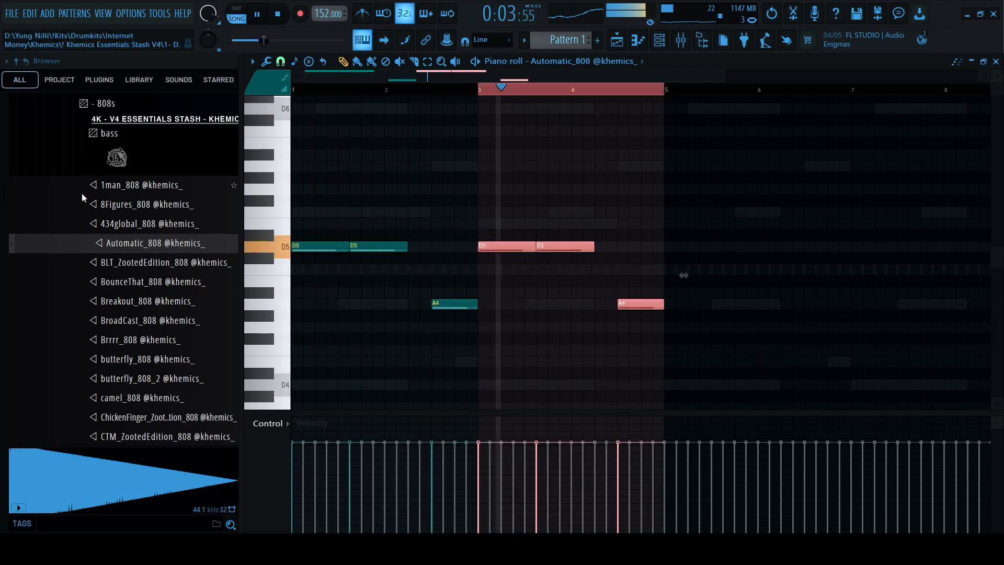
{"action": "left_click", "coordinate": [482, 205]}
{"action": "key", "text": "space"}
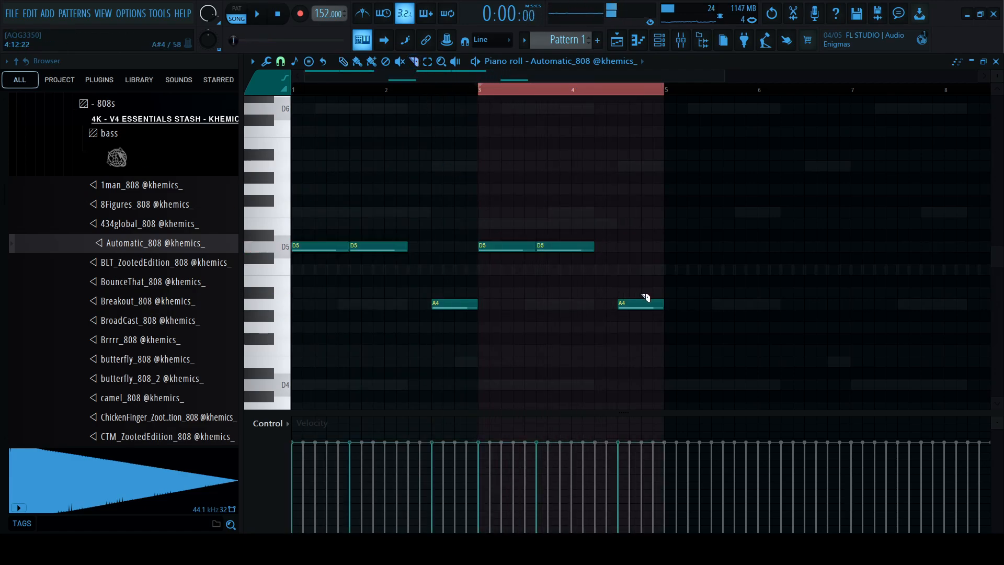
- Raise the A4 note at the end of bar 4 by one octave to A5
{"action": "key", "text": "space"}
{"action": "left_click", "coordinate": [637, 307], "text": "ctrl"}
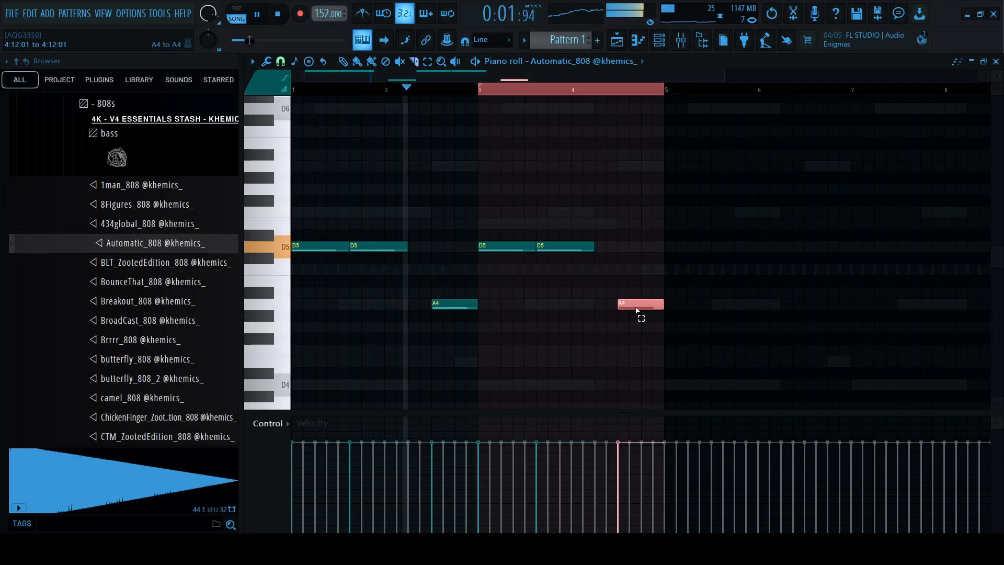
{"action": "key", "text": "ctrl+Up"}
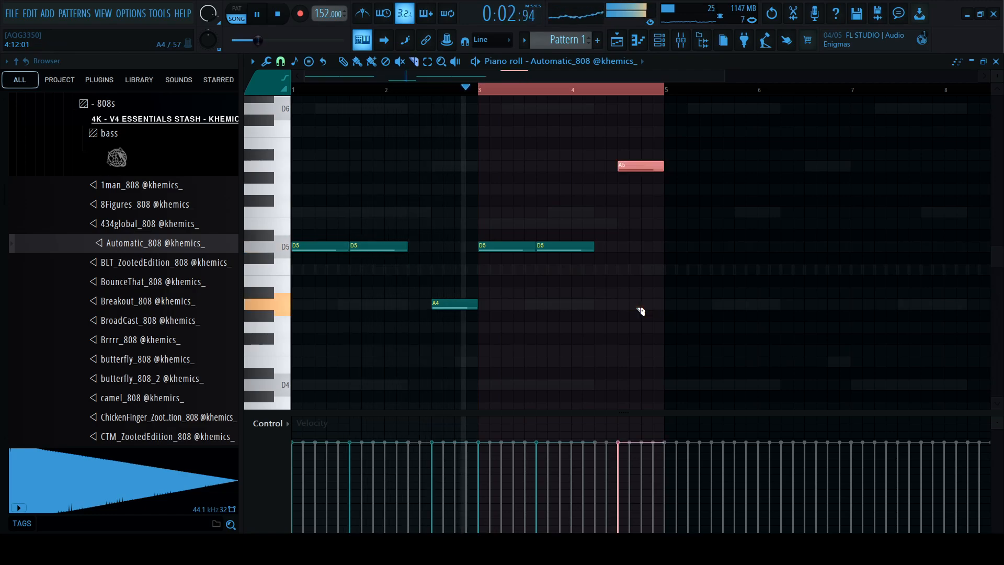
- Try splitting the A5 note near its start and play the pattern back
{"action": "left_click", "coordinate": [631, 165]}
{"action": "left_click", "coordinate": [661, 167], "text": "ctrl"}
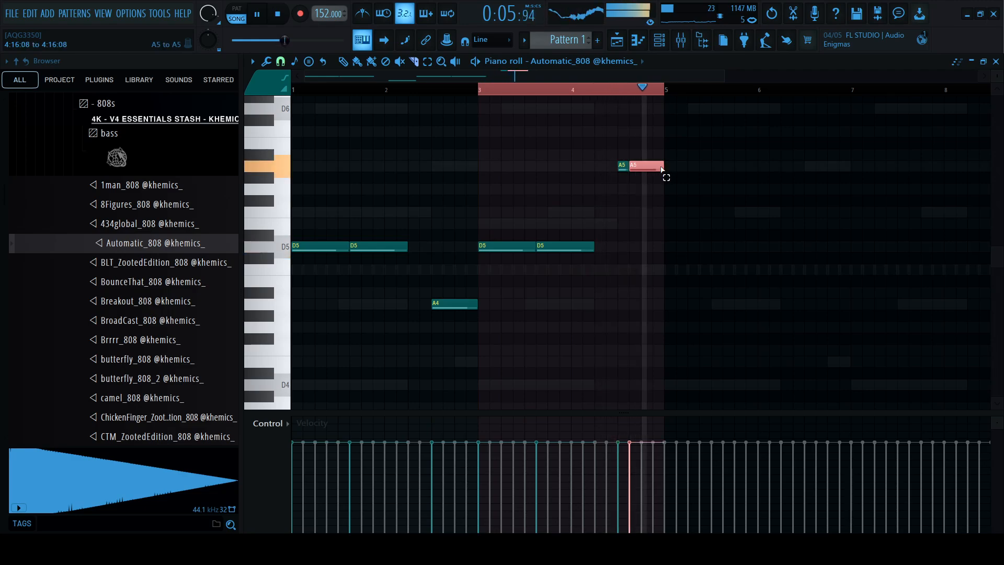
{"action": "left_click", "coordinate": [601, 120], "text": "ctrl"}
{"action": "key", "text": "space"}
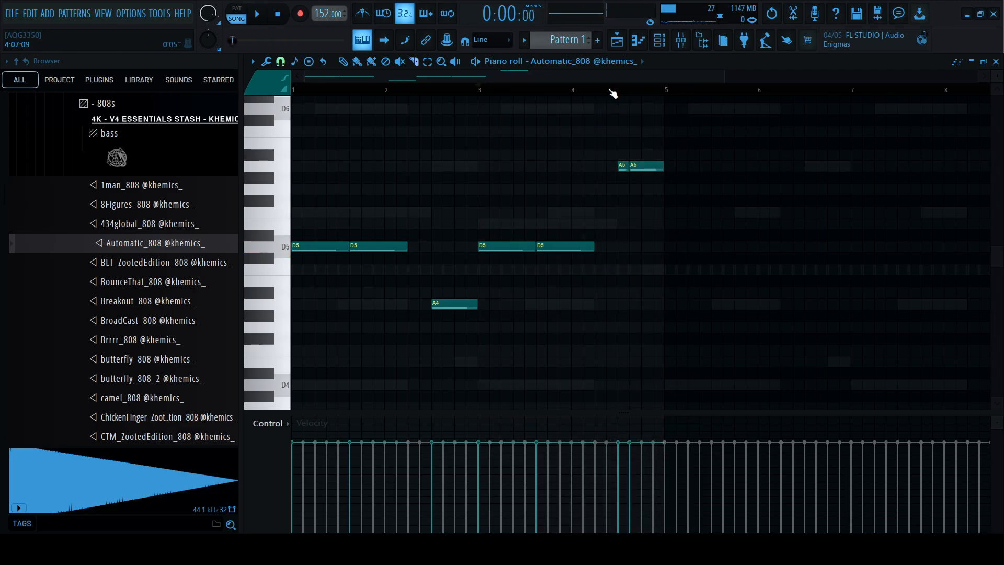
{"action": "key", "text": "space"}
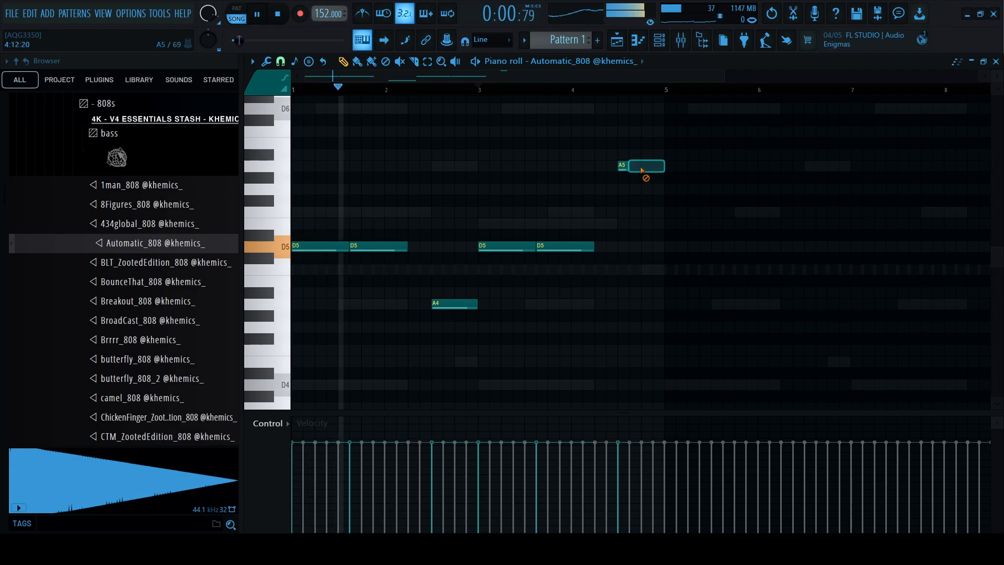
- Delete the longer A5 piece and extend the remaining A5 note to the start of bar 5
{"action": "right_click", "coordinate": [641, 166]}
{"action": "left_click_drag", "start_coordinate": [627, 166], "coordinate": [664, 167]}
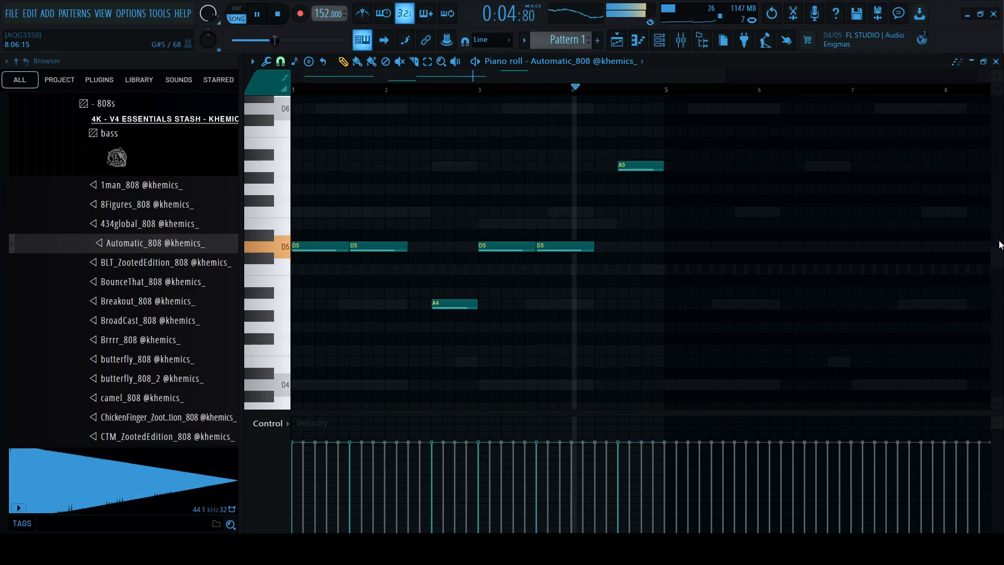
- Raise the second D5 note of the bar 3 phrase to F5, start it one step later, and split the D5 before it
{"action": "mouse_move", "coordinate": [1000, 263]}
{"action": "left_mouse_down"}
{"action": "mouse_move", "coordinate": [1001, 282]}
{"action": "mouse_move", "coordinate": [1001, 256]}
{"action": "left_mouse_up"}
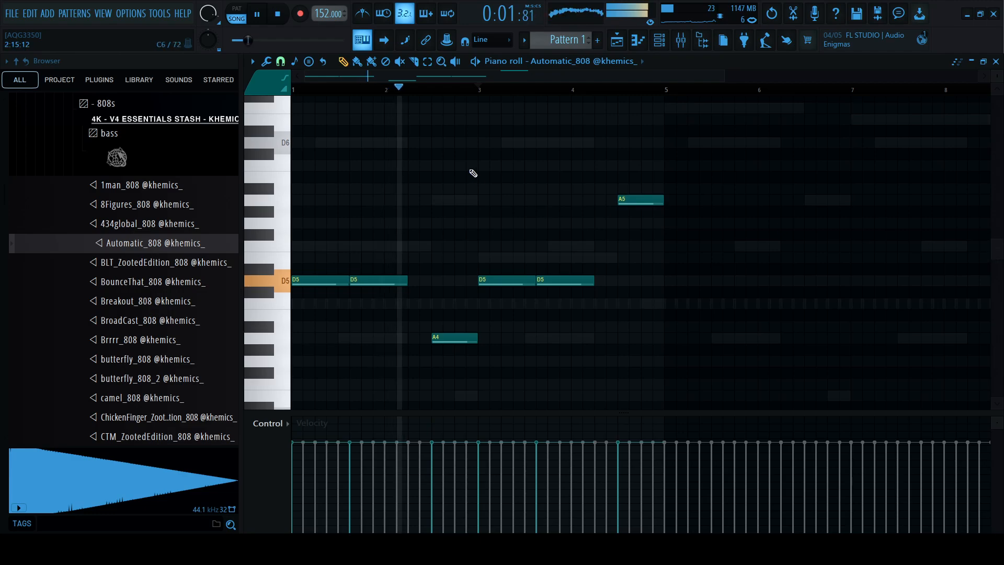
{"action": "left_click_drag", "start_coordinate": [567, 295], "coordinate": [566, 273]}
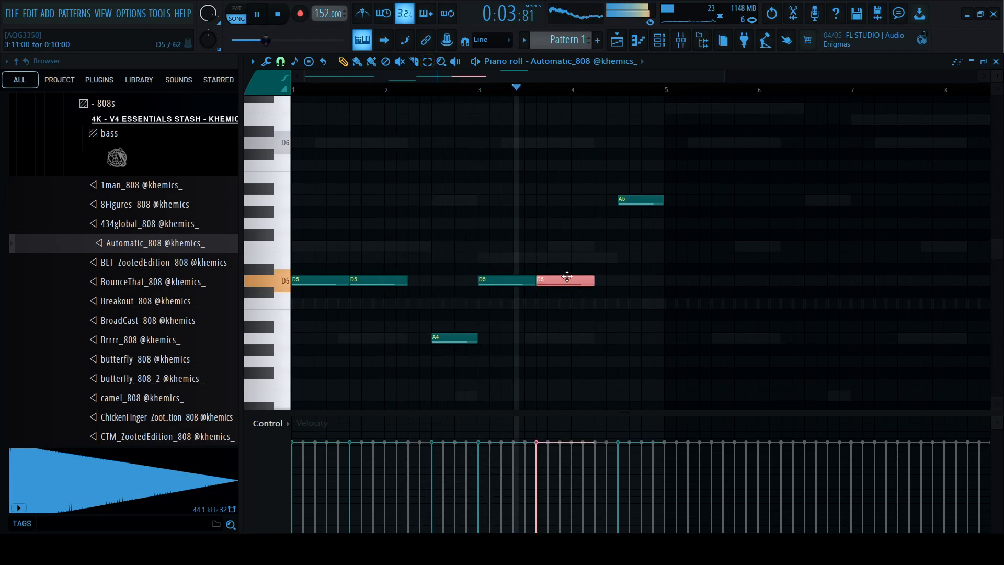
{"action": "key", "text": "shift+Up"}
{"action": "key", "text": "shift+Up"}
{"action": "left_click", "coordinate": [567, 278], "text": "ctrl"}
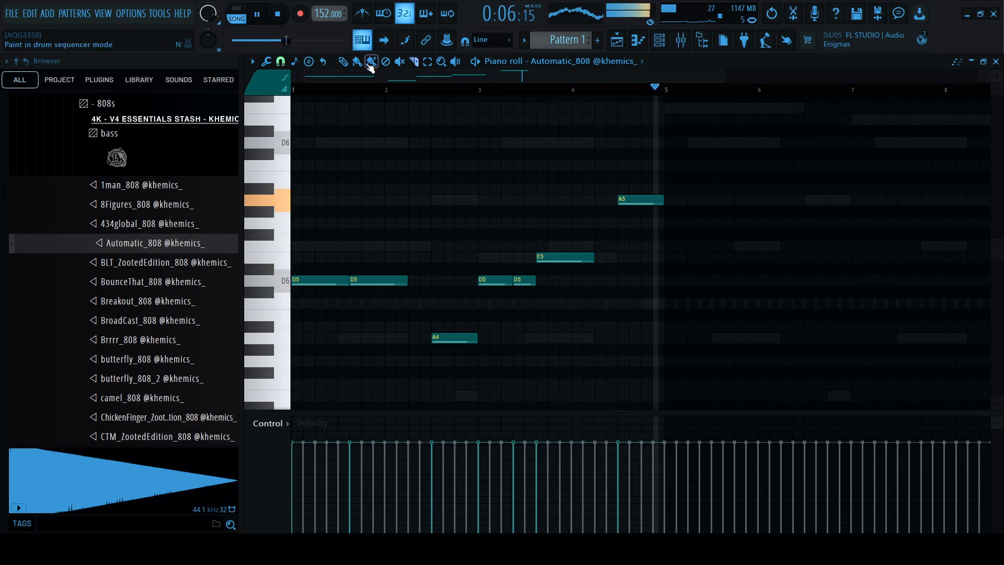
{"action": "key", "text": "space"}
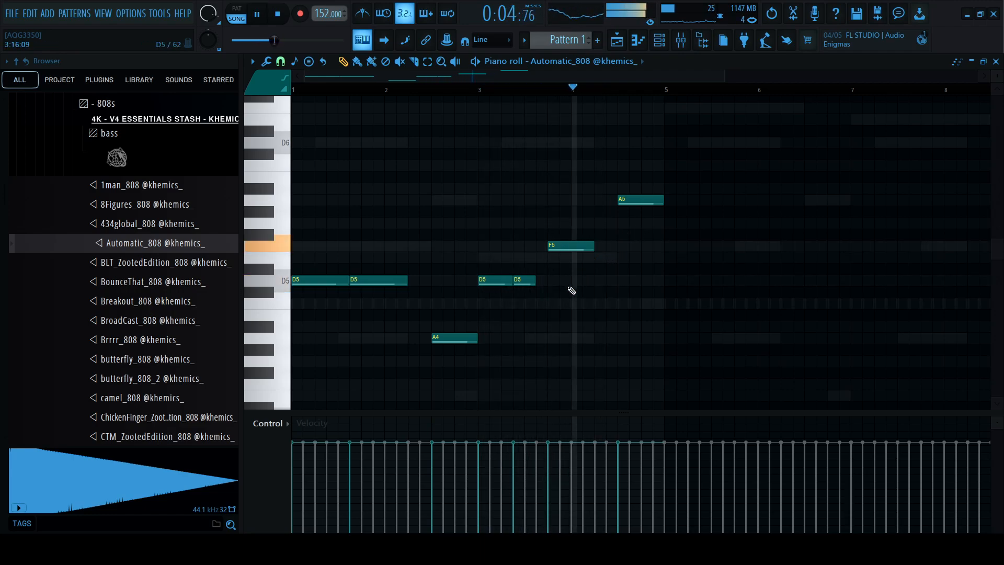
- Duplicate the four-bar 808 phrase into bars 5 to 8
{"action": "key", "text": "space"}
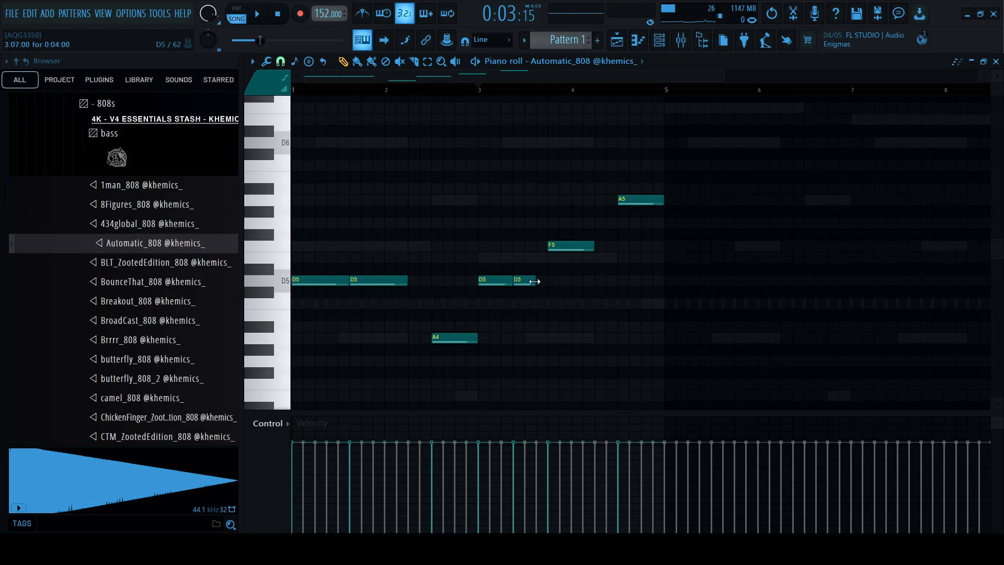
{"action": "key", "text": "ctrl+b"}
{"action": "right_click", "coordinate": [666, 88]}
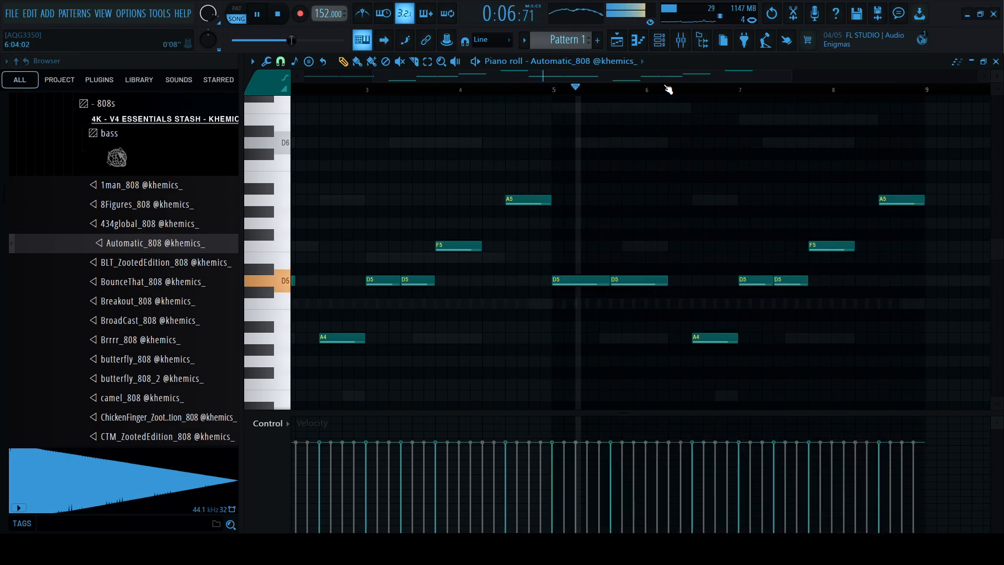
- Raise the velocity of all Automatic_808 notes across the eight bars to about 92%
{"action": "left_click_drag", "start_coordinate": [665, 76], "coordinate": [448, 46]}
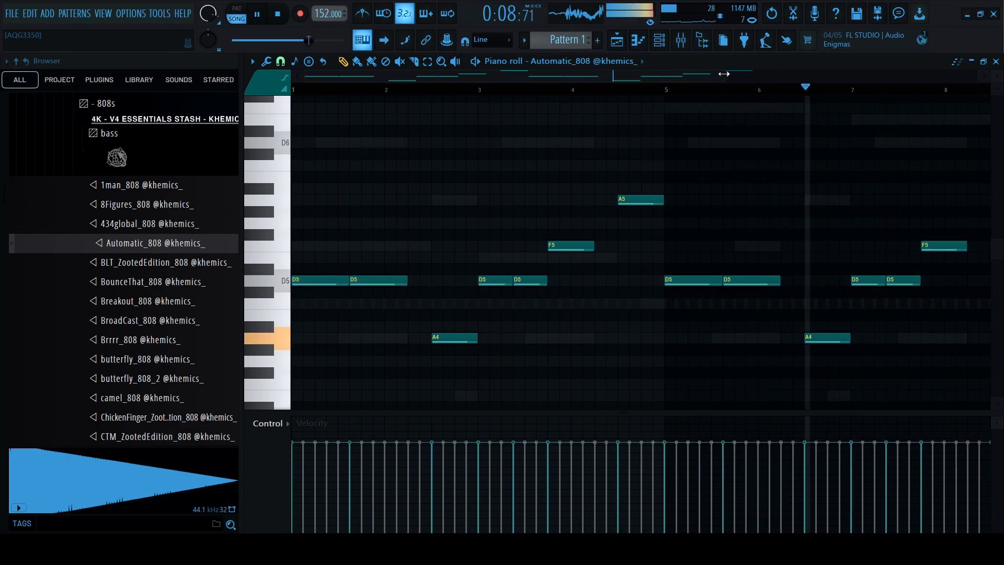
{"action": "left_click_drag", "start_coordinate": [725, 77], "coordinate": [894, 106]}
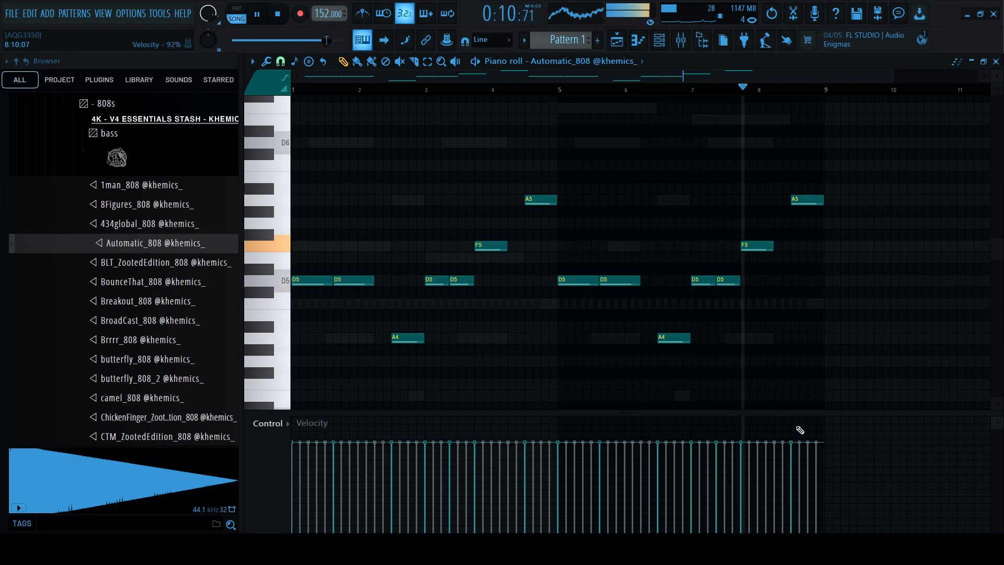
{"action": "left_click_drag", "start_coordinate": [797, 428], "coordinate": [175, 419]}
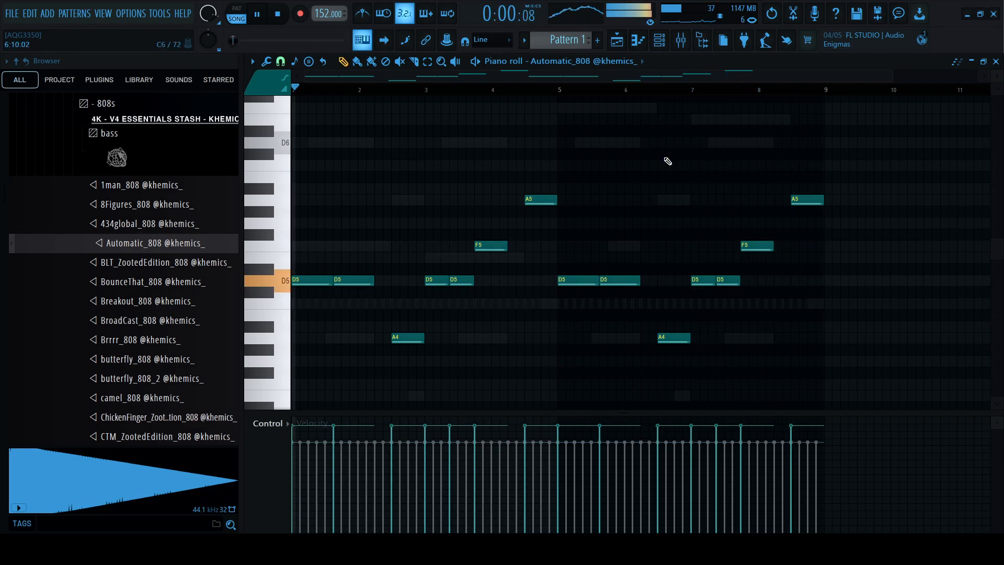
- Select the channels from clip_clap down to Automatic_808 and route them to mixer tracks 6 to 11
{"action": "left_click", "coordinate": [622, 50]}
{"action": "left_click", "coordinate": [660, 41]}
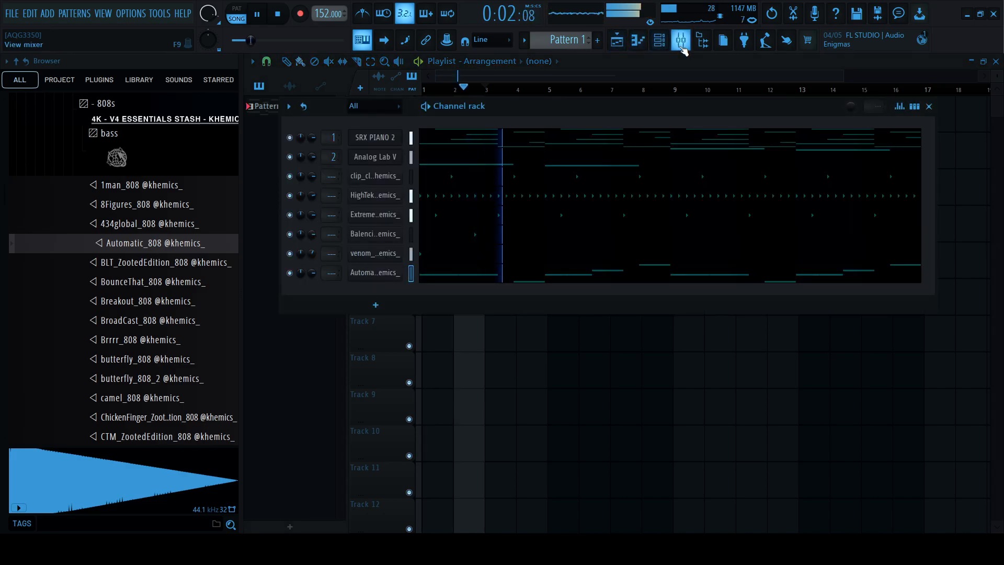
{"action": "left_click_drag", "start_coordinate": [412, 179], "coordinate": [410, 274]}
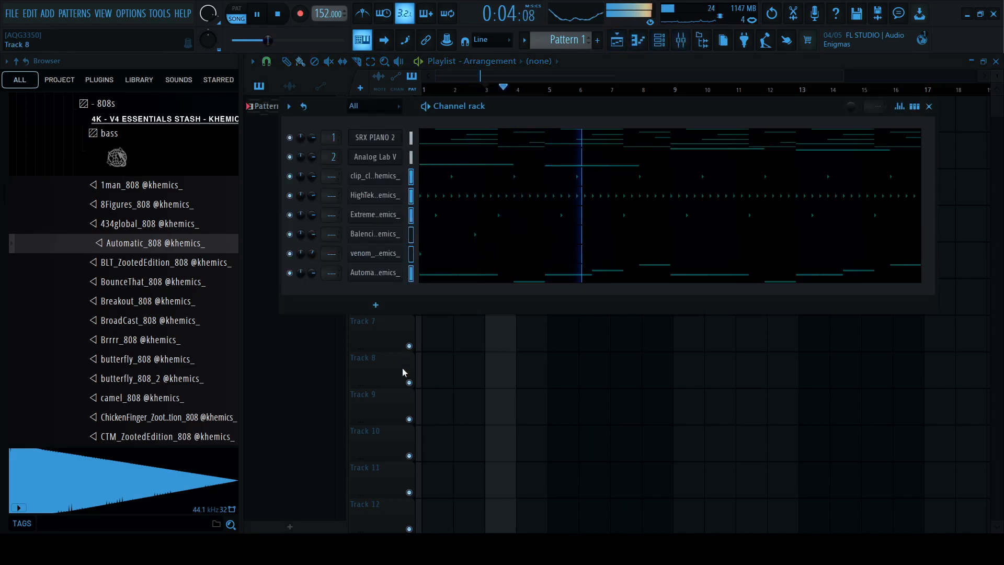
{"action": "key", "text": "ctrl+l"}
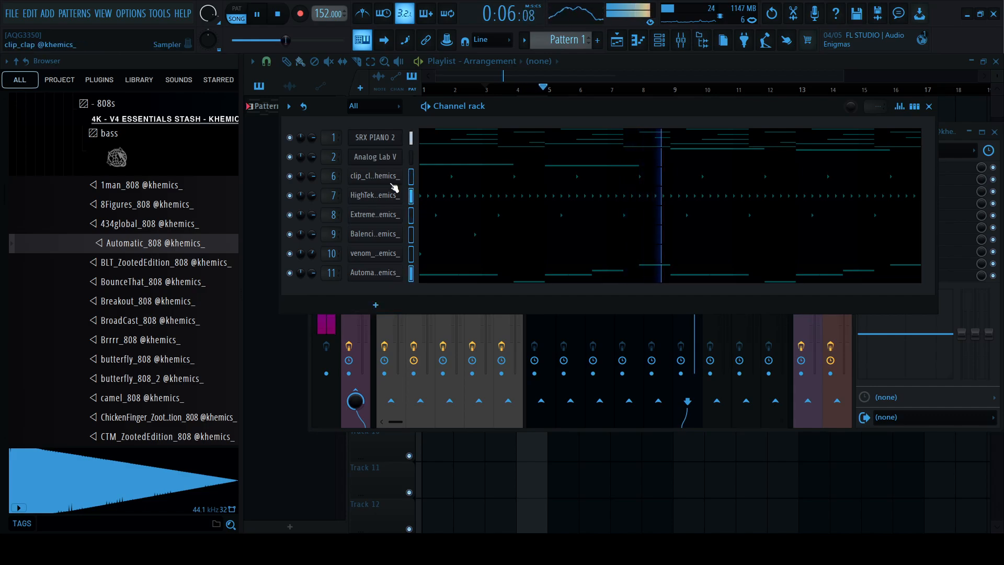
- Insert a second Analog Lab V instrument as a new channel
{"action": "right_click", "coordinate": [373, 172]}
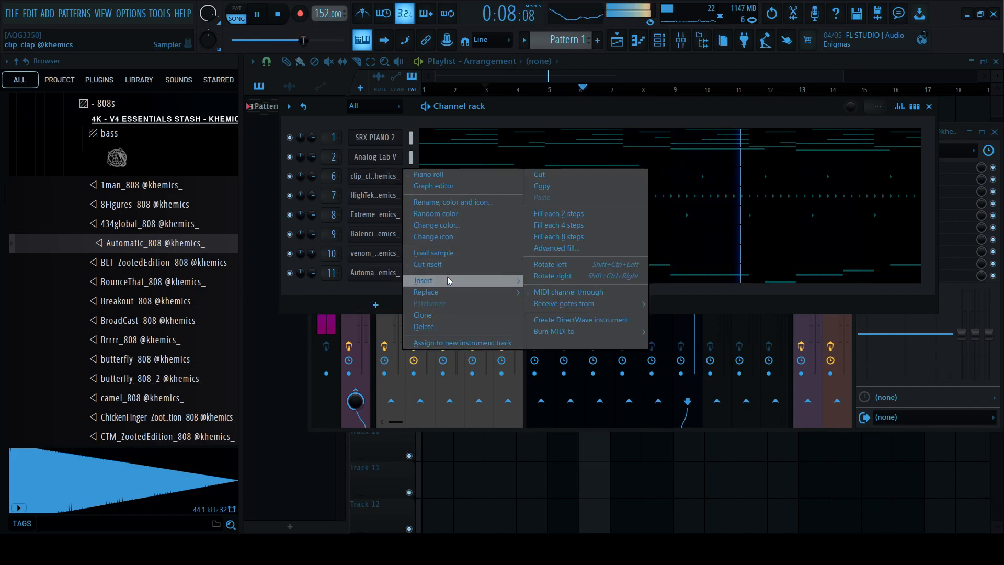
{"action": "mouse_move", "coordinate": [449, 278]}
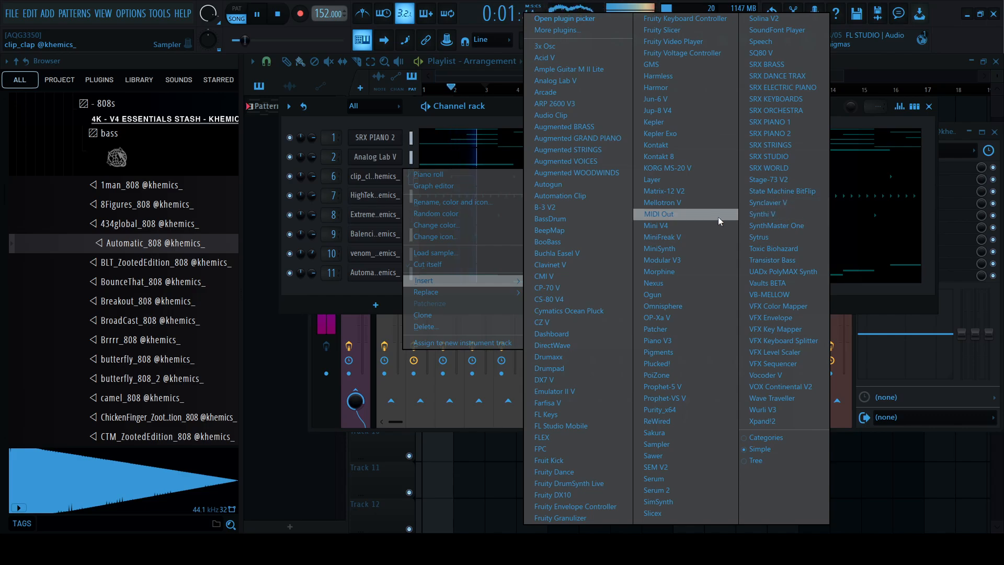
{"action": "left_click", "coordinate": [570, 81]}
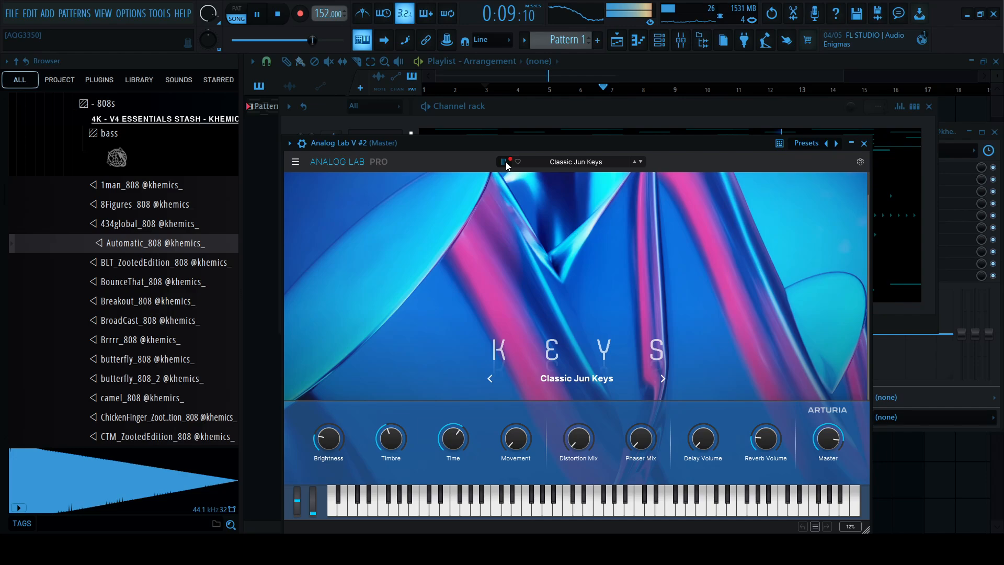
- Open the nostalgia sound bank in the new Analog Lab V and load the Alucard preset
{"action": "left_click", "coordinate": [505, 161]}
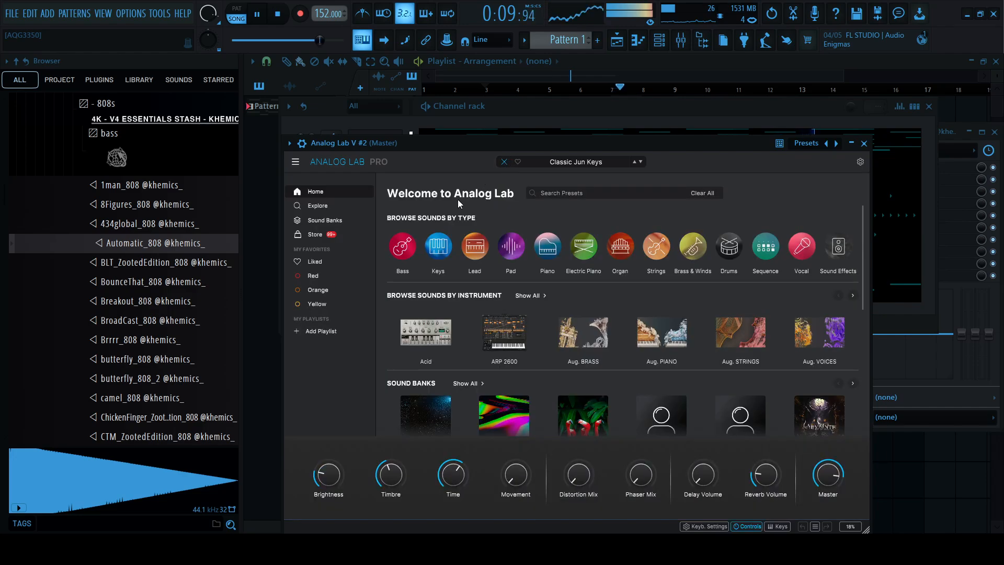
{"action": "left_click", "coordinate": [325, 220]}
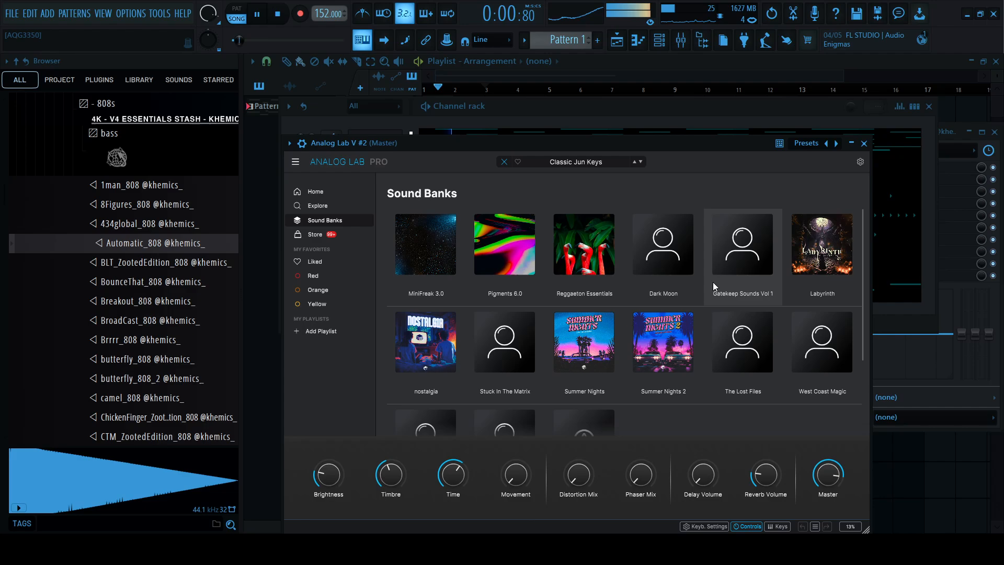
{"action": "left_click", "coordinate": [426, 341]}
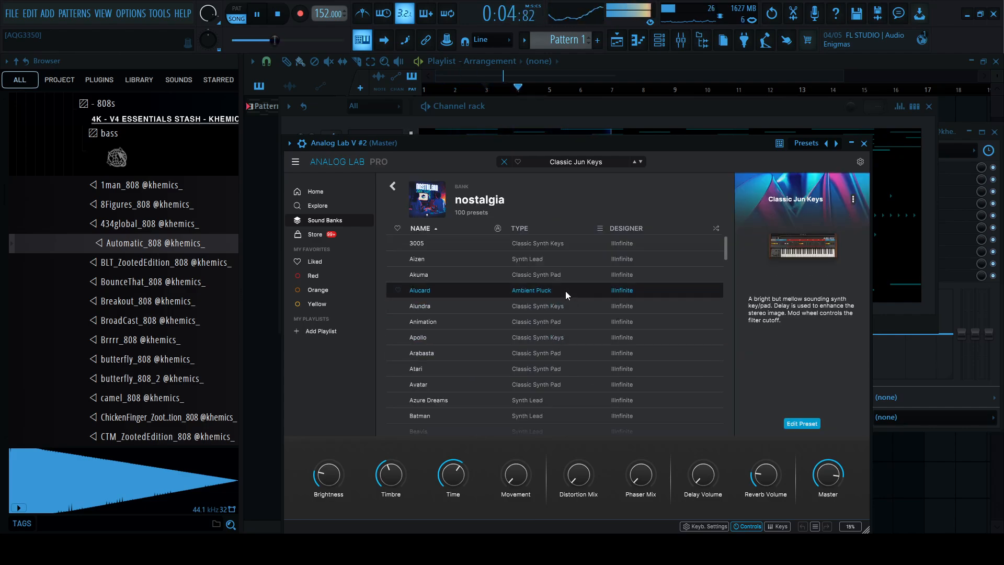
{"action": "left_click_drag", "start_coordinate": [691, 141], "coordinate": [691, 133]}
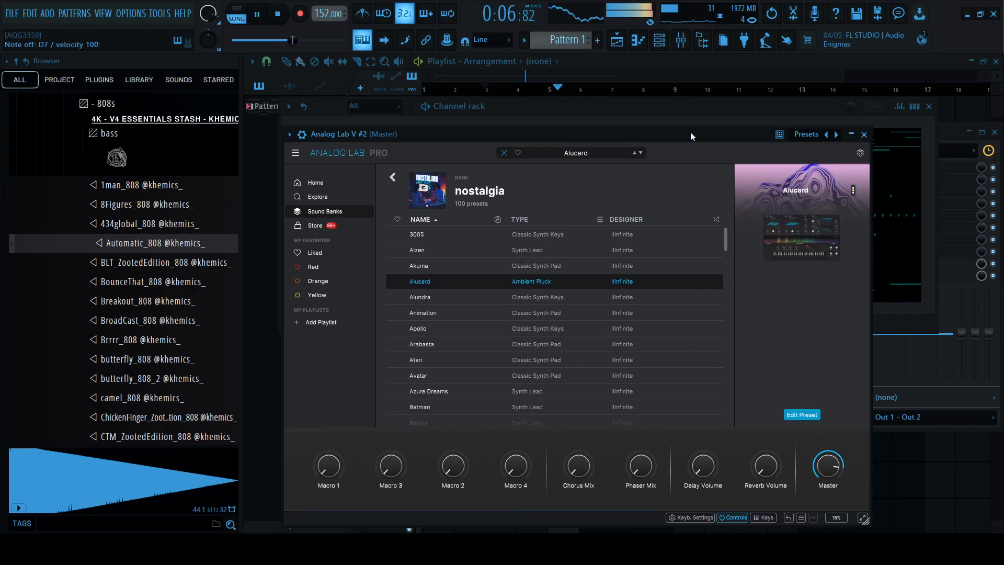
- Copy the SRX PIANO 2 notes into Analog Lab V #2 and route that channel to mixer track 3
{"action": "left_click", "coordinate": [864, 134]}
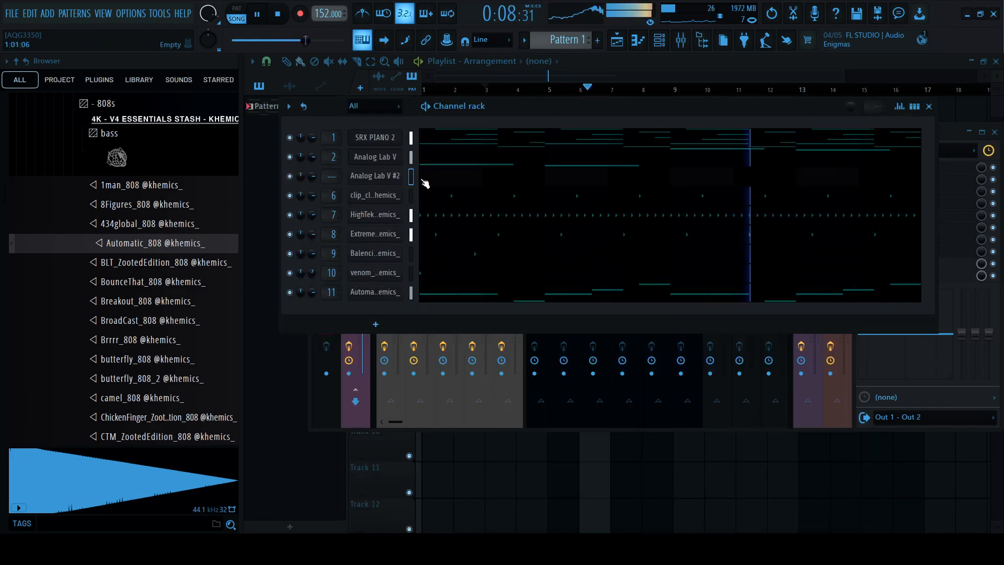
{"action": "right_click", "coordinate": [392, 137]}
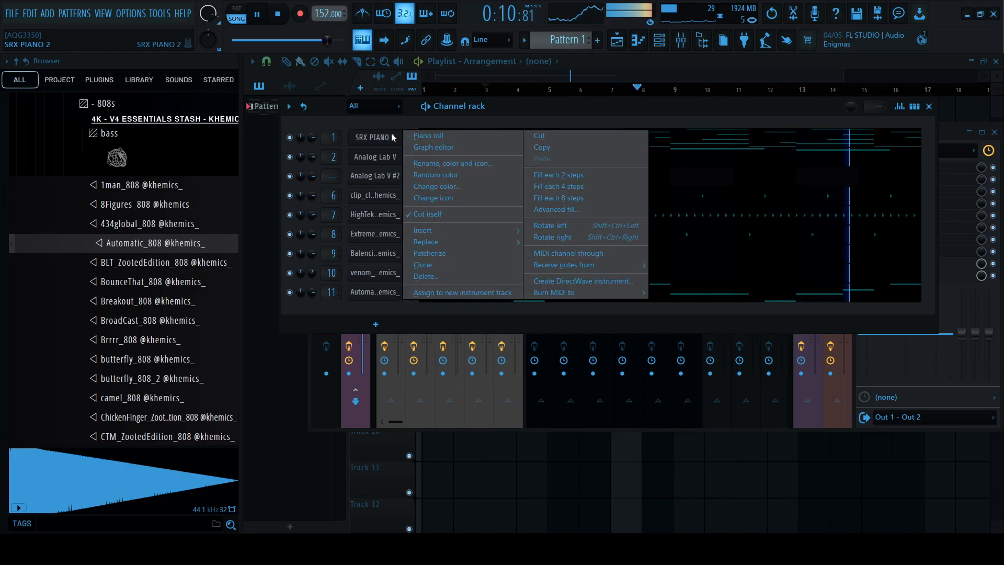
{"action": "left_click", "coordinate": [542, 147]}
{"action": "right_click", "coordinate": [377, 176]}
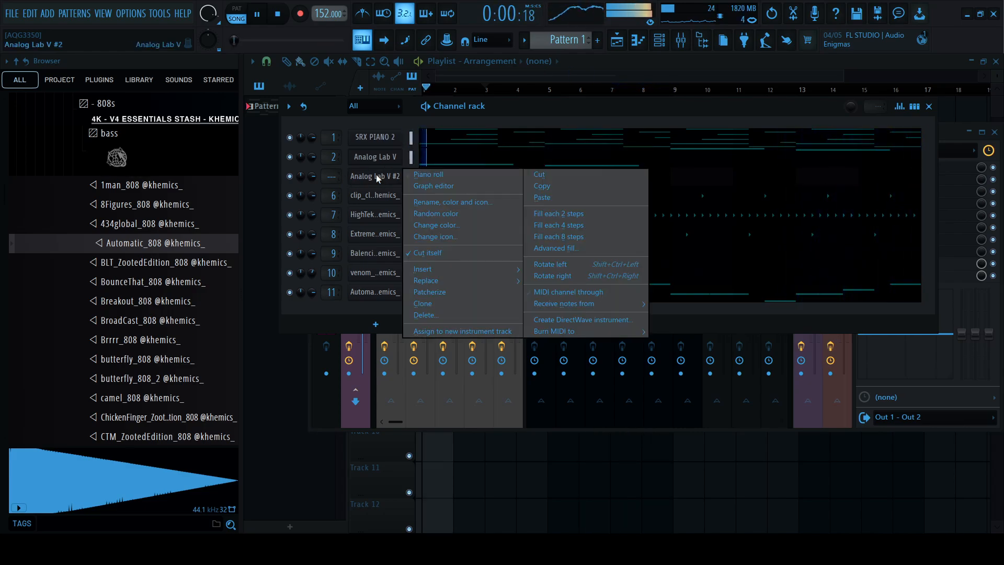
{"action": "left_click", "coordinate": [536, 199]}
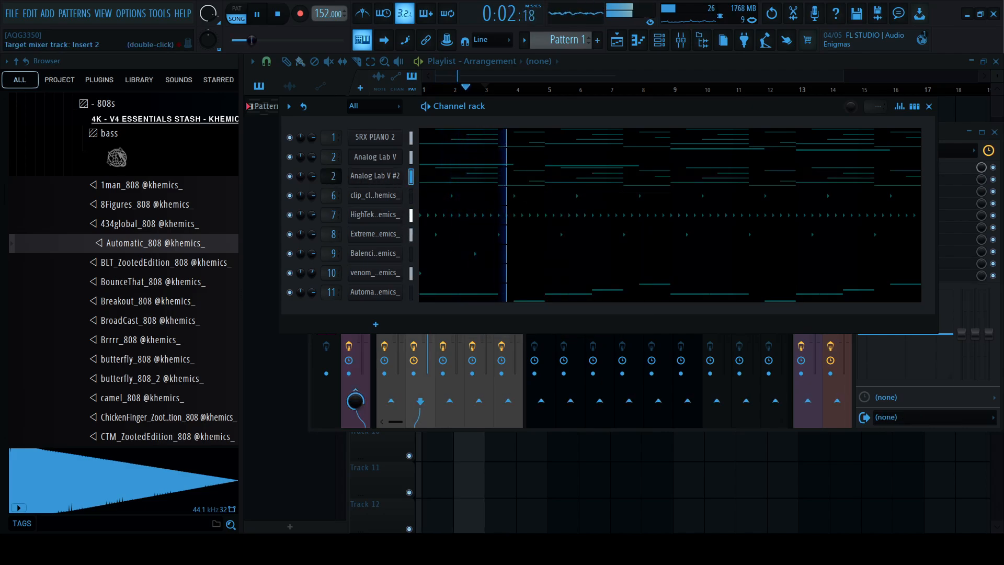
{"action": "left_click", "coordinate": [465, 181]}
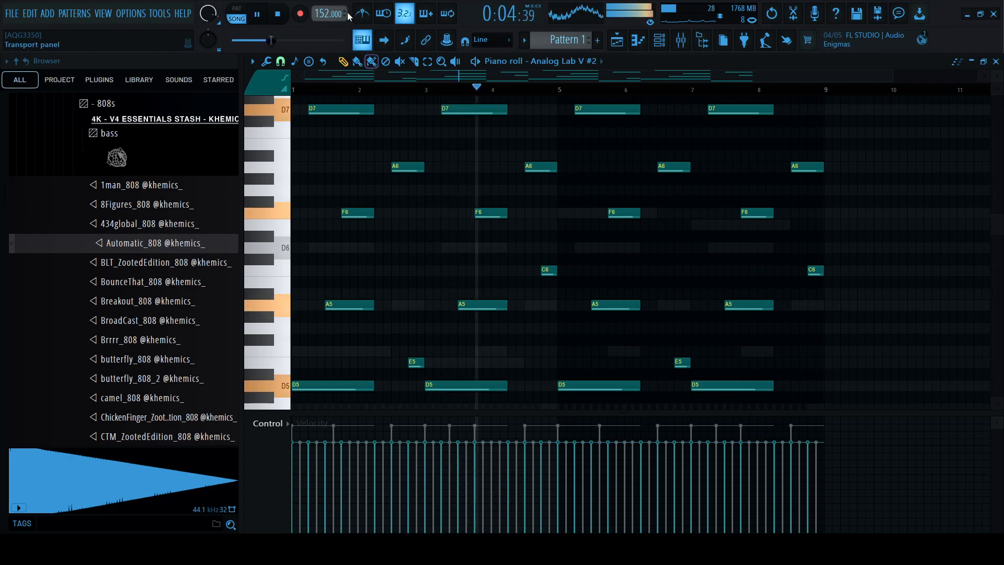
{"action": "left_click", "coordinate": [278, 14]}
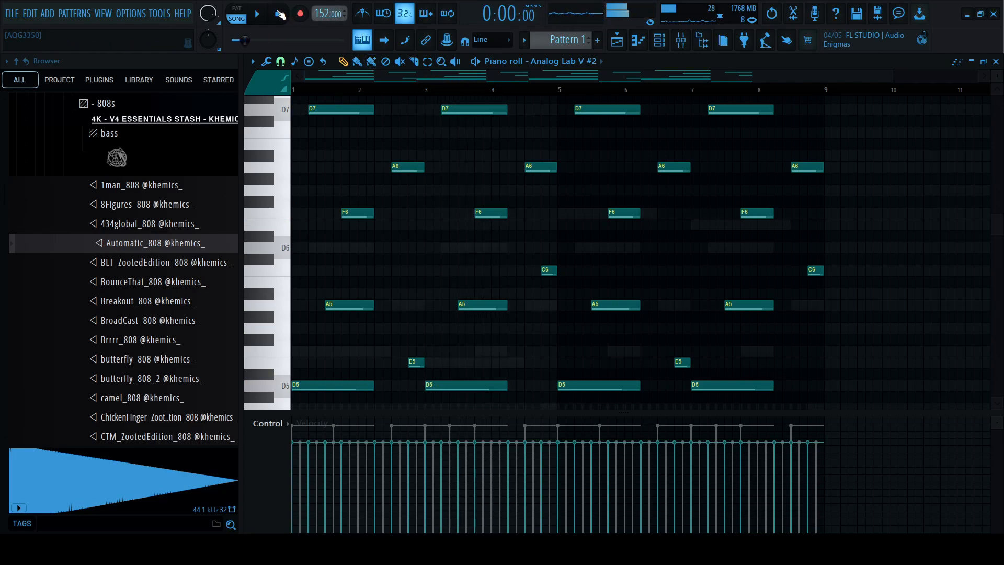
- Lower the Insert 3 volume fader and load ShaperBox 3 into its effect slot 5
{"action": "left_click", "coordinate": [688, 41]}
{"action": "left_click_drag", "start_coordinate": [455, 283], "coordinate": [460, 306]}
{"action": "left_click", "coordinate": [915, 216]}
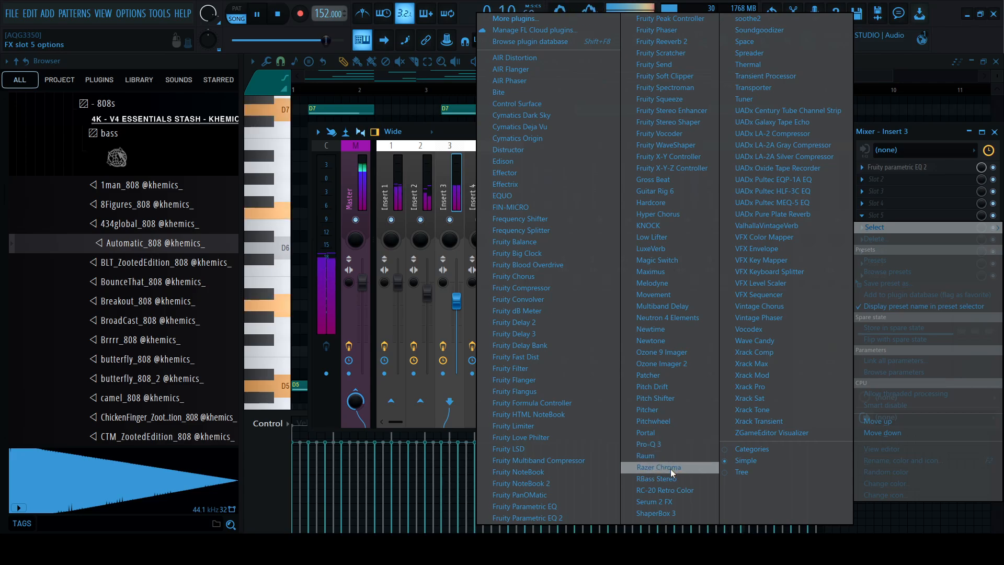
{"action": "left_click", "coordinate": [674, 513]}
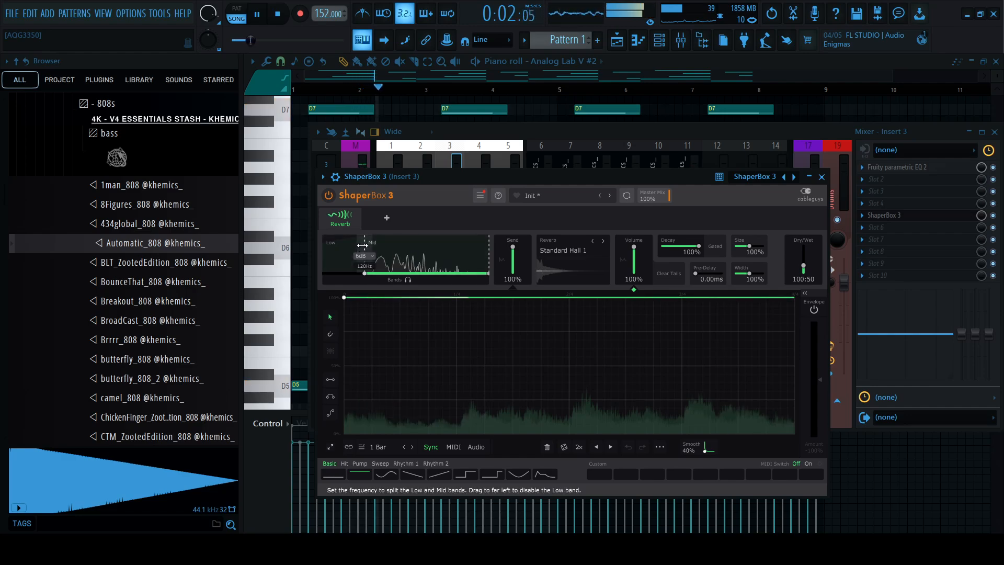
- Set the ShaperBox Reverb's low split to 0.50 and its send to 52%
{"action": "left_click_drag", "start_coordinate": [362, 246], "coordinate": [387, 245]}
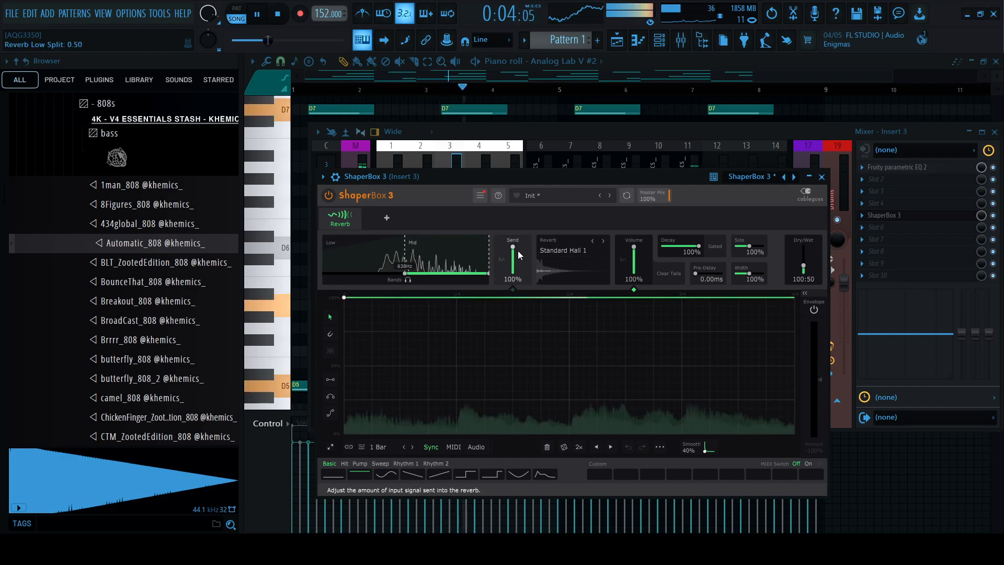
{"action": "left_click_drag", "start_coordinate": [512, 247], "coordinate": [519, 254]}
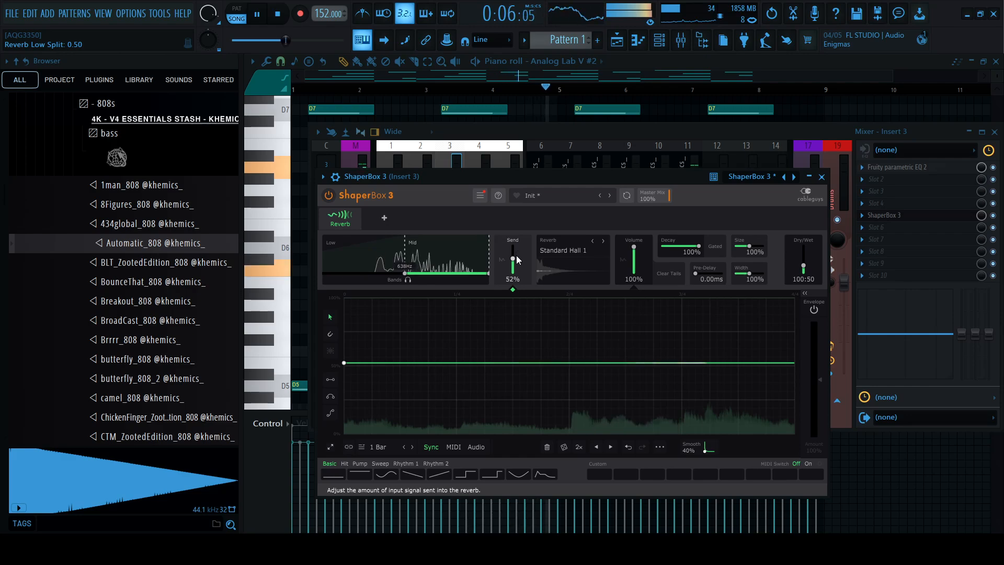
- Add a Time shaper with a line falling to half over the bar and a low split of about 1.32 kHz
{"action": "left_click", "coordinate": [385, 217]}
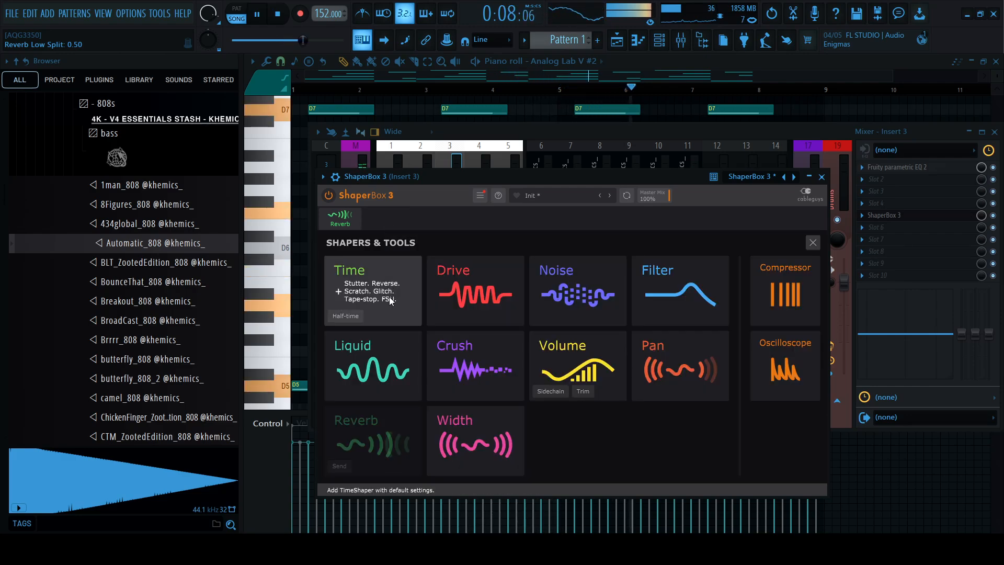
{"action": "left_click", "coordinate": [390, 300]}
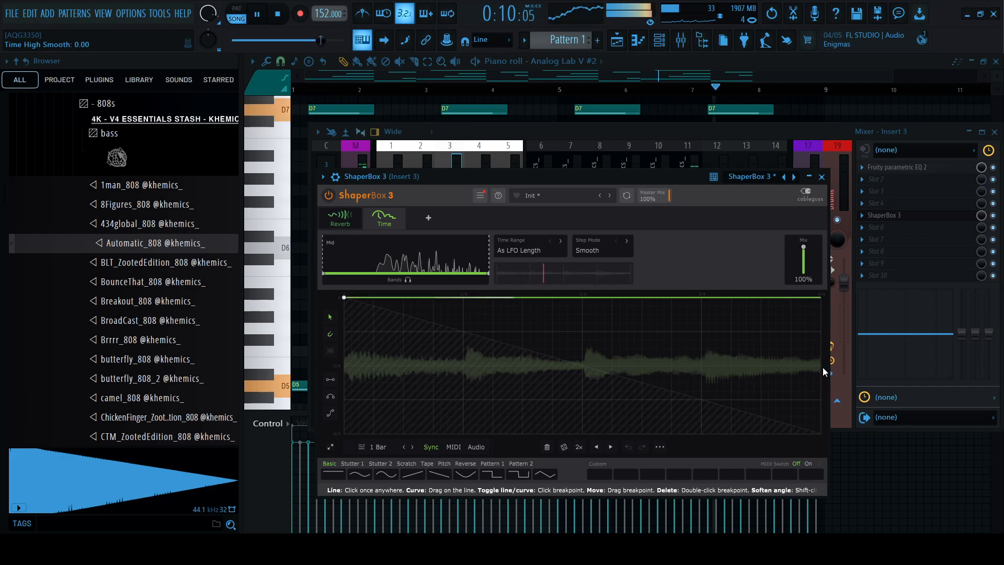
{"action": "left_click", "coordinate": [821, 366]}
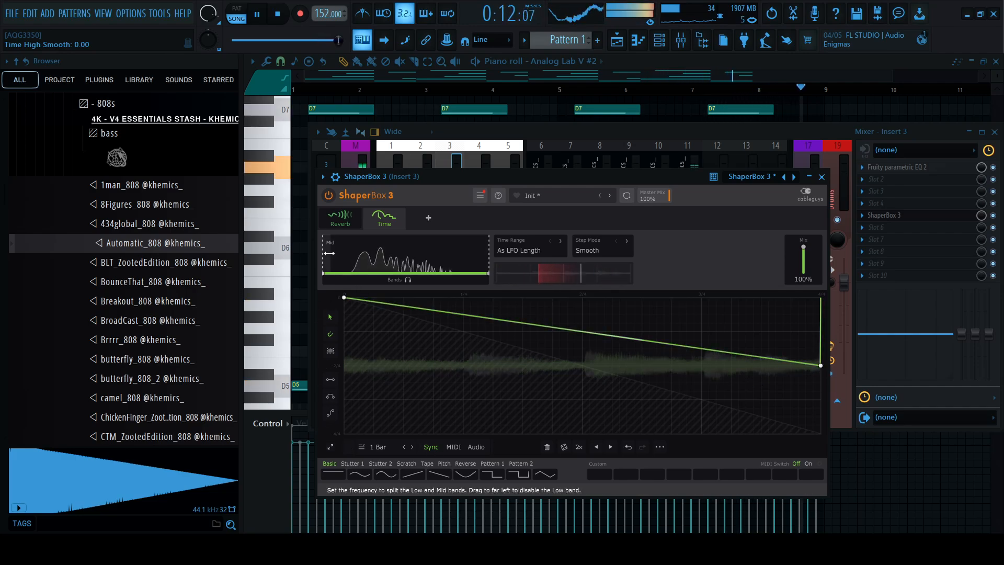
{"action": "left_click_drag", "start_coordinate": [366, 246], "coordinate": [423, 246]}
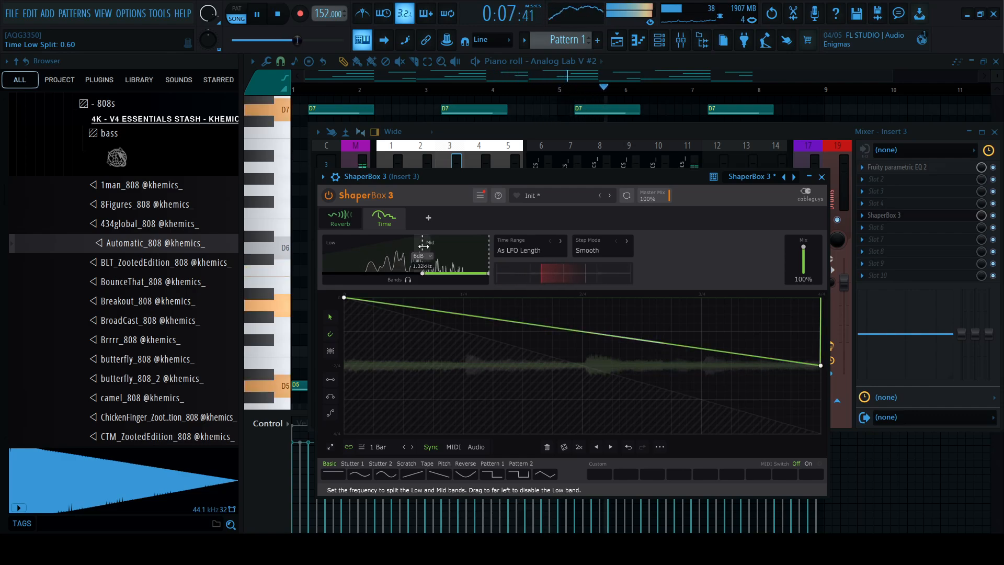
{"action": "left_click", "coordinate": [821, 176]}
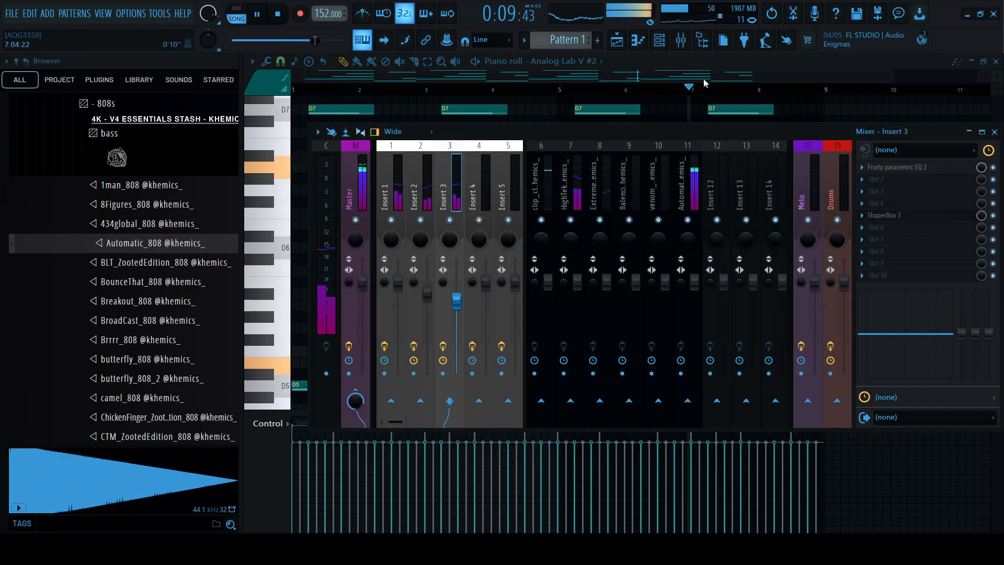
- Open the HighTek_HH hi-hat notes in the piano roll
{"action": "left_click", "coordinate": [696, 79]}
{"action": "key", "text": "F5"}
{"action": "key", "text": "F6"}
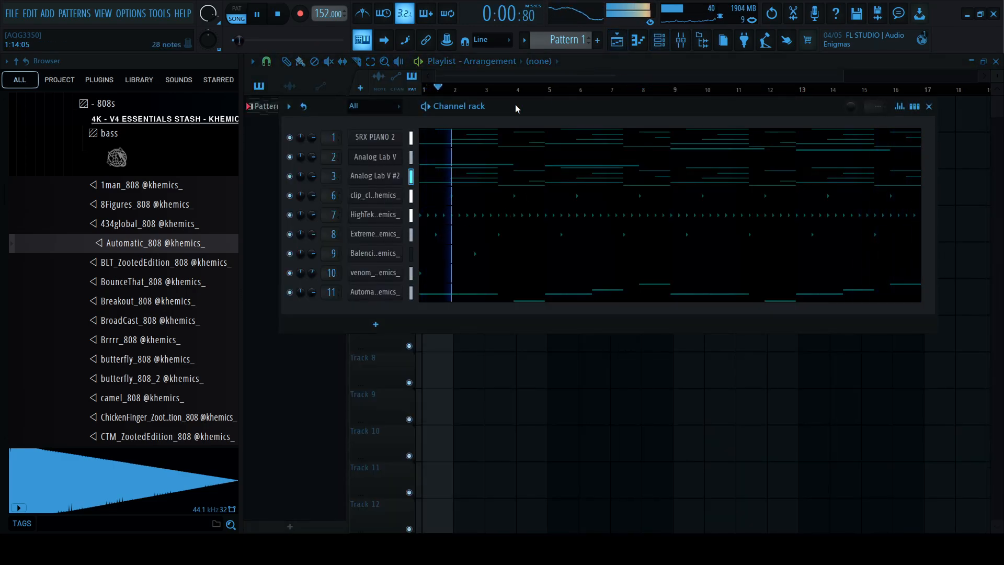
{"action": "key", "text": "F6"}
{"action": "left_click", "coordinate": [572, 42]}
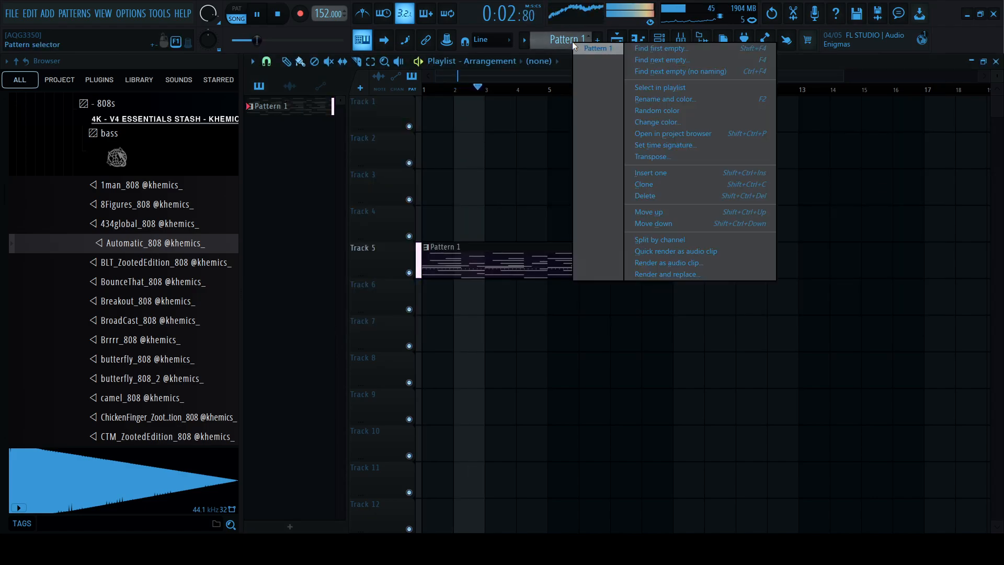
{"action": "left_click", "coordinate": [526, 70]}
{"action": "left_click", "coordinate": [681, 41]}
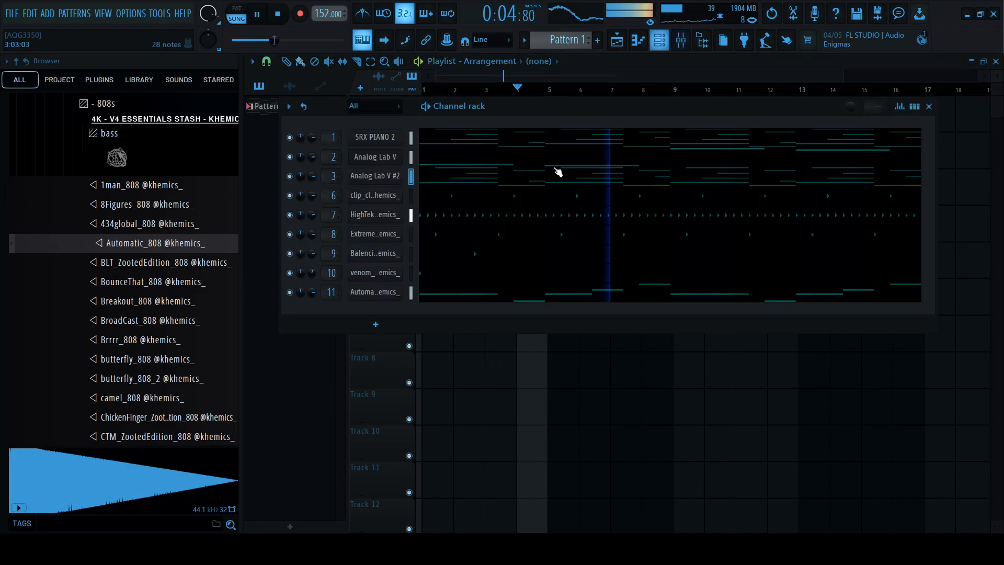
{"action": "left_click", "coordinate": [538, 227]}
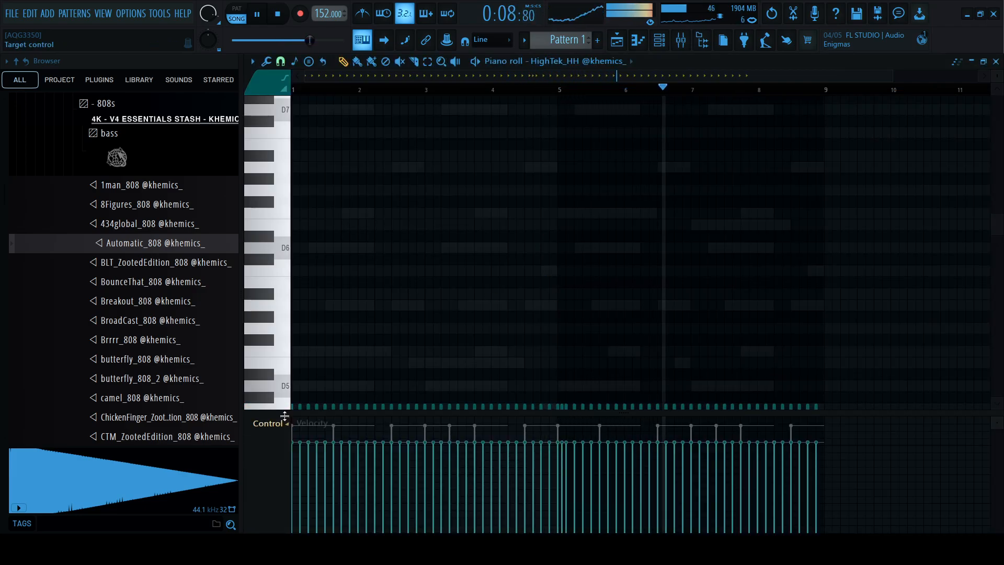
{"action": "left_click_drag", "start_coordinate": [1000, 228], "coordinate": [992, 240]}
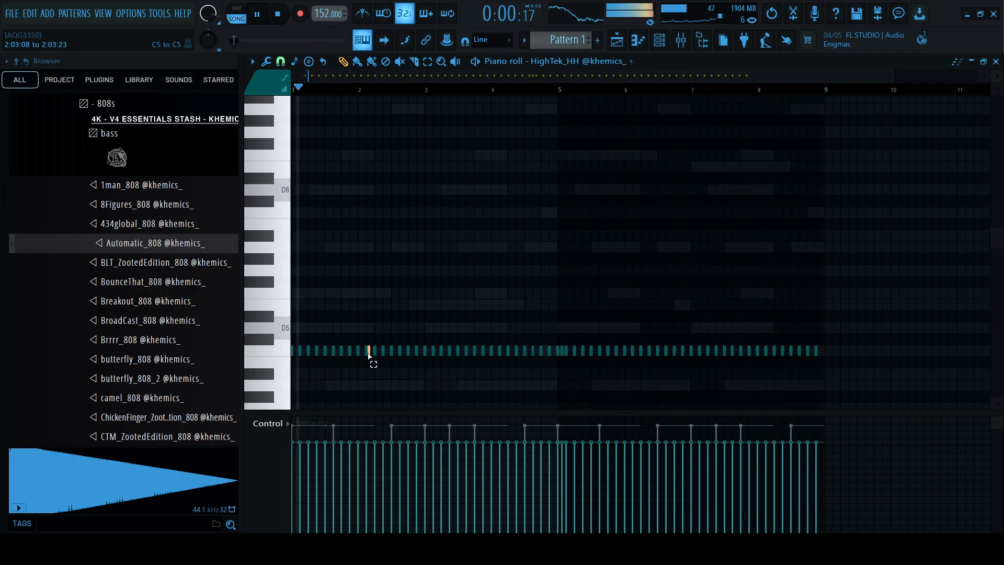
- Chop the hi-hat note at step 3 of bar 2 and lower one hi-hat note in bar 4 by one semitone
{"action": "left_click", "coordinate": [368, 350]}
{"action": "key", "text": "alt+u"}
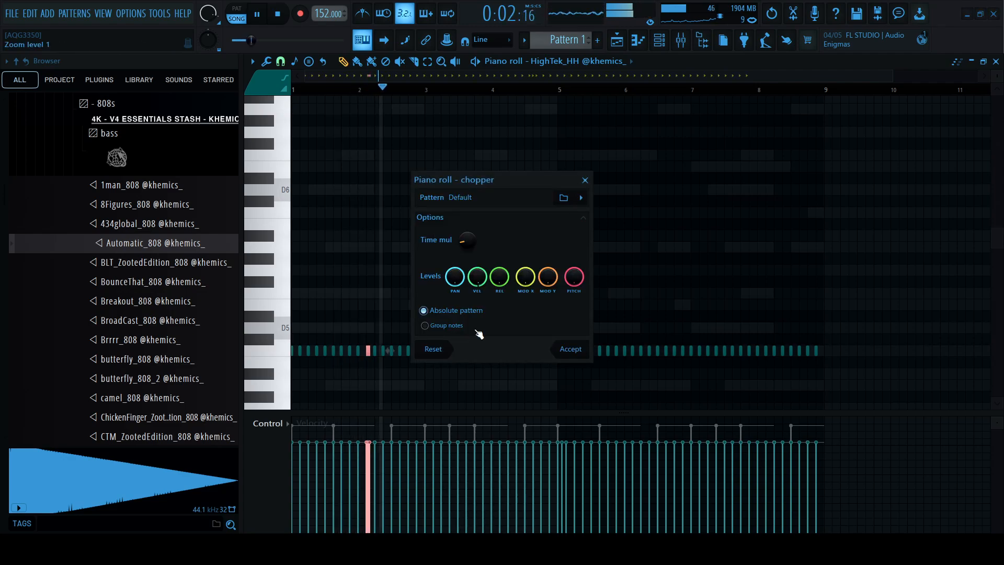
{"action": "left_click", "coordinate": [569, 347]}
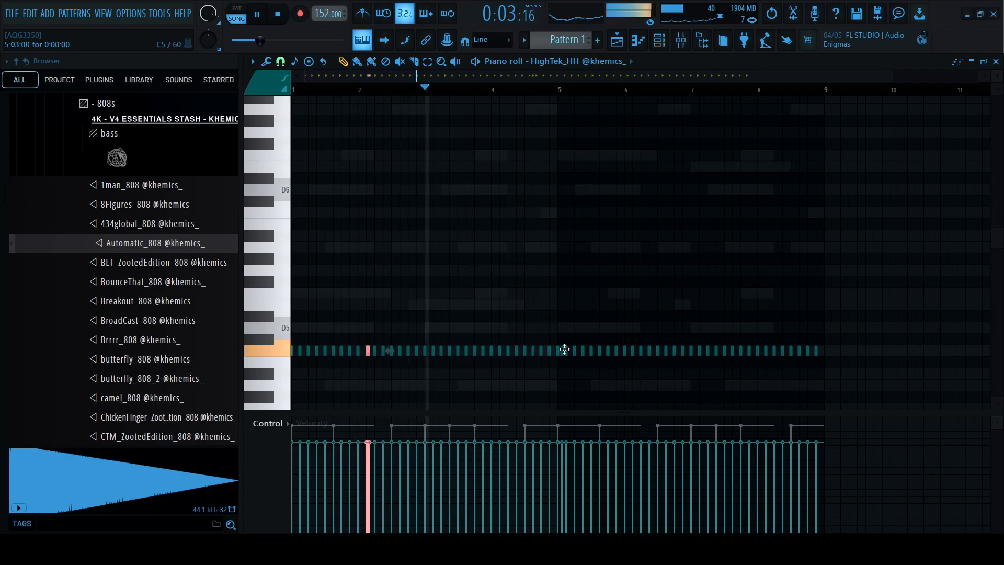
{"action": "left_click", "coordinate": [517, 352]}
{"action": "left_click_drag", "start_coordinate": [518, 351], "coordinate": [517, 363]}
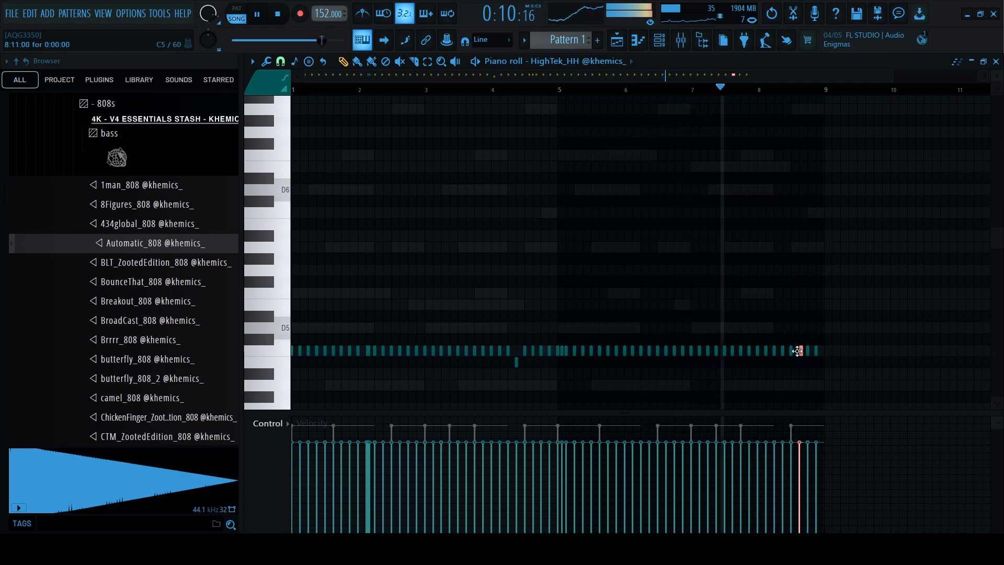
- Chop the hi-hat note at step 11 of bar 8 and lower it five semitones to G4
{"action": "key", "text": "alt+u"}
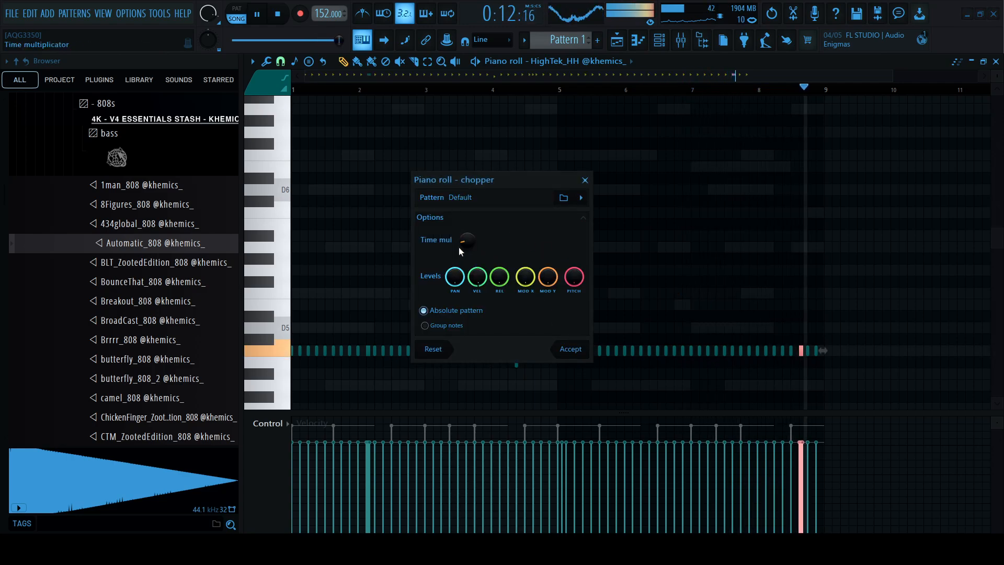
{"action": "left_click", "coordinate": [571, 355]}
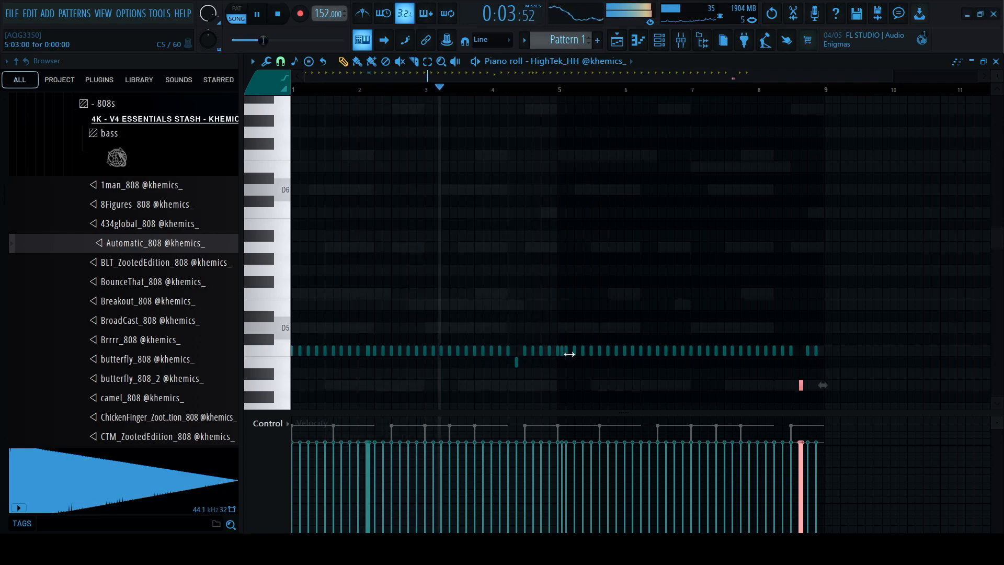
{"action": "scroll", "coordinate": [573, 358], "scroll_direction": "down", "scroll_amount": 1}
{"action": "scroll", "coordinate": [572, 354], "scroll_direction": "down", "scroll_amount": 1}
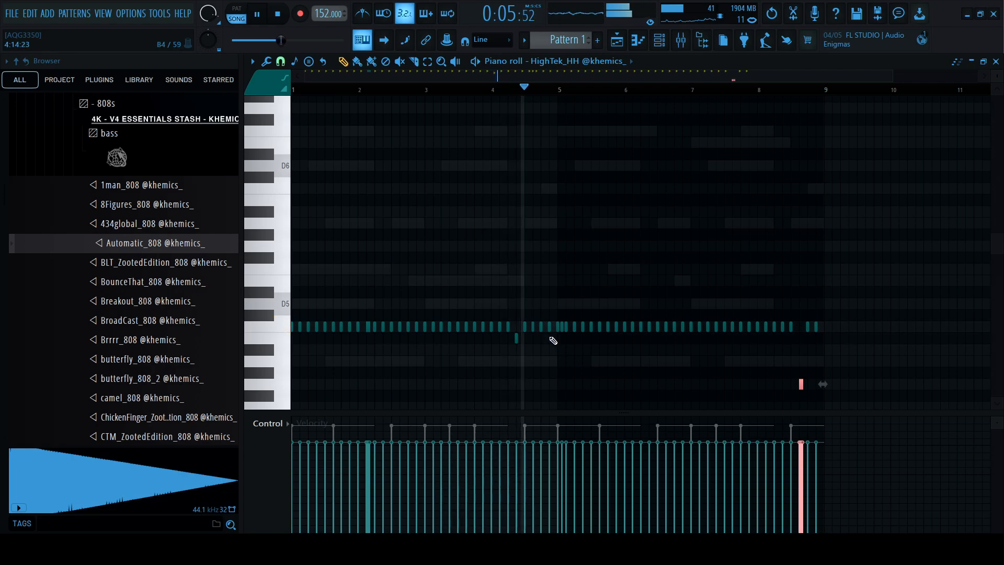
{"action": "left_click_drag", "start_coordinate": [548, 334], "coordinate": [503, 337]}
{"action": "left_click", "coordinate": [719, 363], "text": "ctrl"}
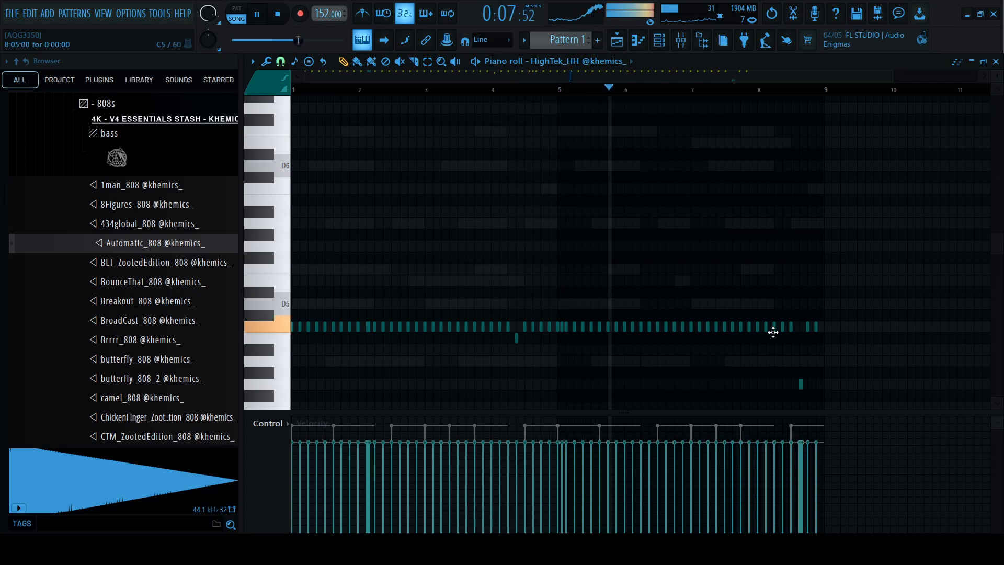
- Lower a hi-hat note near the end of bar 7 by three semitones to A4 and chop it
{"action": "left_click", "coordinate": [751, 327]}
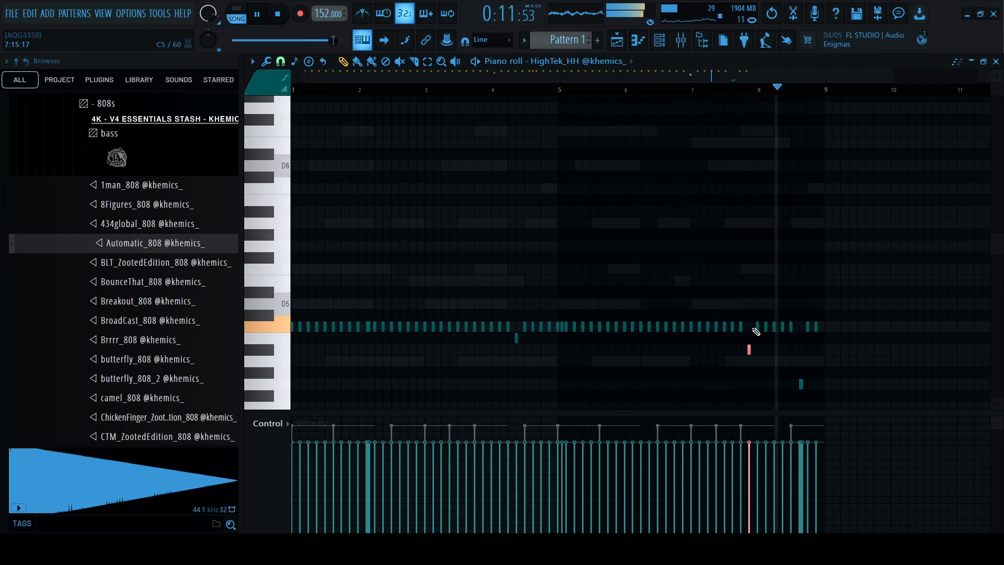
{"action": "key", "text": "Down"}
{"action": "key", "text": "Down"}
{"action": "key", "text": "Down"}
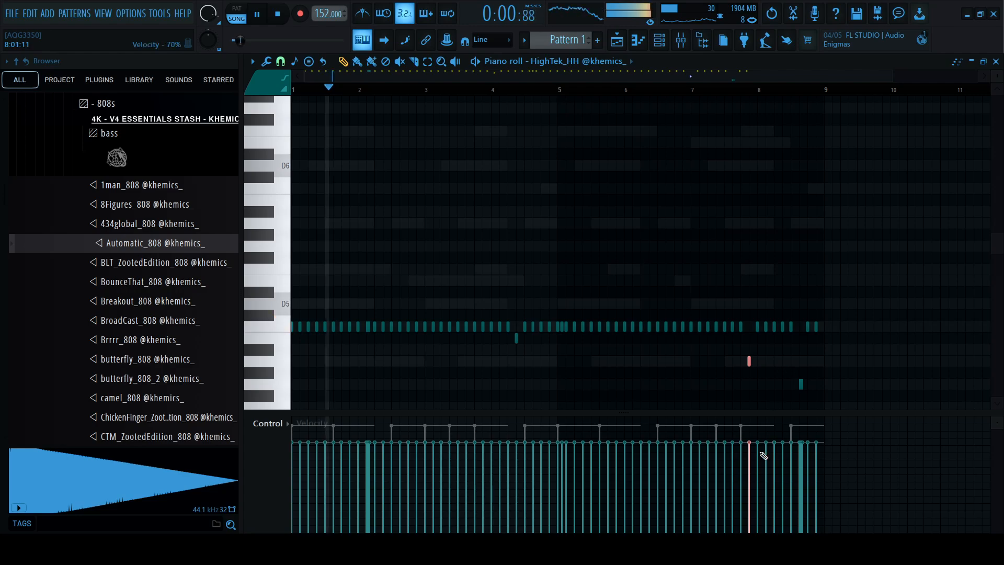
{"action": "key", "text": "ctrl+u"}
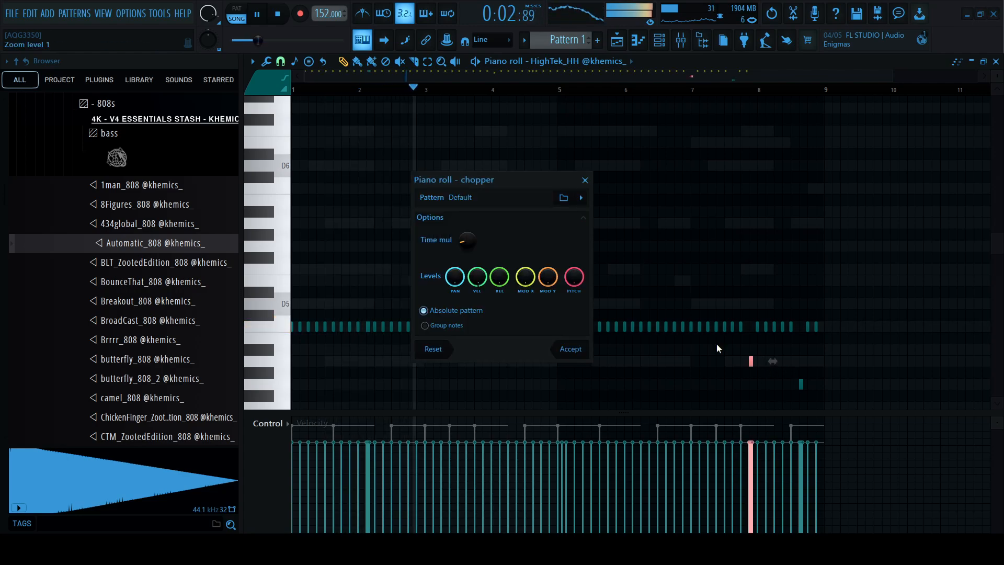
{"action": "left_click", "coordinate": [570, 349]}
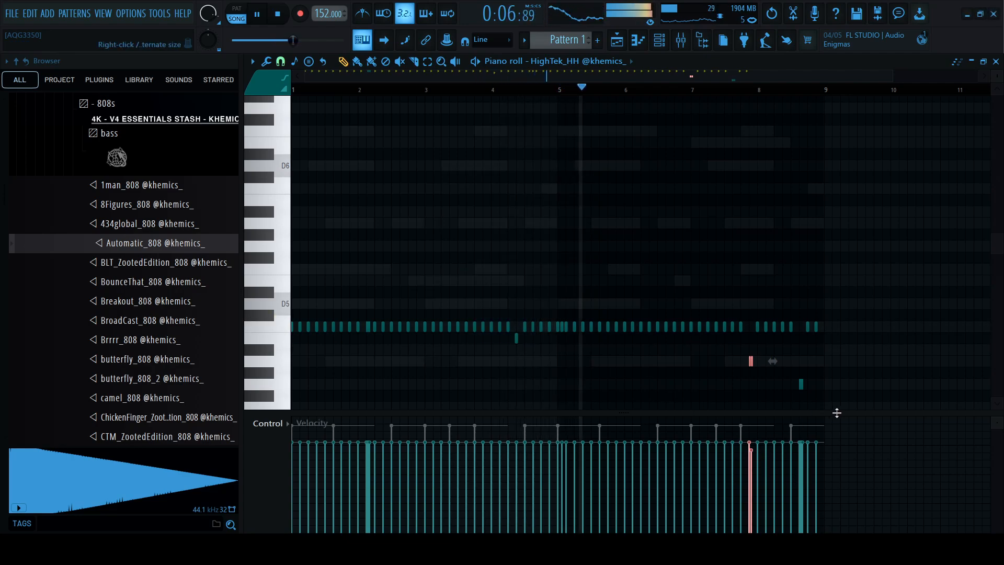
- Reduce the velocities of the chopped hi-hat notes in bar 8 using level scaling
{"action": "left_click_drag", "start_coordinate": [837, 412], "coordinate": [808, 408]}
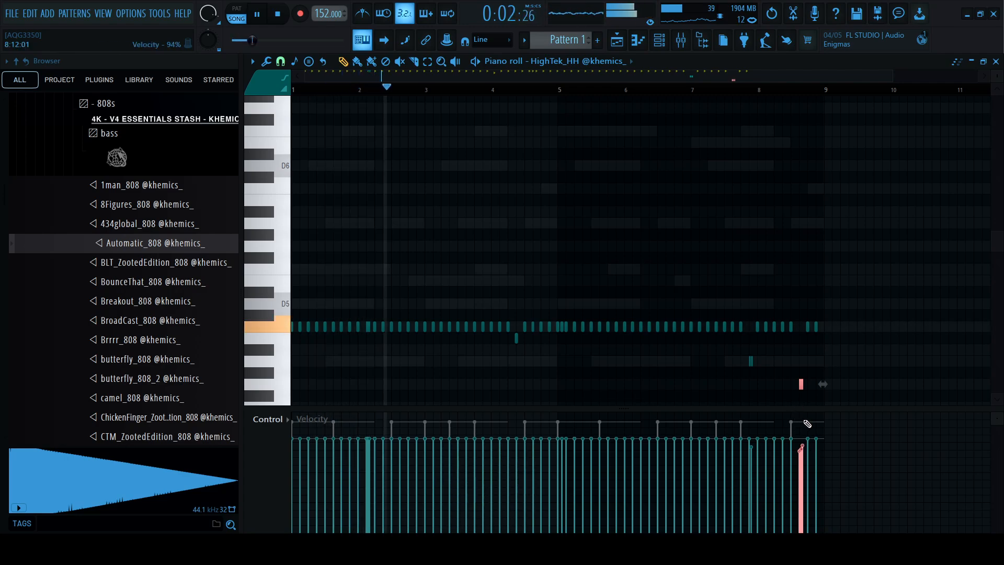
{"action": "scroll", "coordinate": [808, 409], "scroll_direction": "down", "scroll_amount": 4}
{"action": "key", "text": "alt+x"}
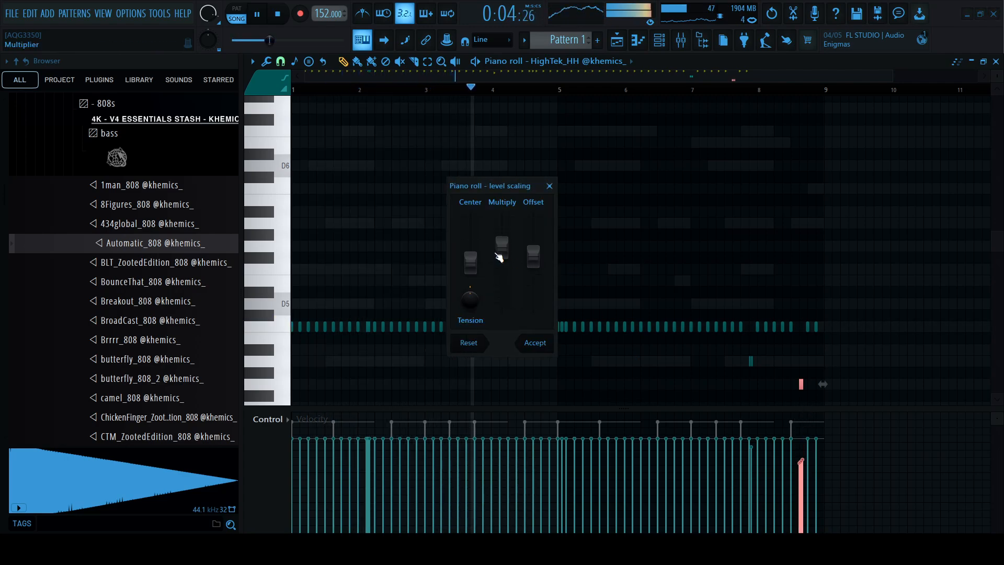
{"action": "left_click_drag", "start_coordinate": [498, 254], "coordinate": [499, 249]}
{"action": "left_click", "coordinate": [539, 343]}
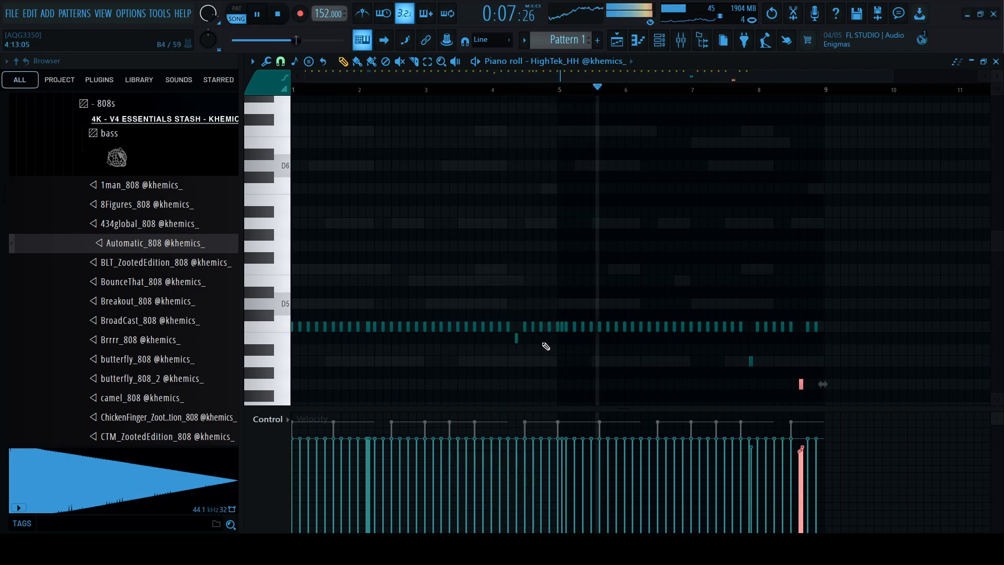
- Lower the velocities of the chopped hi-hat notes near the start of bar 2
{"action": "left_click", "coordinate": [366, 327]}
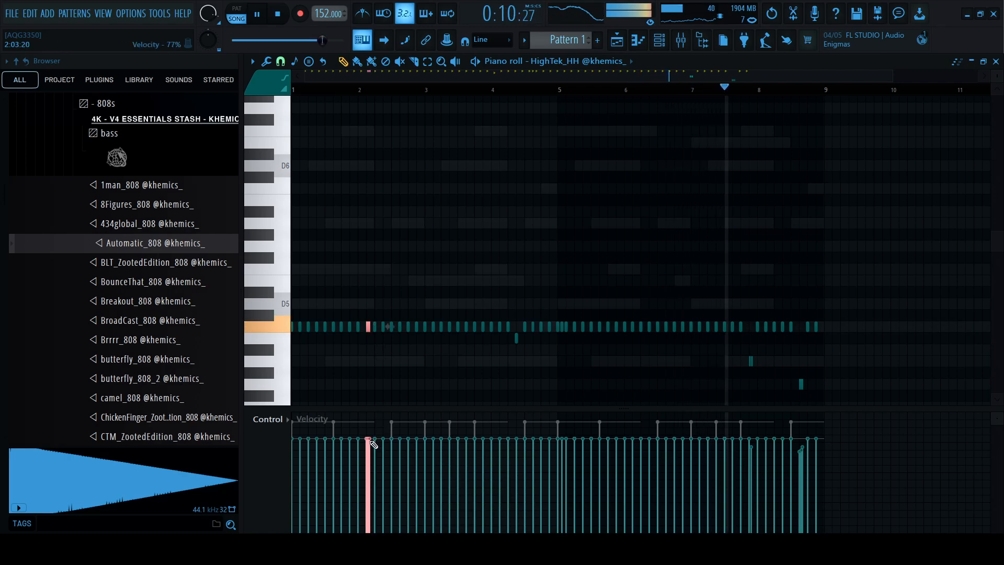
{"action": "left_click_drag", "start_coordinate": [372, 440], "coordinate": [368, 446]}
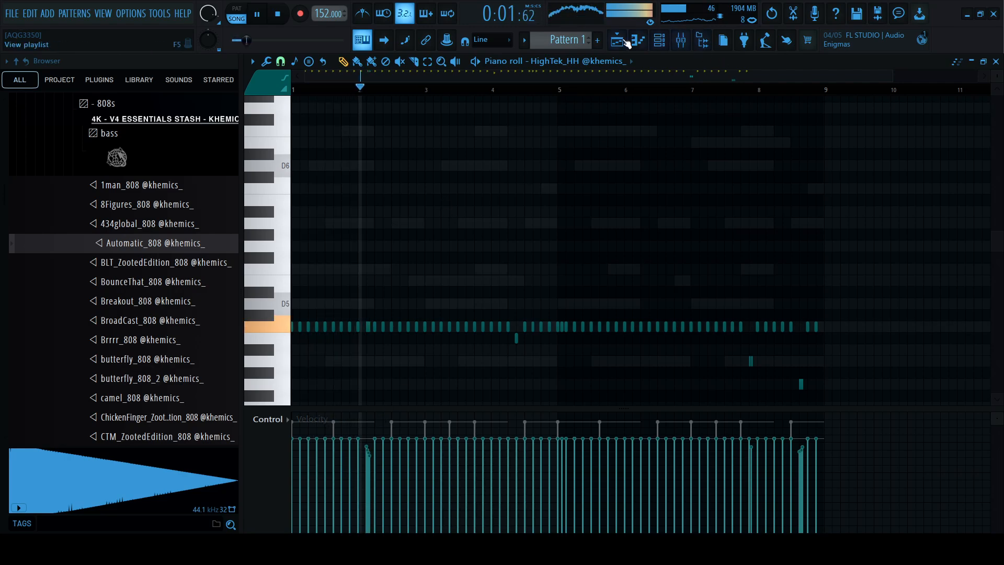
- Return to the playlist and quick-render Pattern 1 as an audio clip
{"action": "left_click", "coordinate": [626, 41]}
{"action": "left_click", "coordinate": [660, 41]}
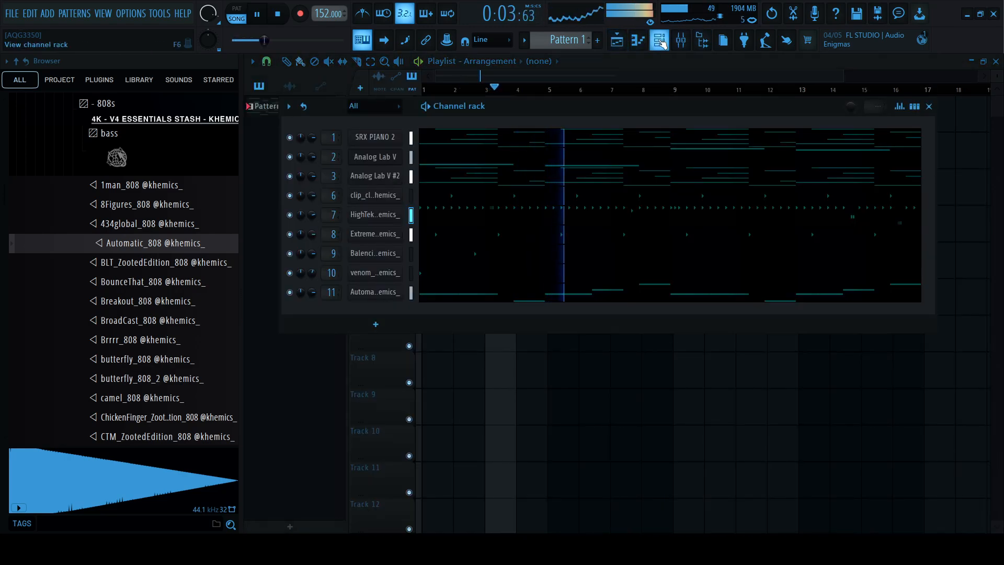
{"action": "left_click", "coordinate": [661, 43]}
{"action": "left_click", "coordinate": [567, 39]}
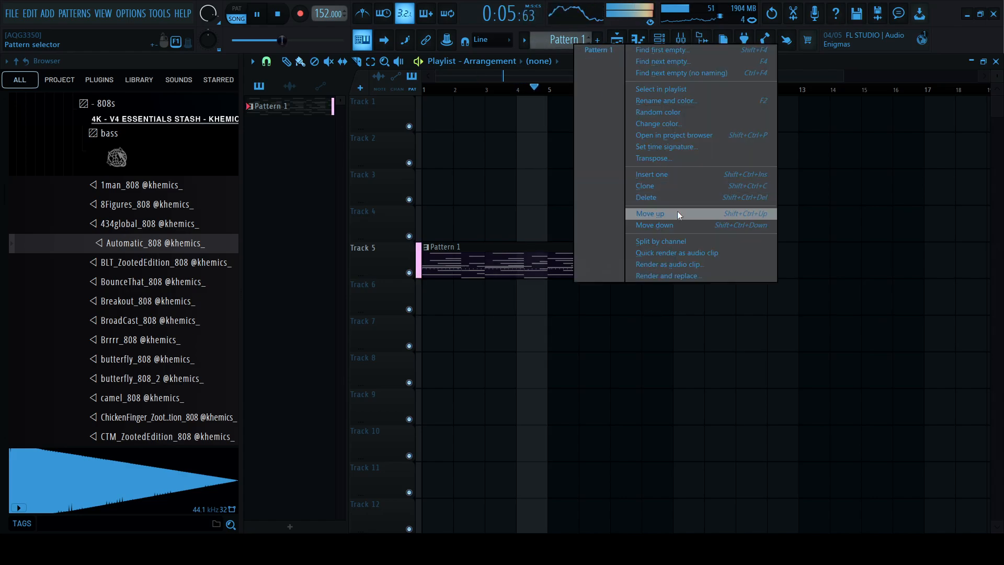
{"action": "left_click", "coordinate": [682, 251]}
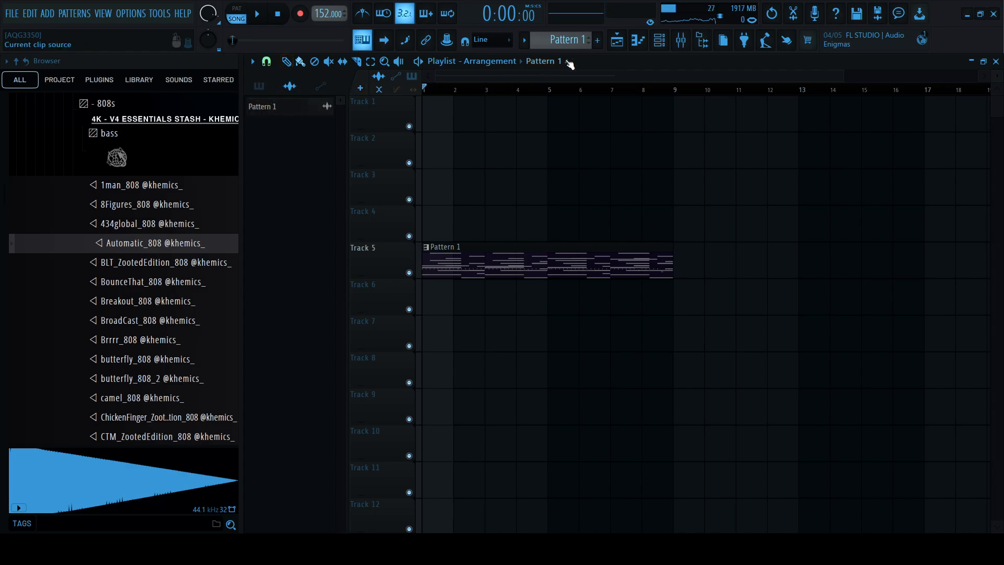
- Split Pattern 1 by channel and delete the leftover SRX PIANO 2 clip from Track 5
{"action": "left_click", "coordinate": [575, 38]}
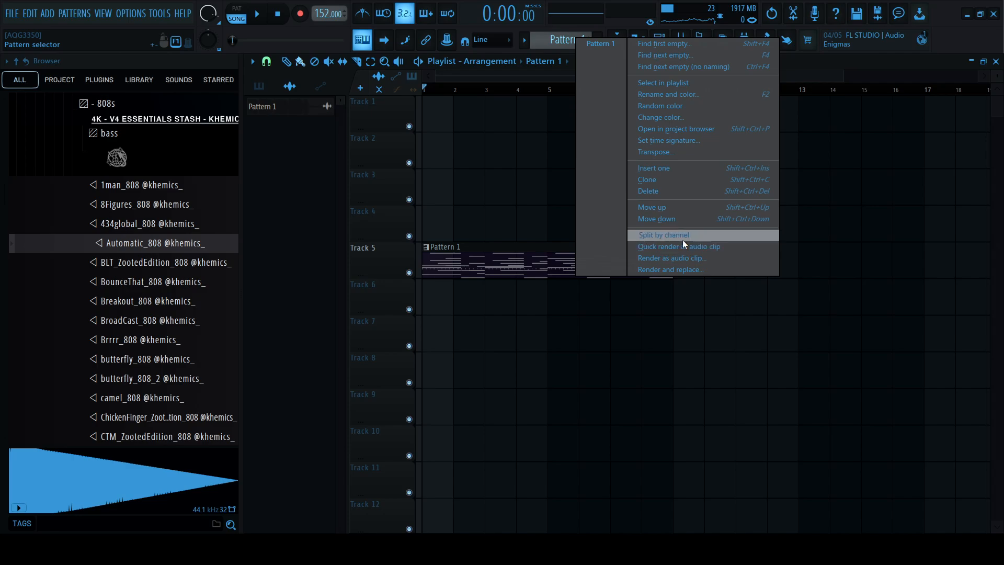
{"action": "left_click", "coordinate": [664, 235]}
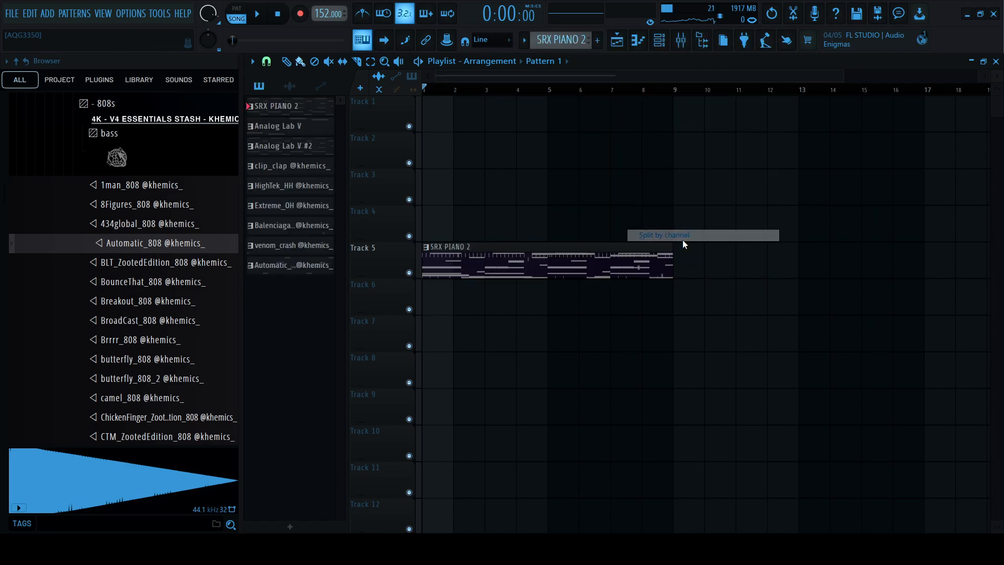
{"action": "right_click", "coordinate": [484, 244]}
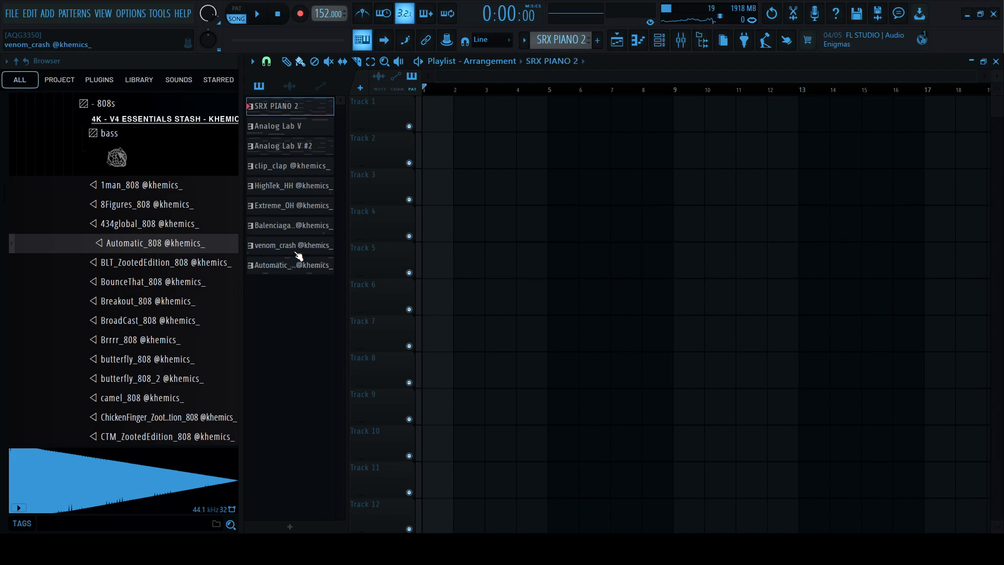
- Place all nine split patterns on Tracks 1 to 9 starting at bar 9 and duplicate the block three times
{"action": "left_click", "coordinate": [296, 107], "text": "shift"}
{"action": "left_click_drag", "start_coordinate": [279, 106], "coordinate": [683, 114]}
{"action": "key", "text": "ctrl+b"}
{"action": "key", "text": "ctrl+b"}
{"action": "key", "text": "ctrl+b"}
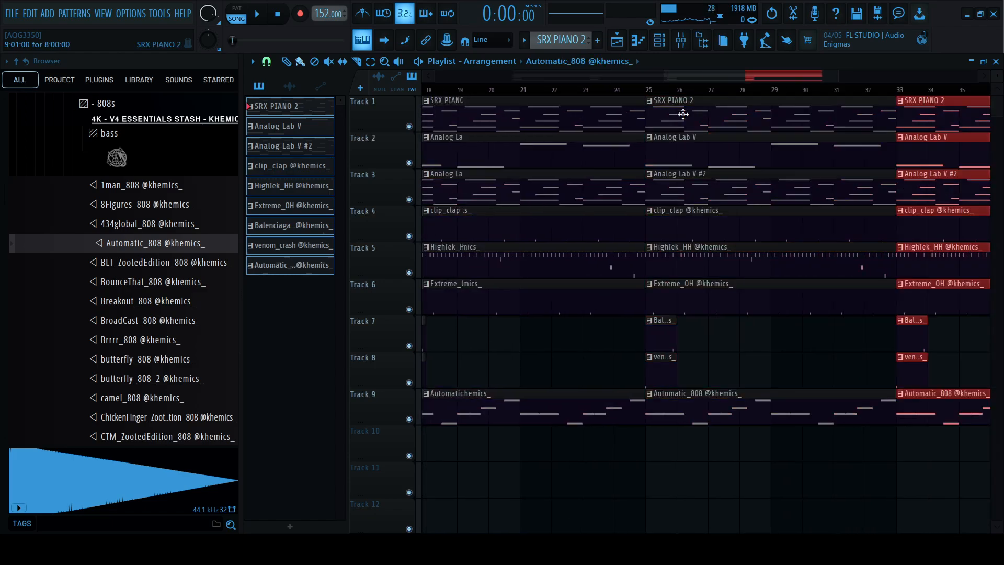
{"action": "left_click", "coordinate": [965, 274], "text": "ctrl"}
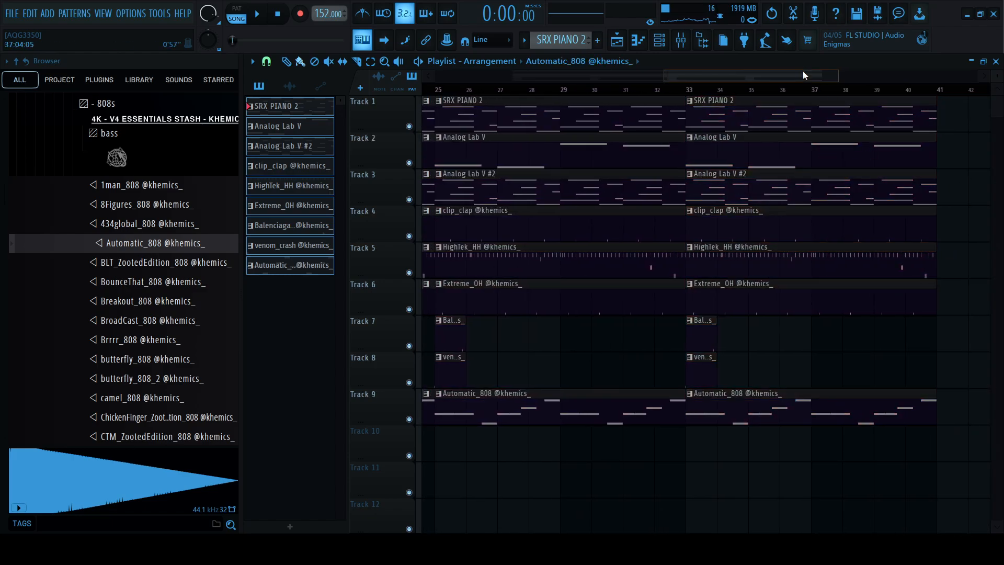
- Delete the piano, drum, crash and 808 clips from the first block at bar 9, keeping both Analog Lab V clips
{"action": "left_click_drag", "start_coordinate": [802, 71], "coordinate": [608, 168]}
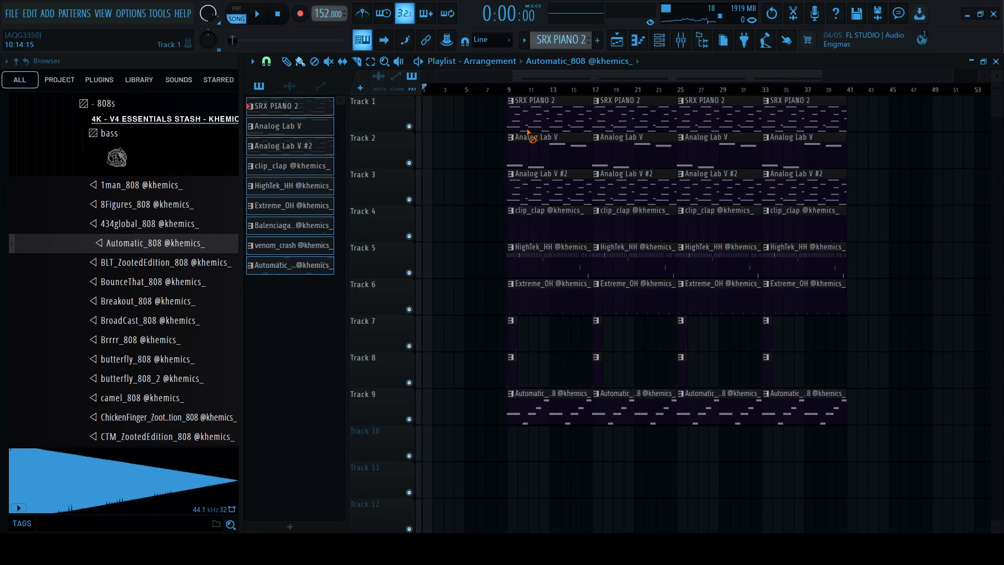
{"action": "right_click", "coordinate": [517, 219]}
{"action": "right_click", "coordinate": [515, 262]}
{"action": "right_click", "coordinate": [512, 298]}
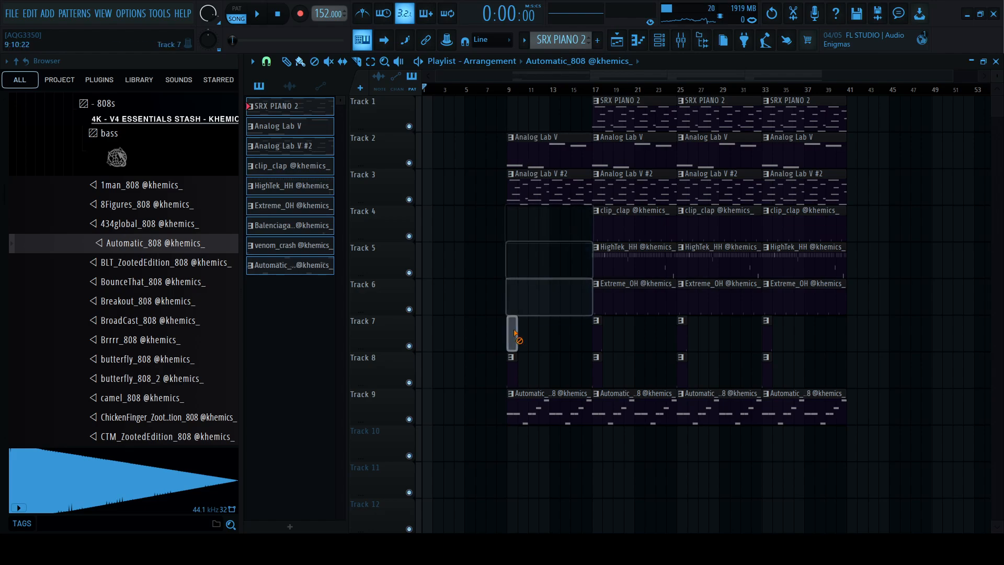
{"action": "right_click", "coordinate": [510, 334]}
{"action": "right_click", "coordinate": [511, 371]}
{"action": "right_click", "coordinate": [517, 405]}
- Place the rendered Pattern 1 audio clip on Track 11 at bar 1 and slice off its tail from bar 9
{"action": "left_click", "coordinate": [291, 86]}
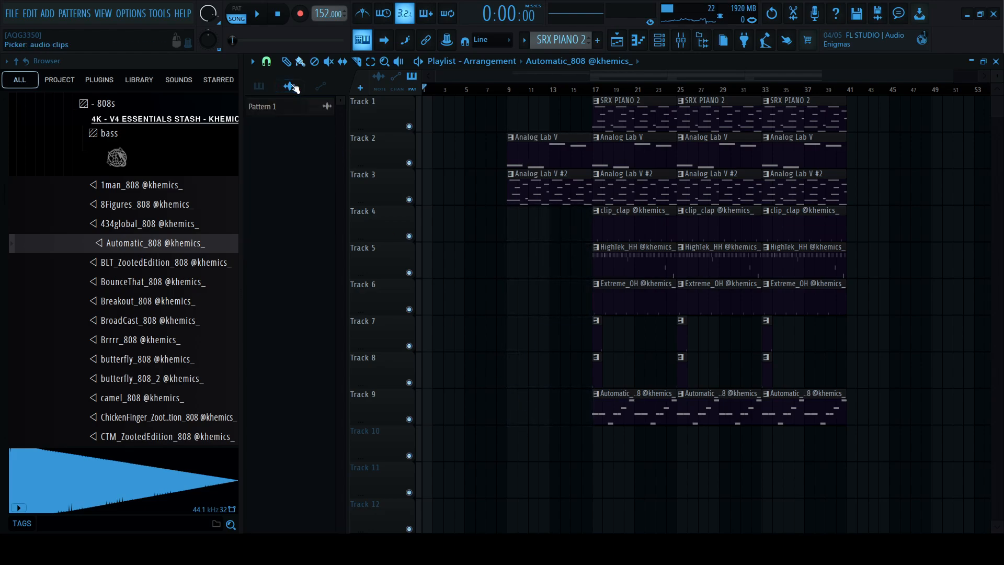
{"action": "left_click_drag", "start_coordinate": [285, 111], "coordinate": [449, 477]}
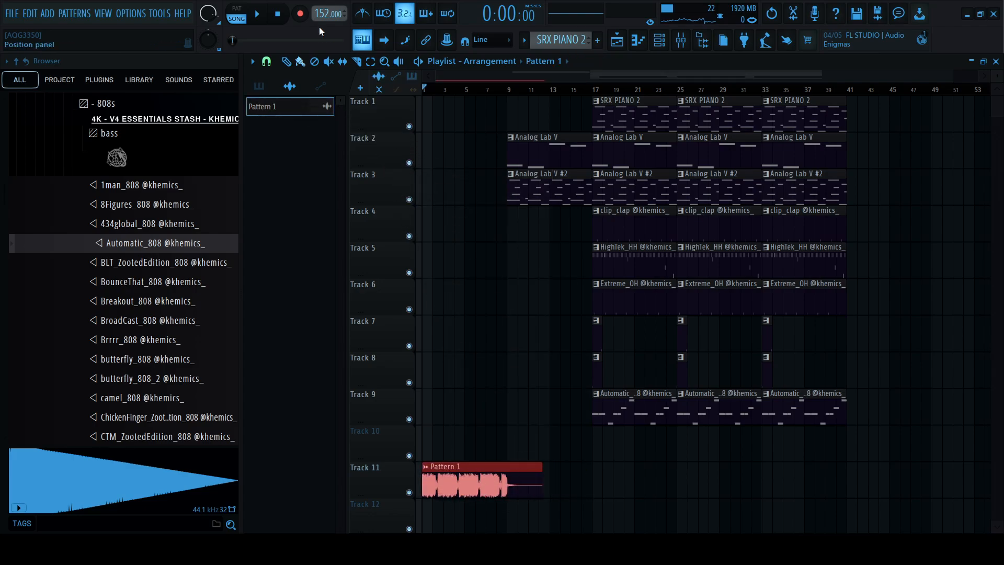
{"action": "double_click", "coordinate": [473, 474]}
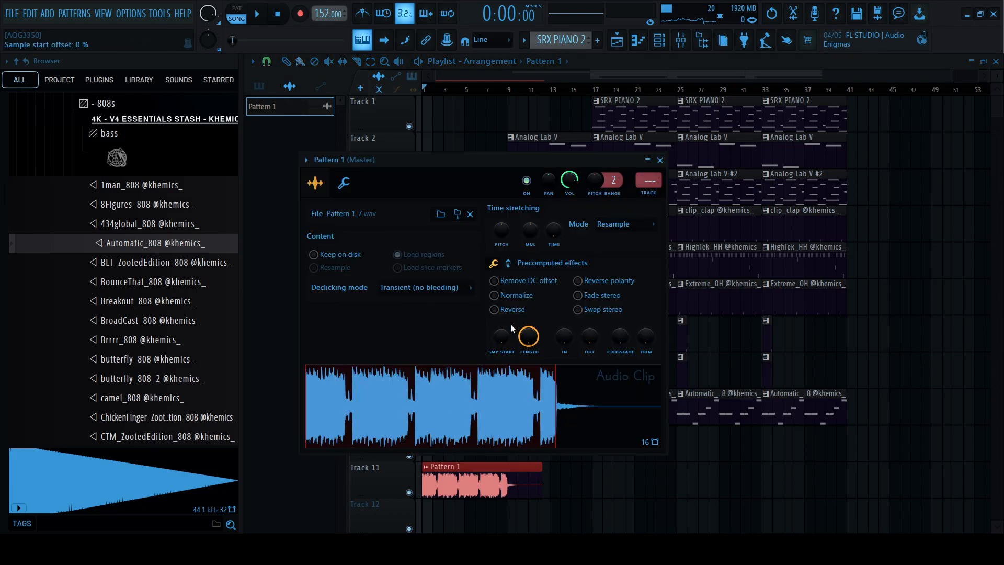
{"action": "left_click", "coordinate": [660, 160]}
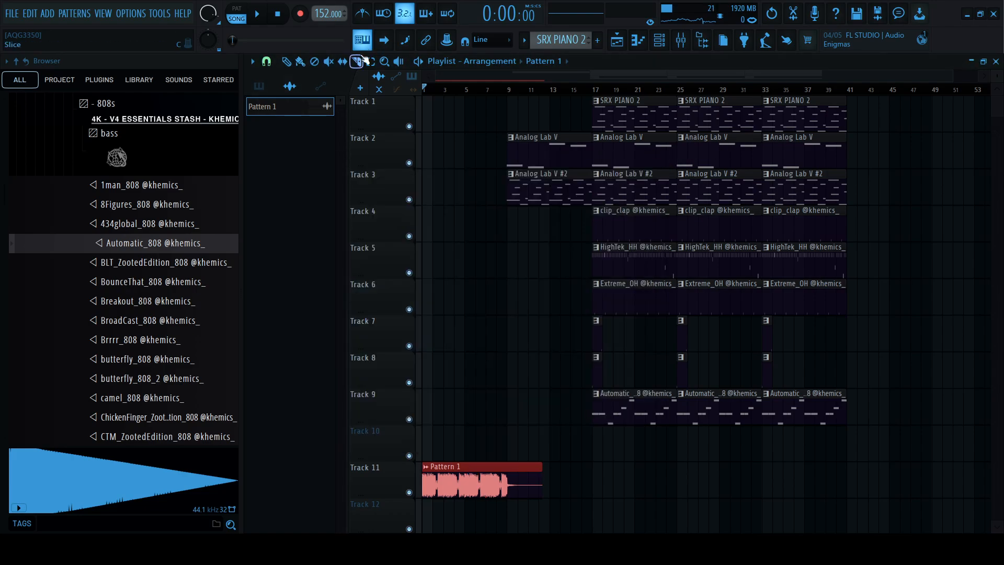
{"action": "left_click_drag", "start_coordinate": [513, 503], "coordinate": [513, 501]}
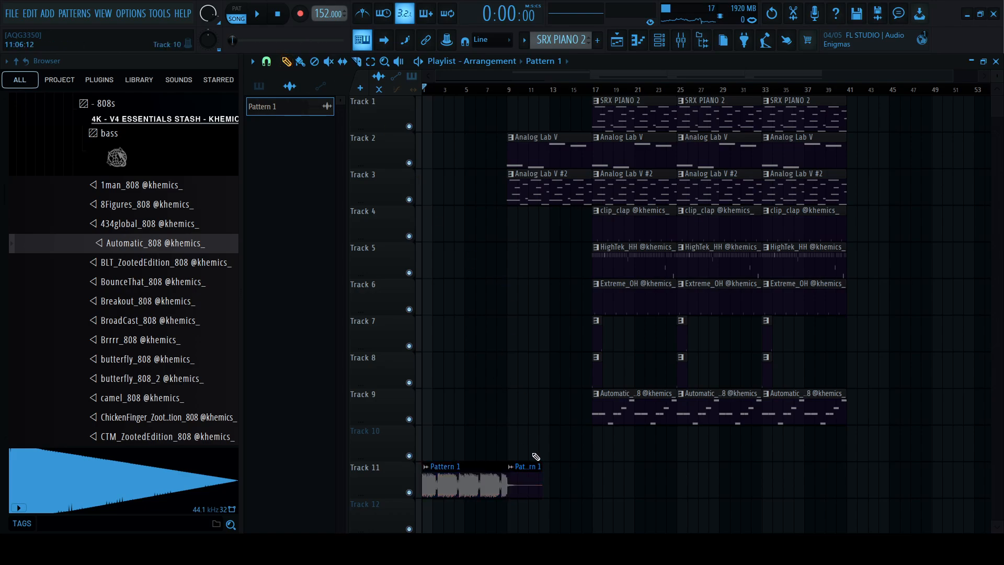
- Reverse the Pattern 1 audio clip and preview it
{"action": "double_click", "coordinate": [451, 478]}
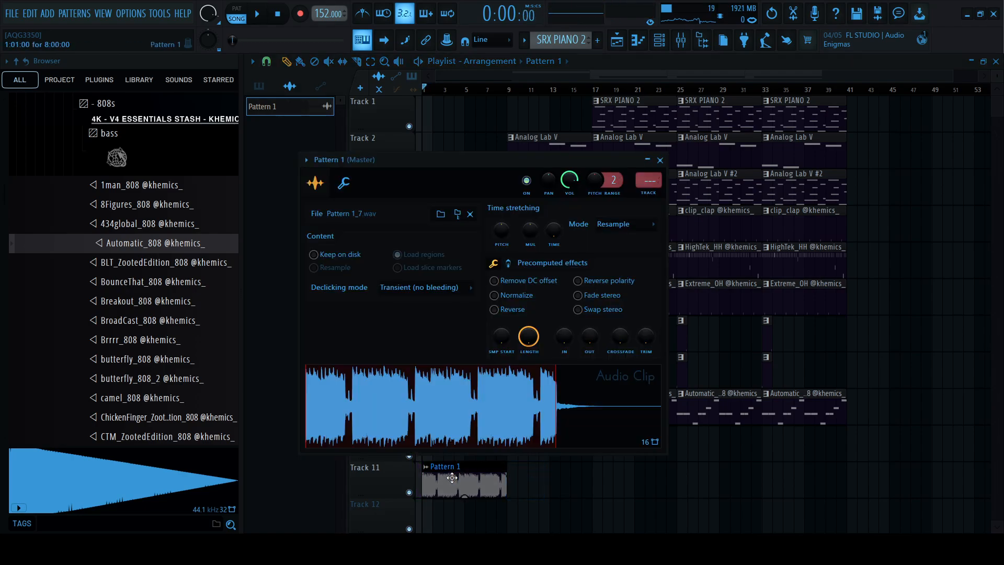
{"action": "left_click", "coordinate": [509, 315]}
{"action": "key", "text": "space"}
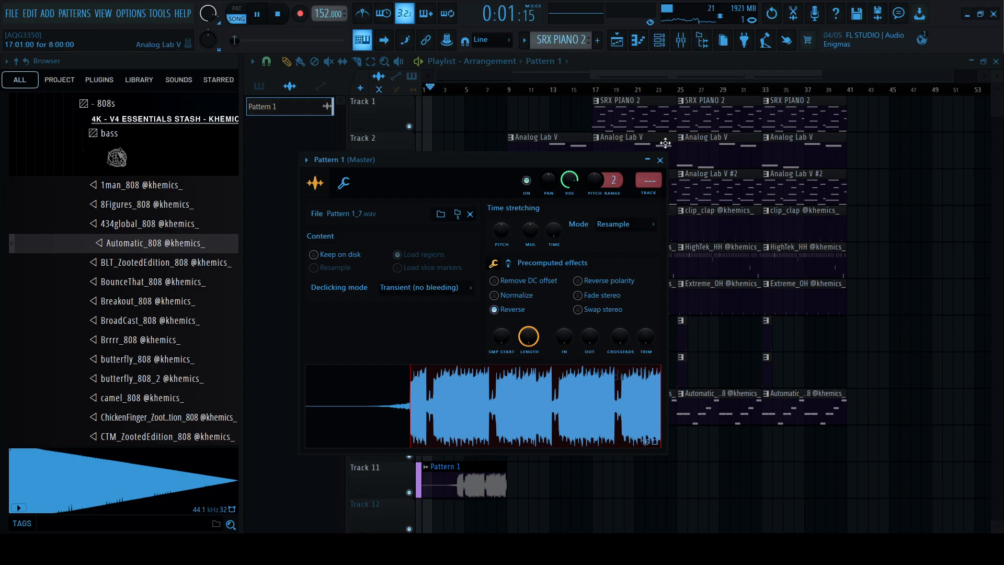
{"action": "left_click", "coordinate": [659, 161]}
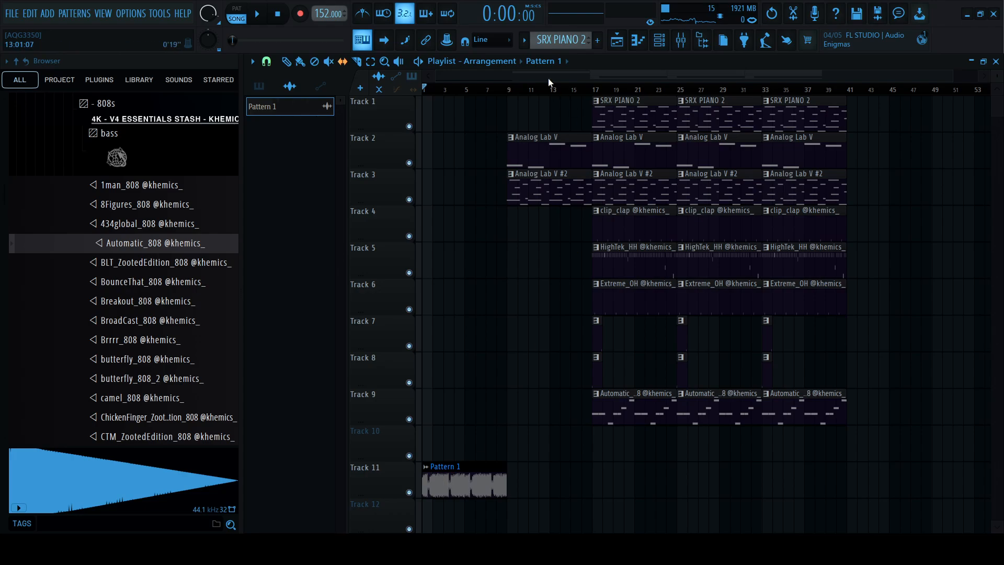
- Slip the reversed audio inside its clip so the waveform ends exactly at bar 9, and play it back
{"action": "left_click_drag", "start_coordinate": [508, 77], "coordinate": [522, 76]}
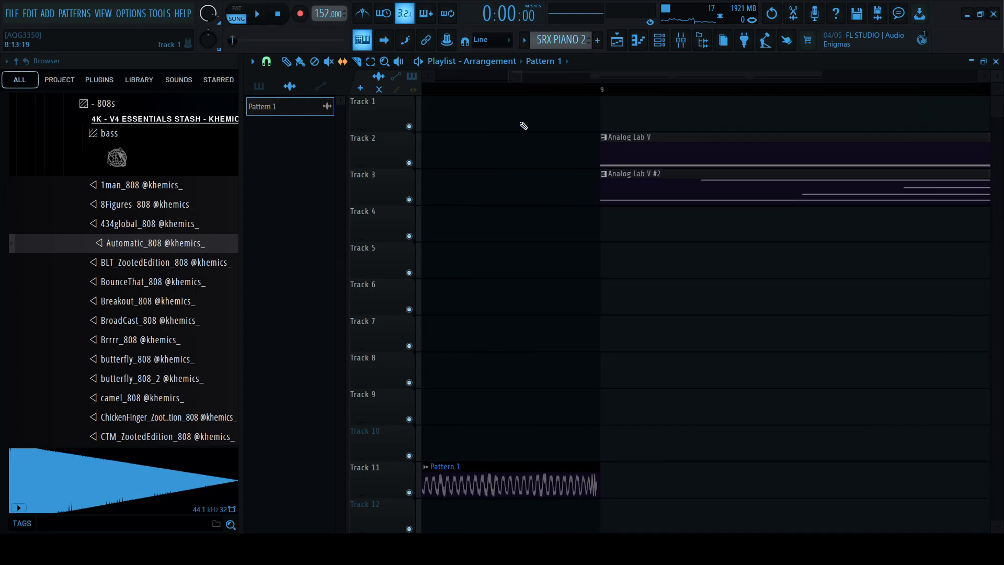
{"action": "left_click_drag", "start_coordinate": [561, 482], "coordinate": [564, 482]}
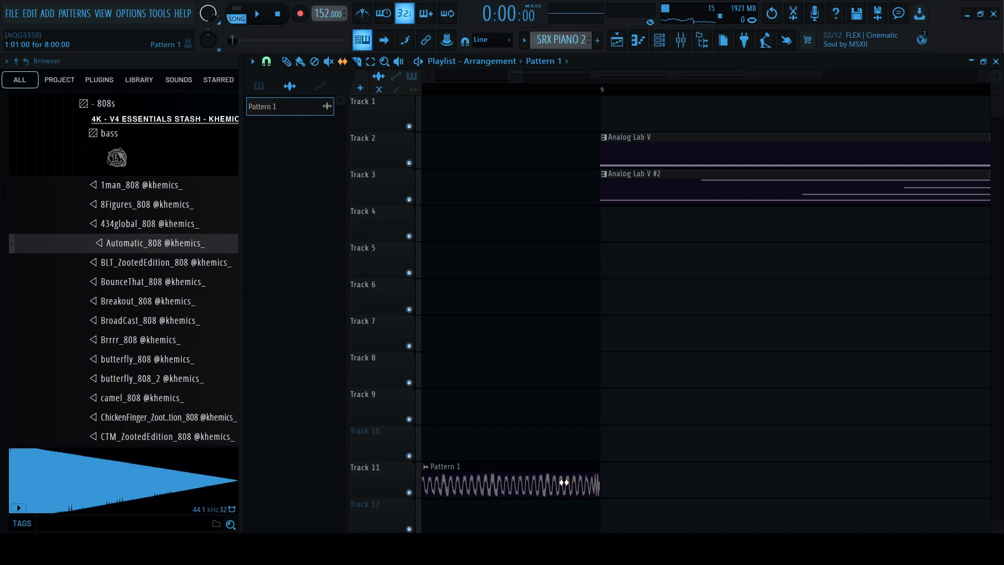
{"action": "key", "text": "space"}
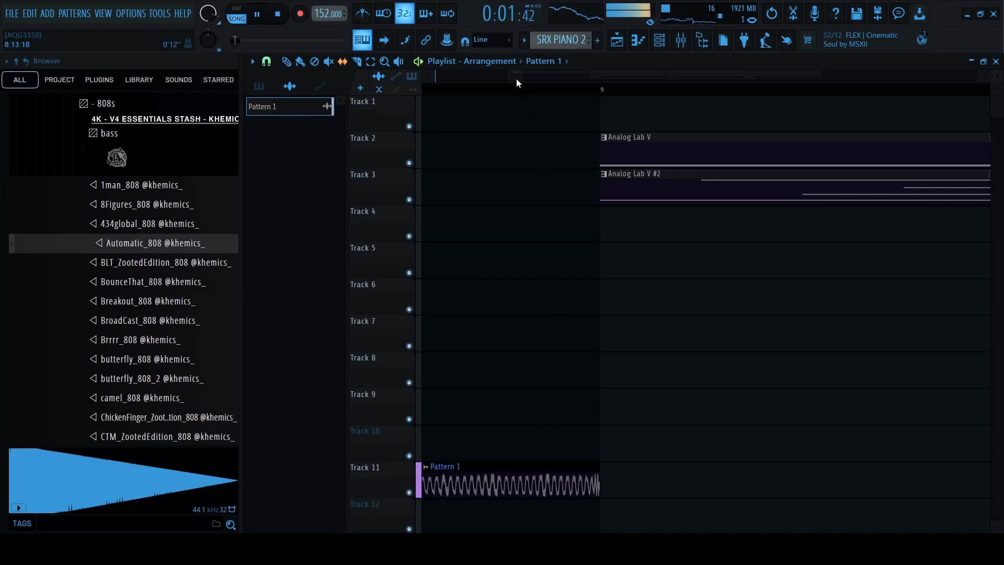
{"action": "left_click_drag", "start_coordinate": [508, 77], "coordinate": [193, 61]}
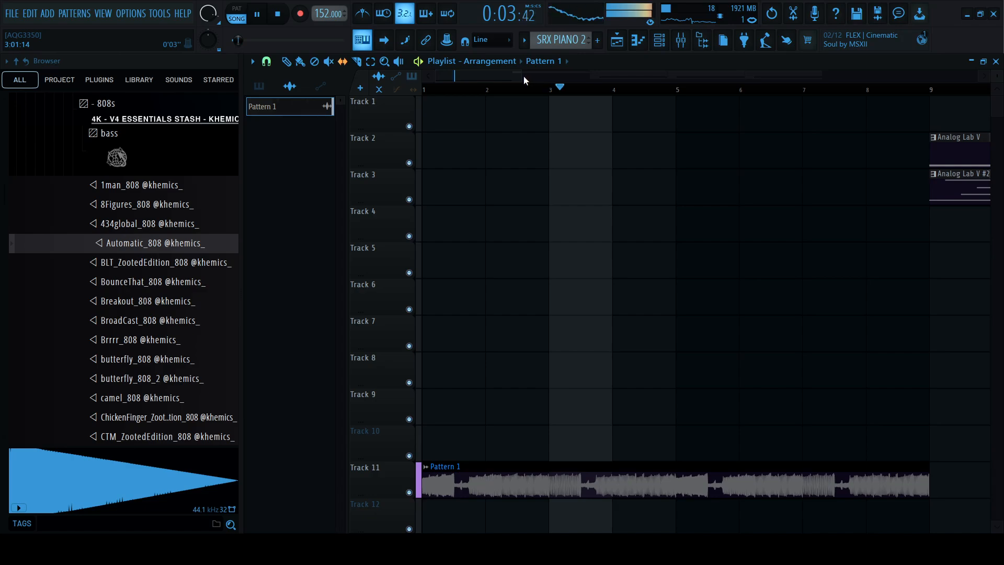
{"action": "left_click_drag", "start_coordinate": [521, 76], "coordinate": [938, 132]}
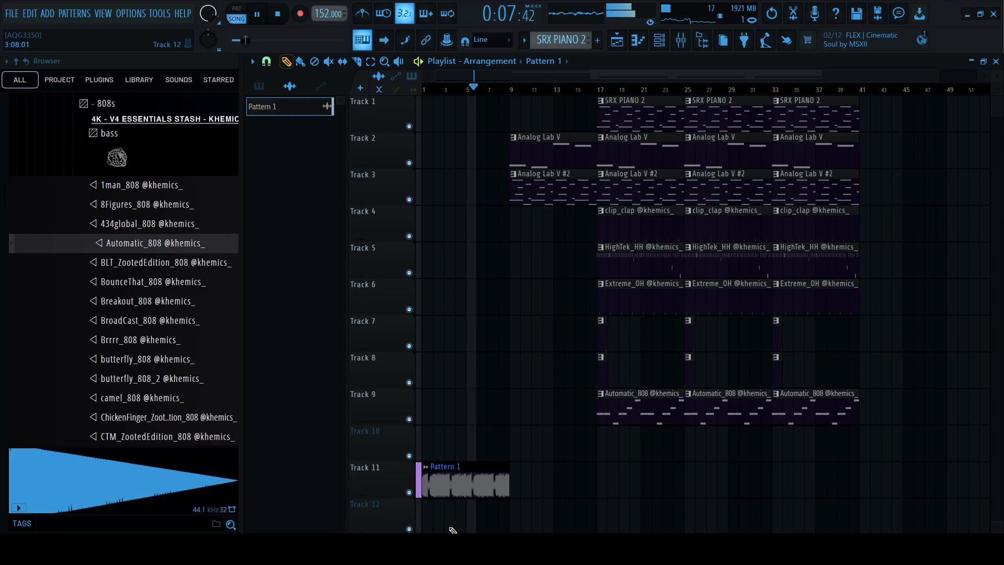
- Stop playback and route the Pattern 1 audio clip to mixer track 12
{"action": "double_click", "coordinate": [464, 486]}
{"action": "key", "text": "space"}
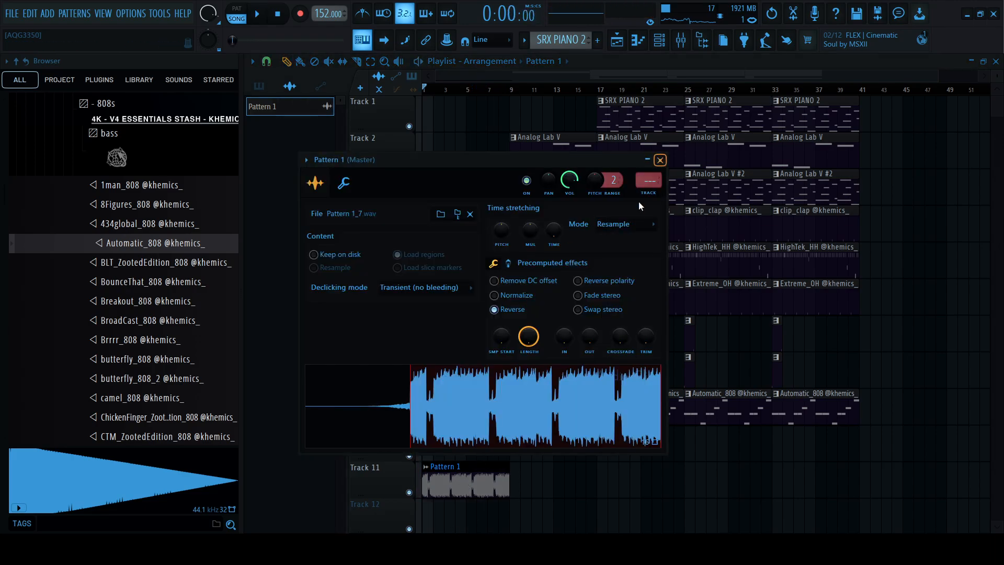
{"action": "left_click", "coordinate": [648, 181]}
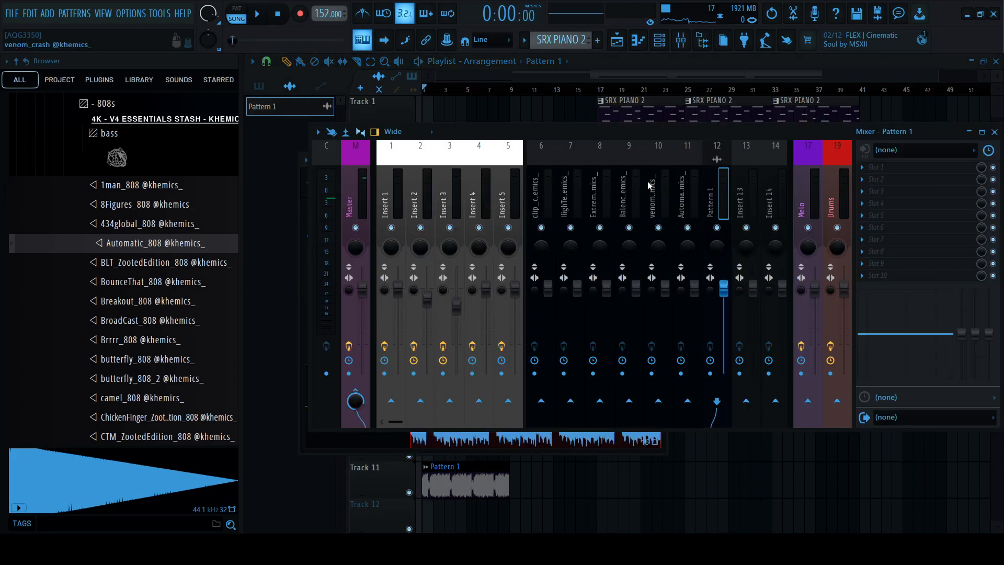
- Load Pro-Q 3 into effect slot 4 of the Pattern 1 mixer track with the Phone preset
{"action": "left_click", "coordinate": [895, 208]}
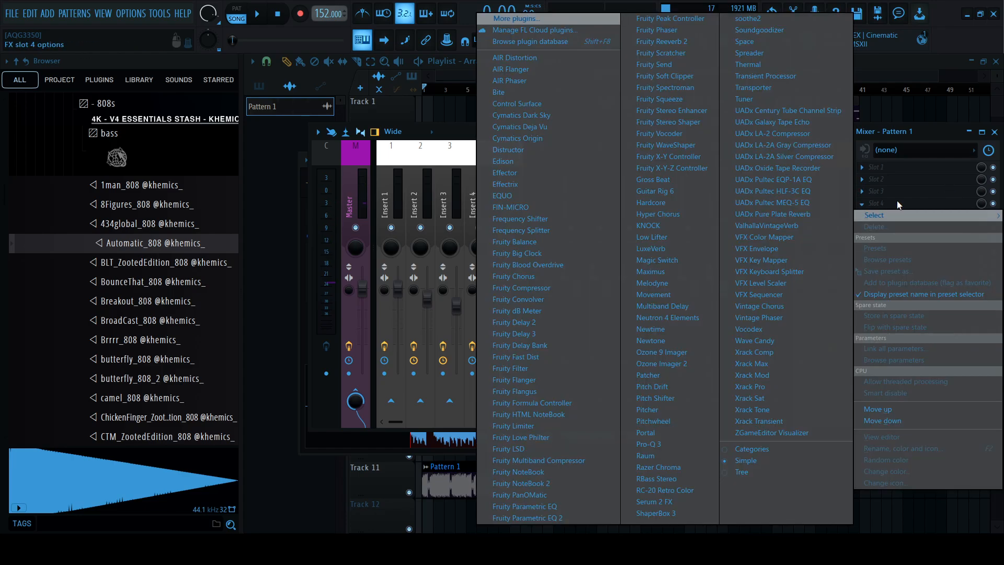
{"action": "left_click", "coordinate": [666, 443]}
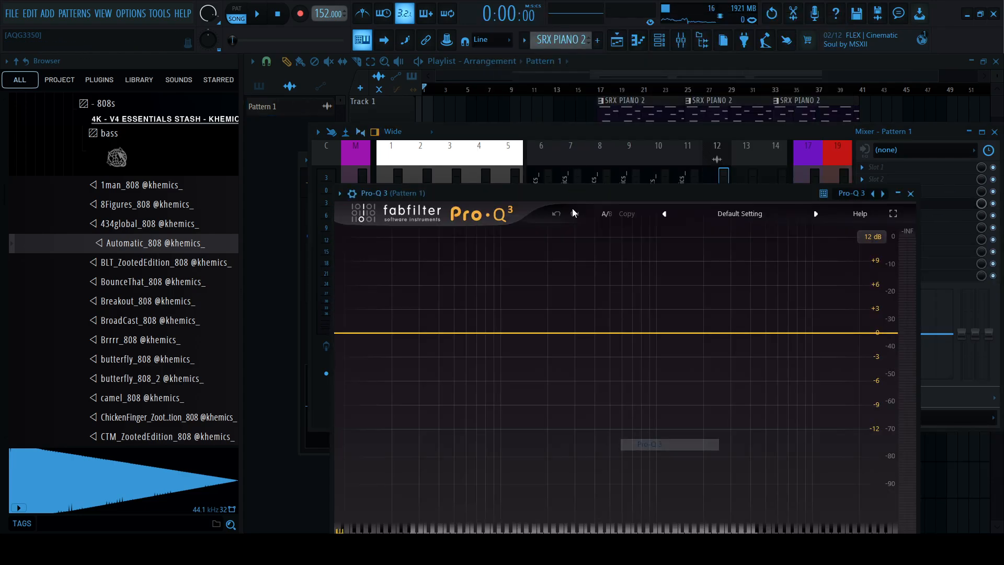
{"action": "left_click", "coordinate": [730, 207]}
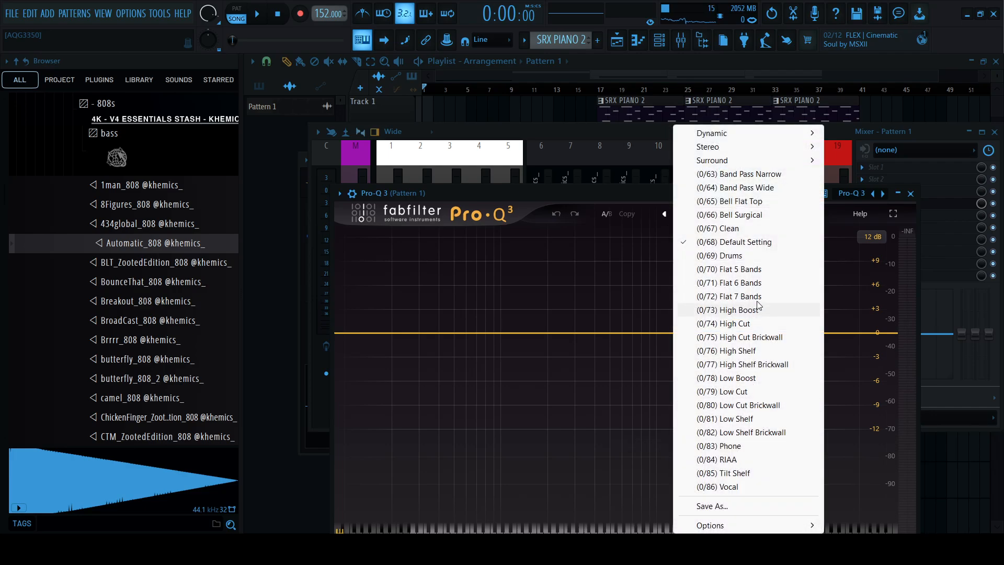
{"action": "left_click", "coordinate": [745, 445]}
- During playback, lower the EQ's two boosted bell bands to about -0.73 dB and shift the flat bell band slightly down in frequency
{"action": "key", "text": "space"}
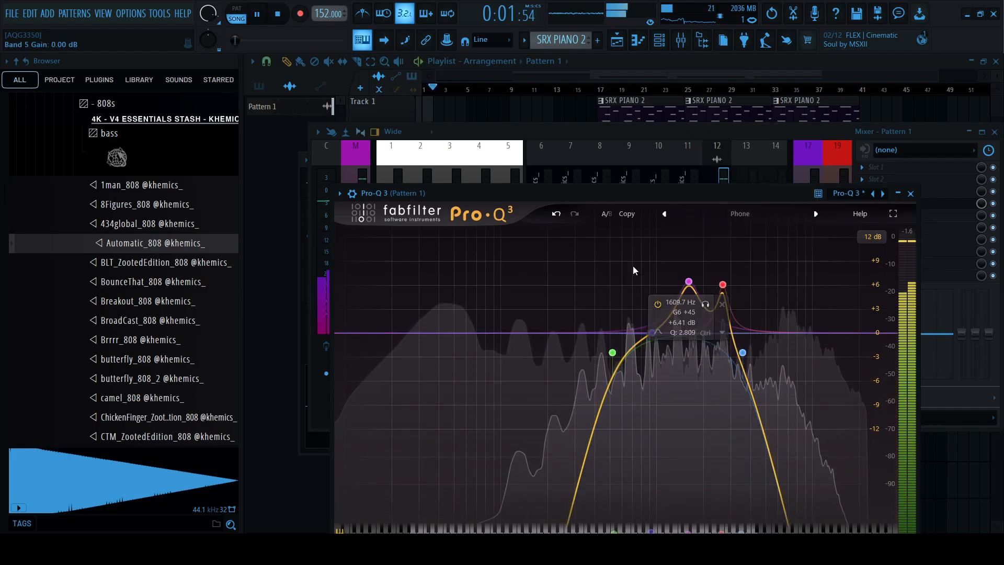
{"action": "left_click_drag", "start_coordinate": [594, 253], "coordinate": [786, 300]}
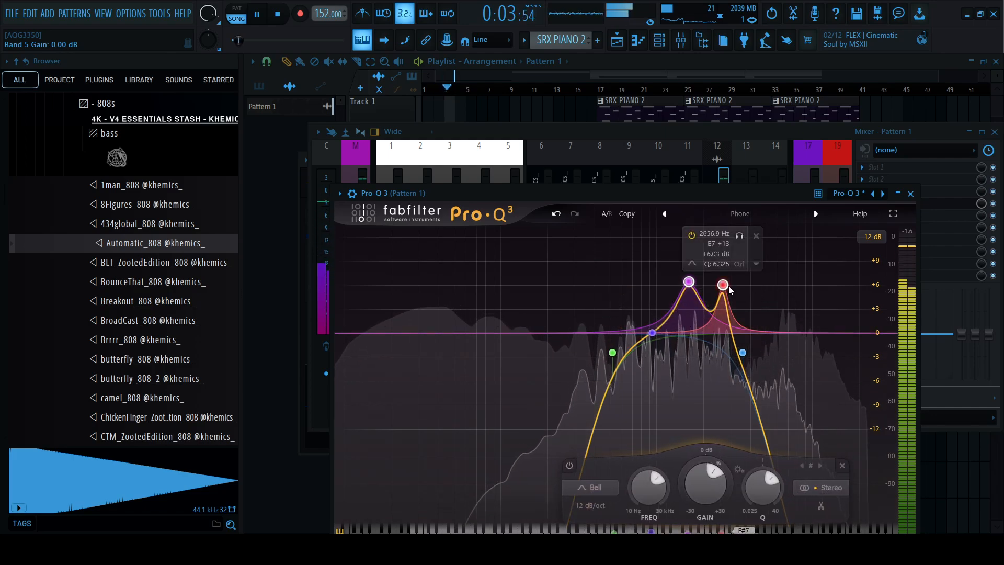
{"action": "left_click_drag", "start_coordinate": [724, 286], "coordinate": [720, 344]}
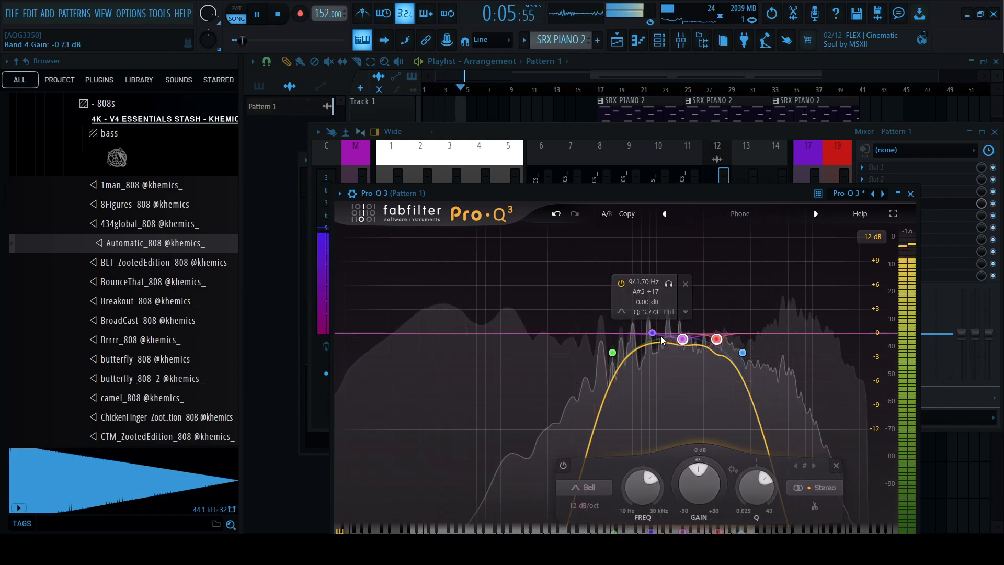
{"action": "left_click_drag", "start_coordinate": [653, 334], "coordinate": [646, 334]}
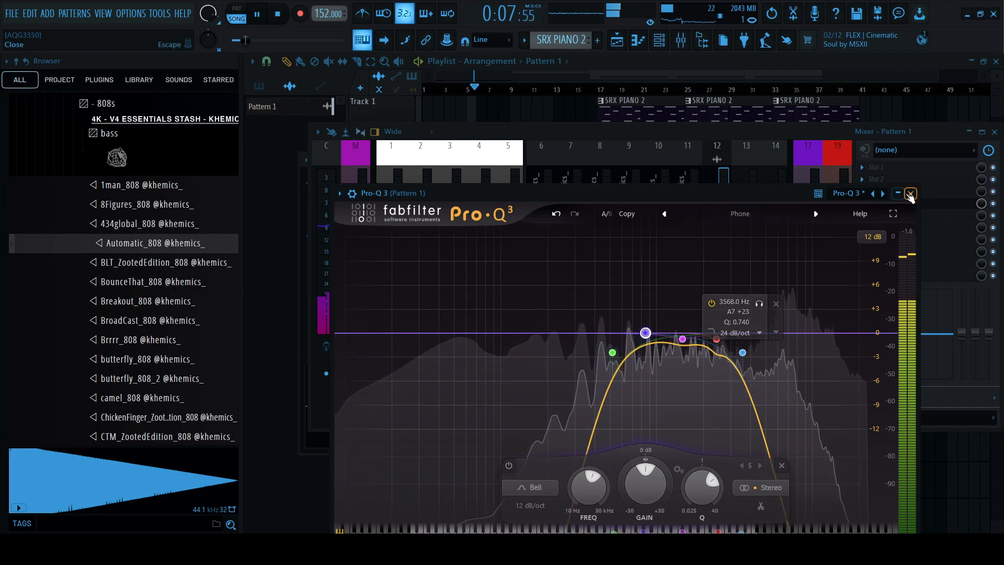
- Move the EQ's high cut to about 3884.5 Hz with a Q of about 0.688
{"action": "left_click", "coordinate": [742, 353]}
{"action": "mouse_move", "coordinate": [745, 361]}
{"action": "left_mouse_down"}
{"action": "mouse_move", "coordinate": [766, 381]}
{"action": "mouse_move", "coordinate": [748, 362]}
{"action": "left_mouse_up"}
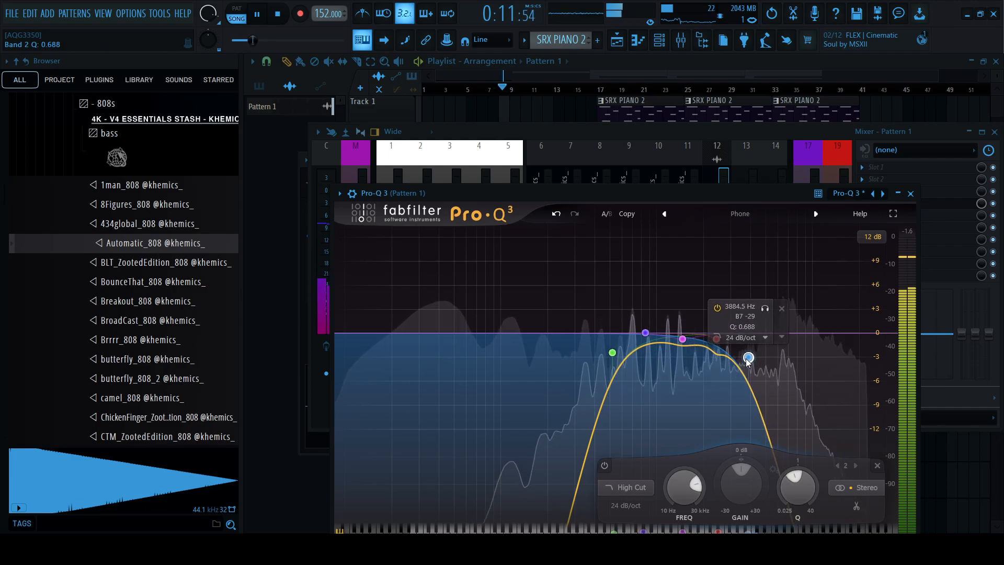
- Finish checking the EQ's low cut band, close the EQ and the mixer, and stop playback
{"action": "left_click", "coordinate": [612, 353]}
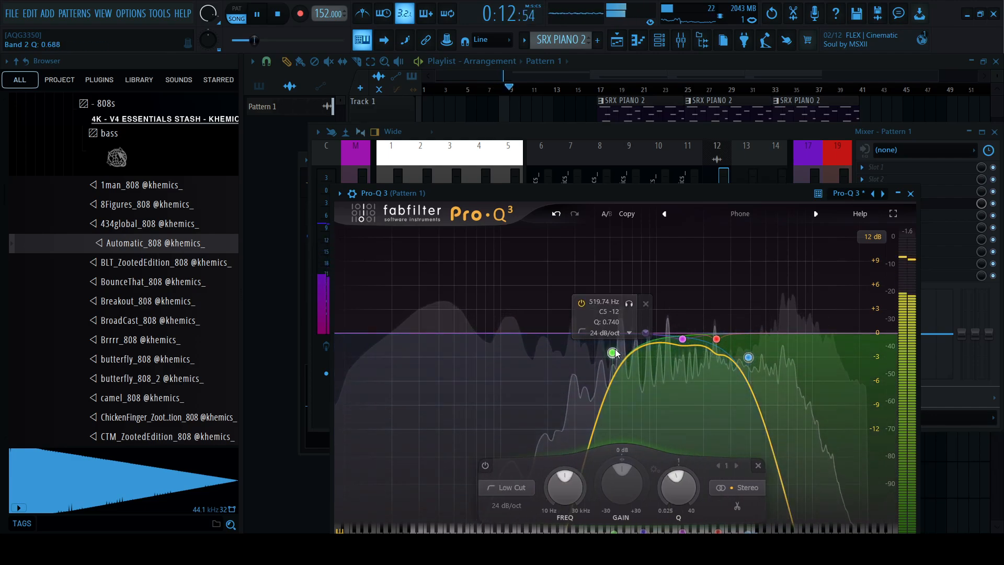
{"action": "left_click", "coordinate": [910, 194]}
{"action": "left_click", "coordinate": [749, 79]}
{"action": "key", "text": "space"}
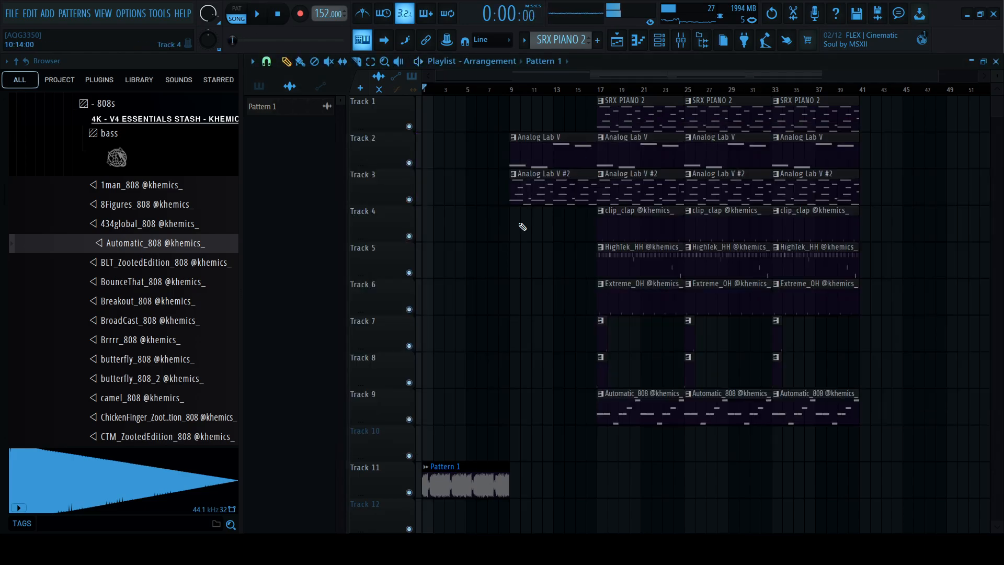
- Place the "YN - Killd that sht- Tag { CLA - Radio }" sample from the tags folder at bar 10 of Track 11 and start playback
{"action": "left_click_drag", "start_coordinate": [3, 352], "coordinate": [3, 439]}
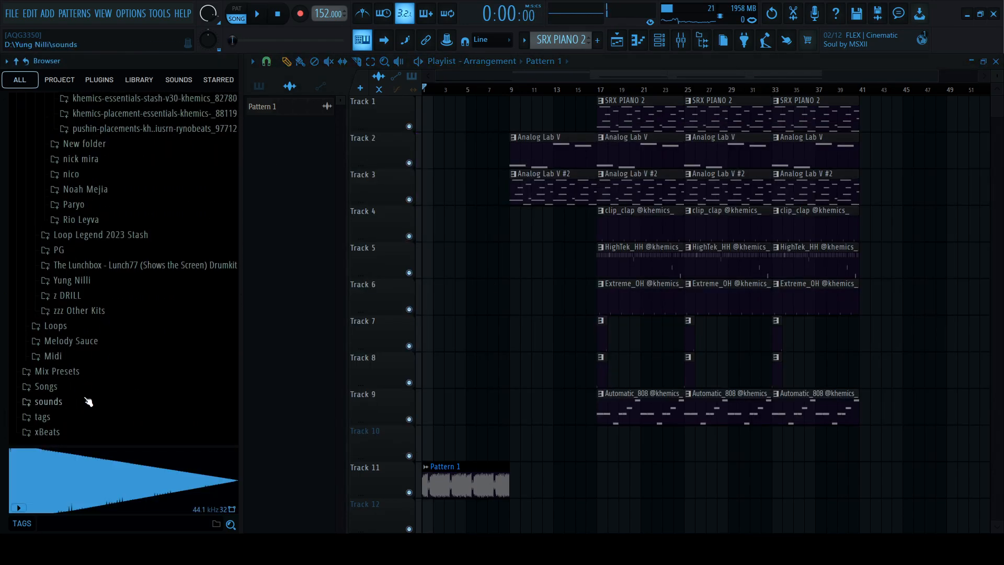
{"action": "left_click", "coordinate": [56, 424]}
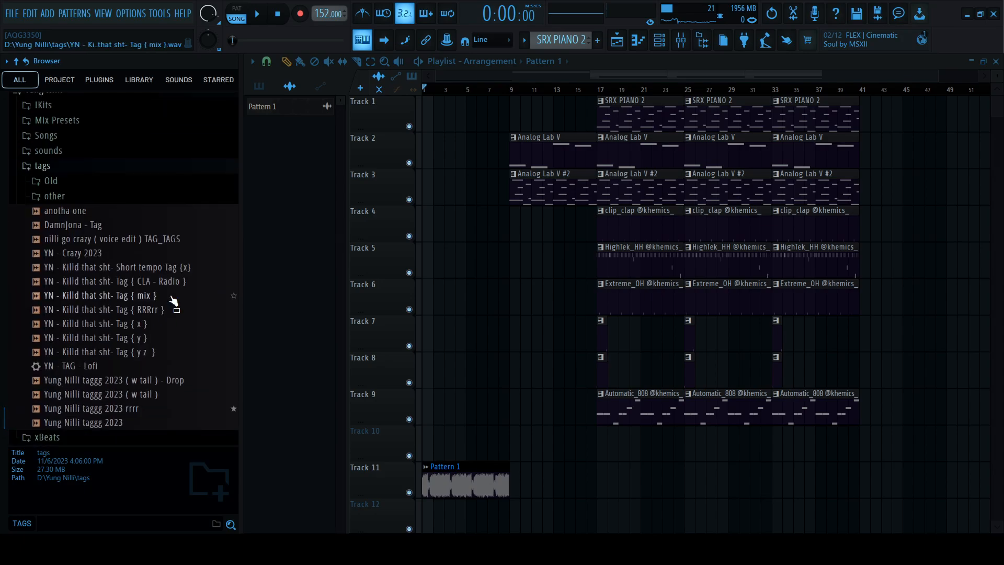
{"action": "left_click_drag", "start_coordinate": [165, 288], "coordinate": [530, 481]}
{"action": "key", "text": "space"}
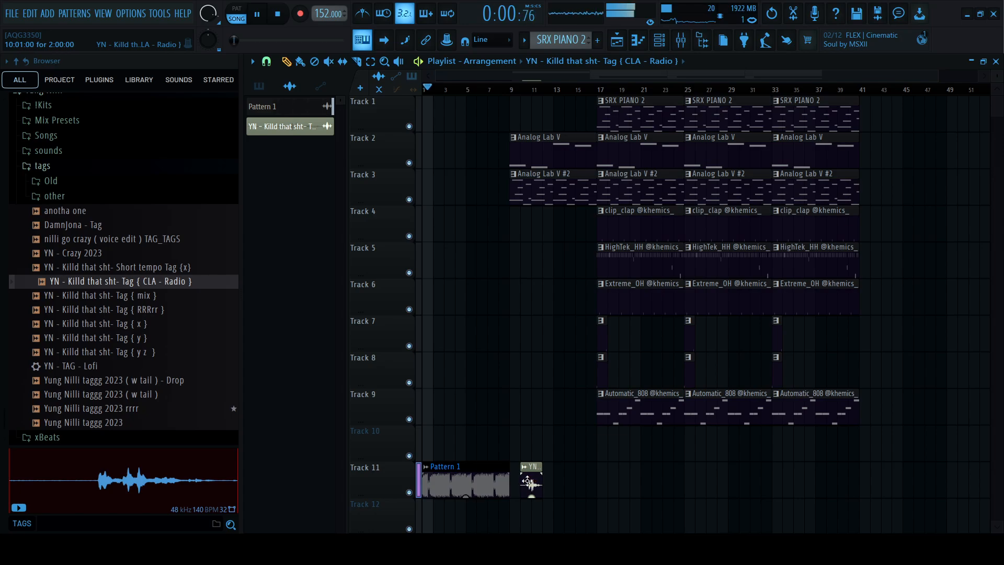
- Check the tag clip's channel settings and move the clip up to Track 10
{"action": "double_click", "coordinate": [542, 482]}
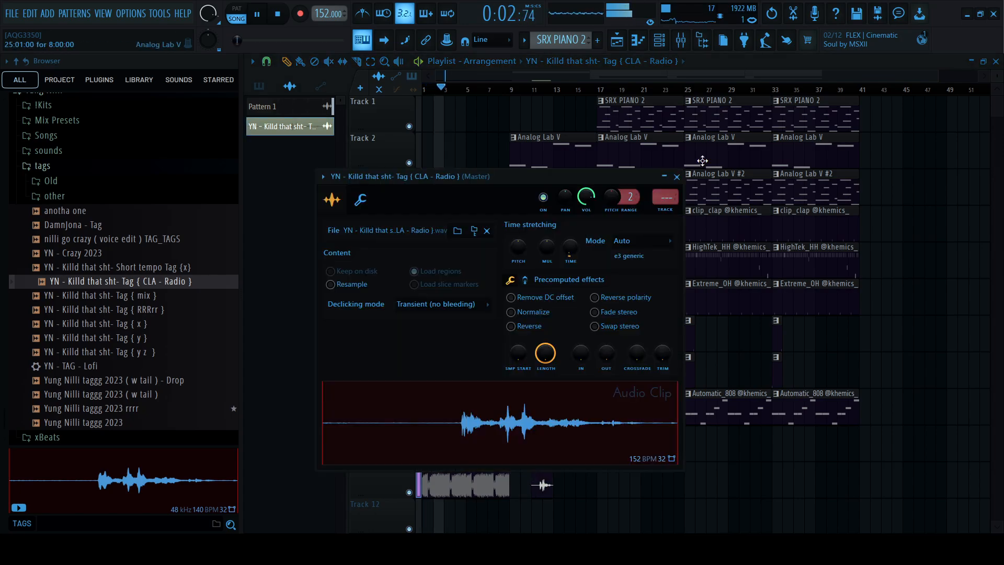
{"action": "left_click", "coordinate": [677, 177]}
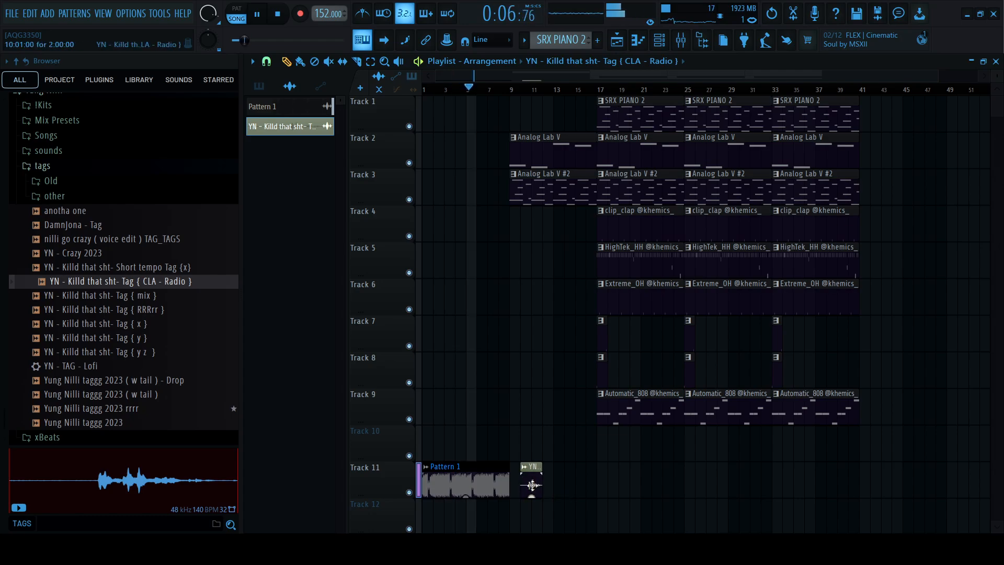
{"action": "left_click_drag", "start_coordinate": [532, 454], "coordinate": [531, 442]}
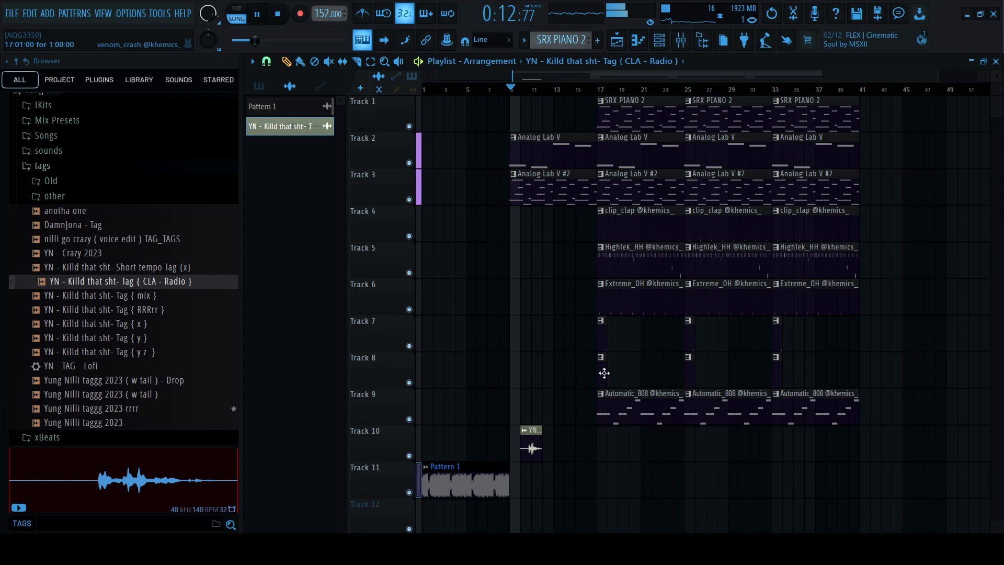
- Delete the Extreme_OH clip and the venom_crash clip that start at bar 17
{"action": "right_click", "coordinate": [631, 303]}
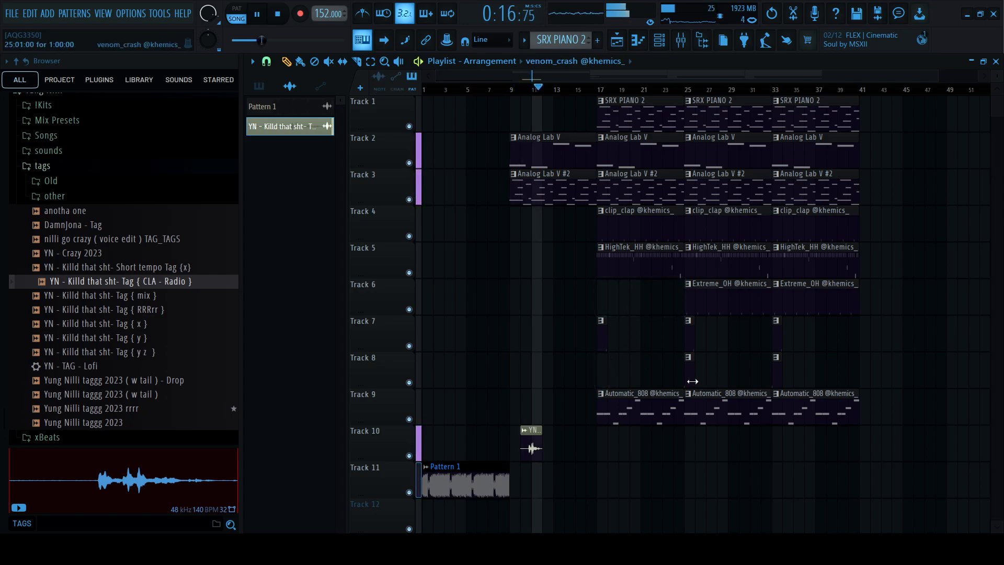
{"action": "left_click", "coordinate": [600, 376]}
{"action": "right_click", "coordinate": [602, 370]}
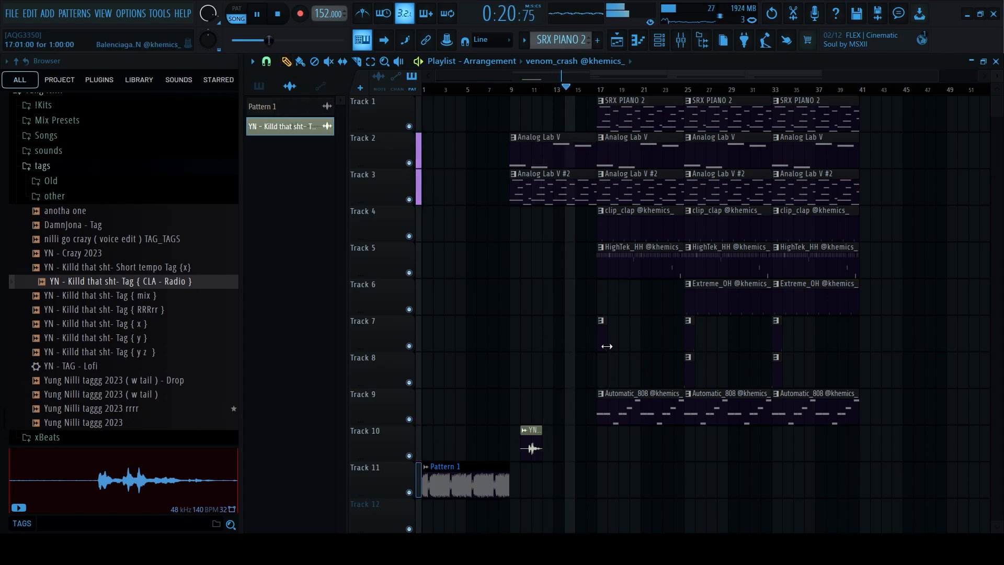
- Add a second Balenciaga_SN clip at bar 21 of Track 7, removing the trial copy at bar 19
{"action": "left_click", "coordinate": [622, 343]}
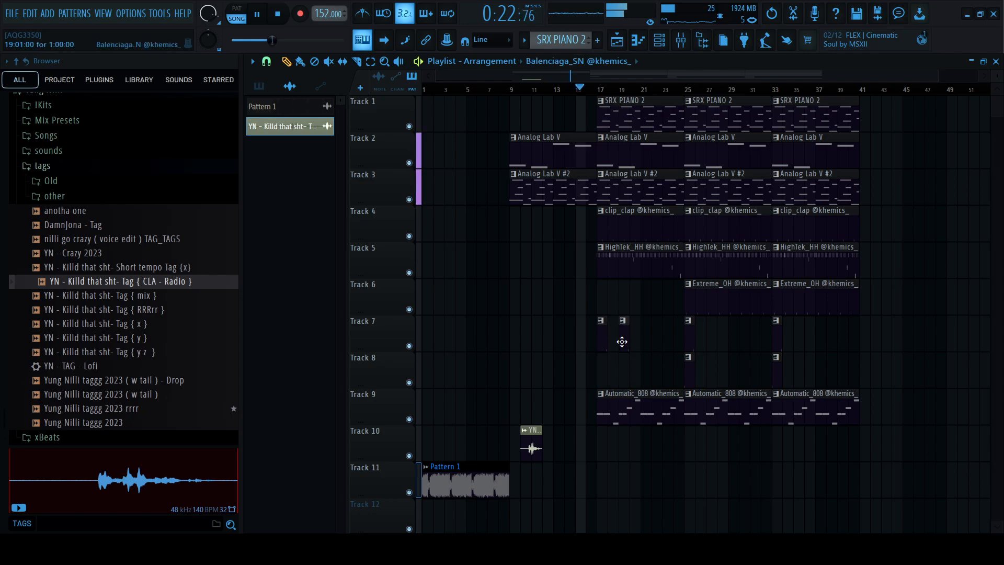
{"action": "left_click", "coordinate": [656, 345]}
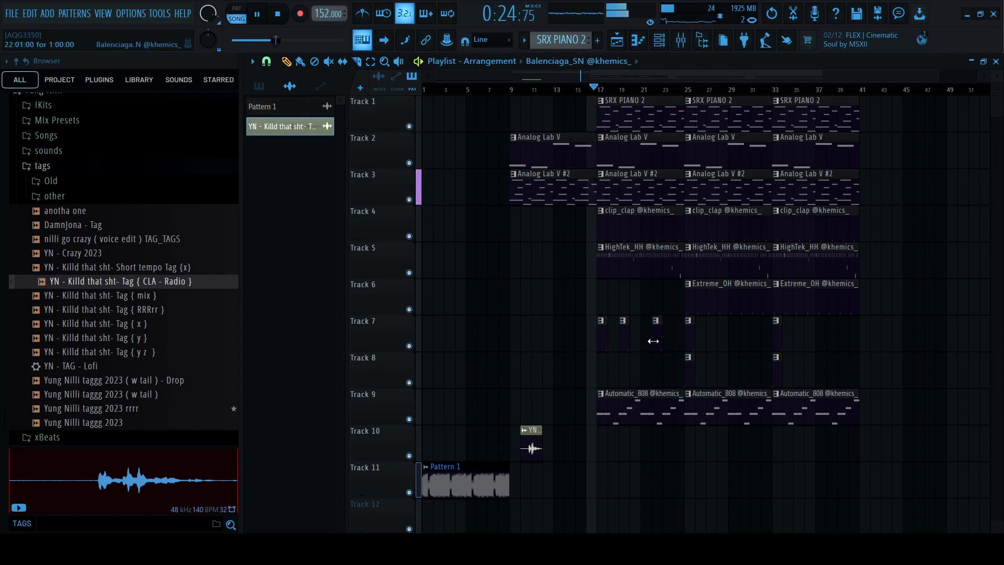
{"action": "right_click", "coordinate": [626, 341]}
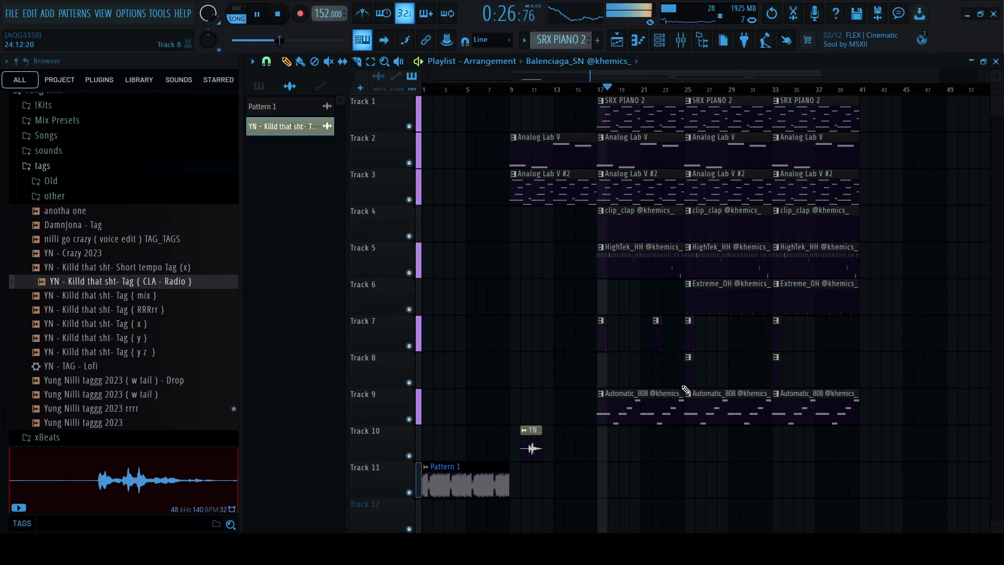
{"action": "left_click", "coordinate": [650, 340]}
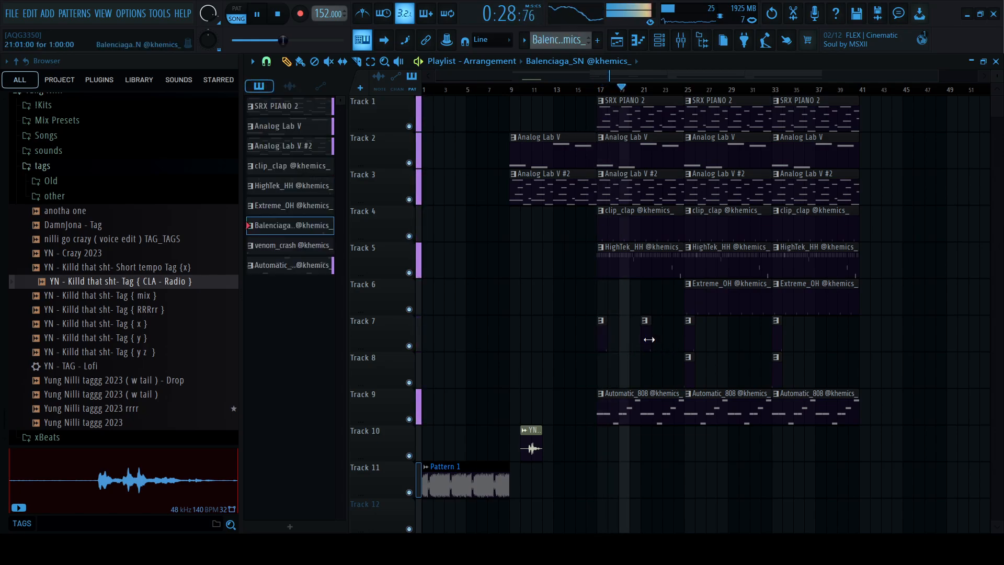
- Lay out Balenciaga_SN clips at bars 29 and 37 of Track 7, removing the ones at bars 27, 31 and 33
{"action": "left_click", "coordinate": [708, 342]}
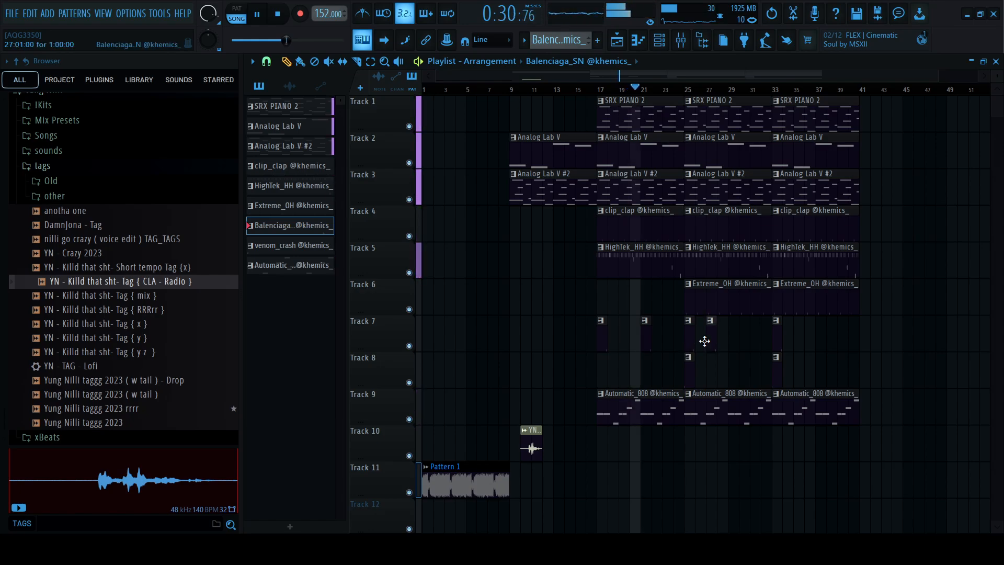
{"action": "left_click", "coordinate": [731, 342]}
{"action": "left_click", "coordinate": [753, 341]}
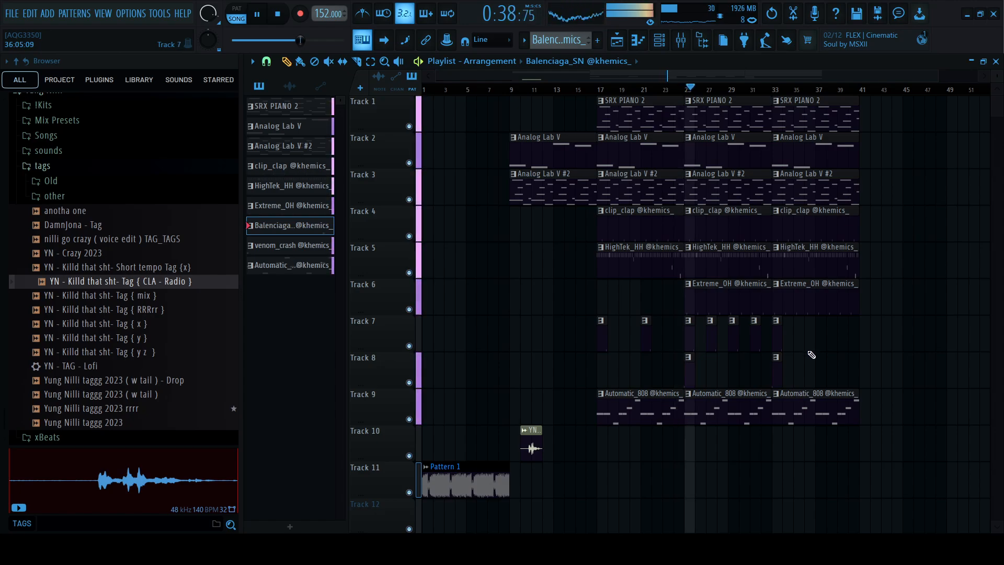
{"action": "right_click", "coordinate": [713, 346]}
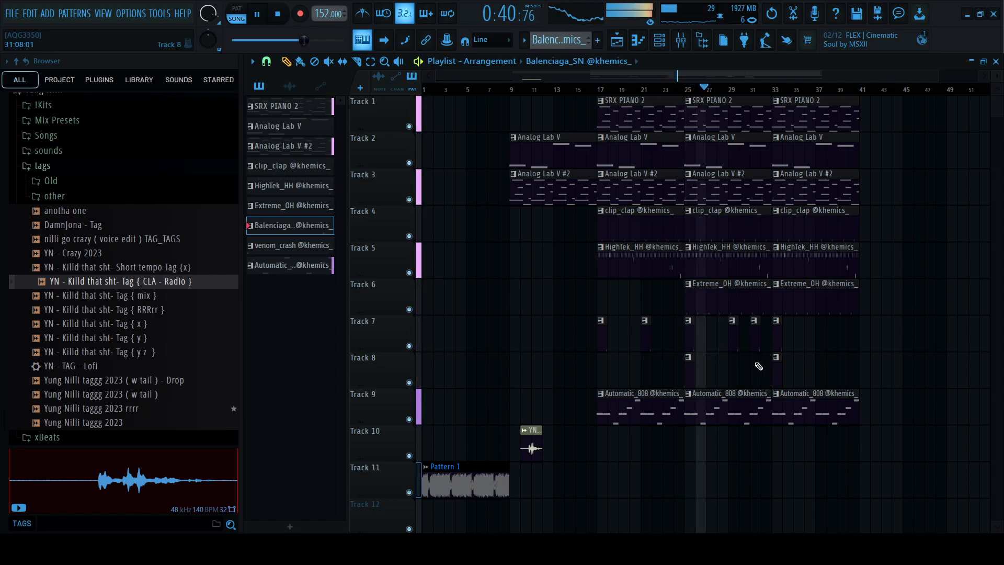
{"action": "right_click", "coordinate": [755, 348]}
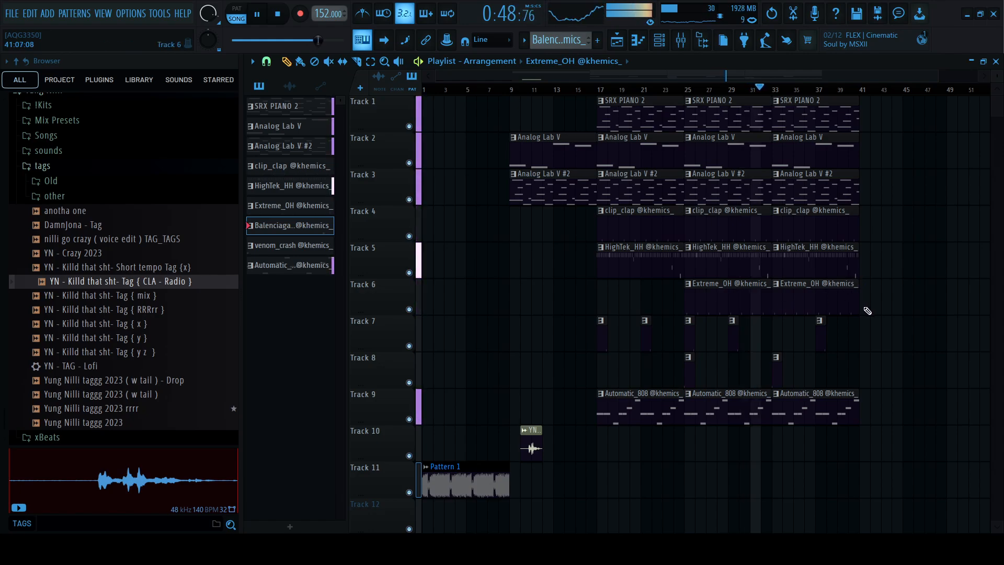
- Shorten the last HighTek_HH and Extreme_OH clips together so they end at bar 40
{"action": "left_click_drag", "start_coordinate": [866, 310], "coordinate": [850, 267]}
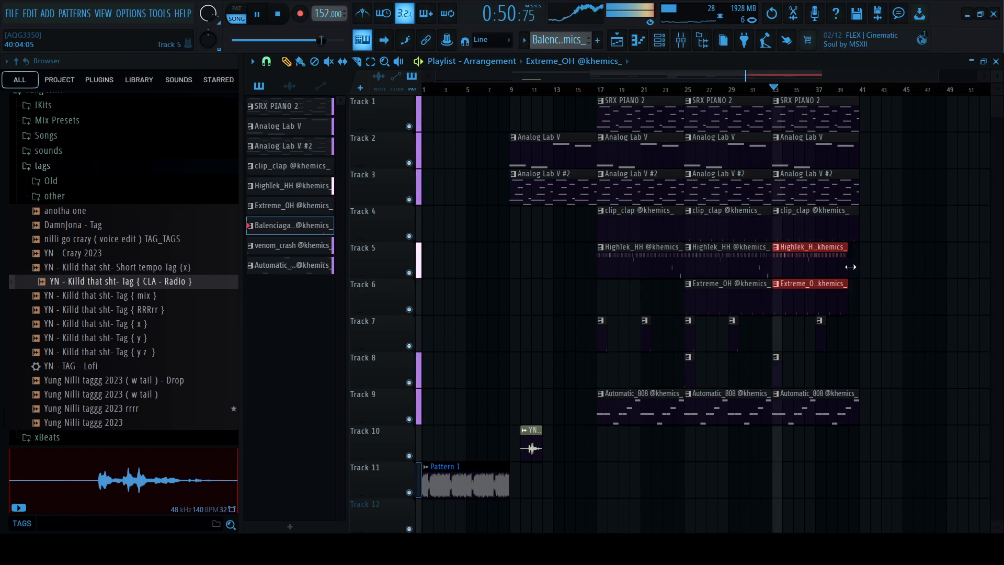
{"action": "left_click_drag", "start_coordinate": [876, 204], "coordinate": [866, 171]}
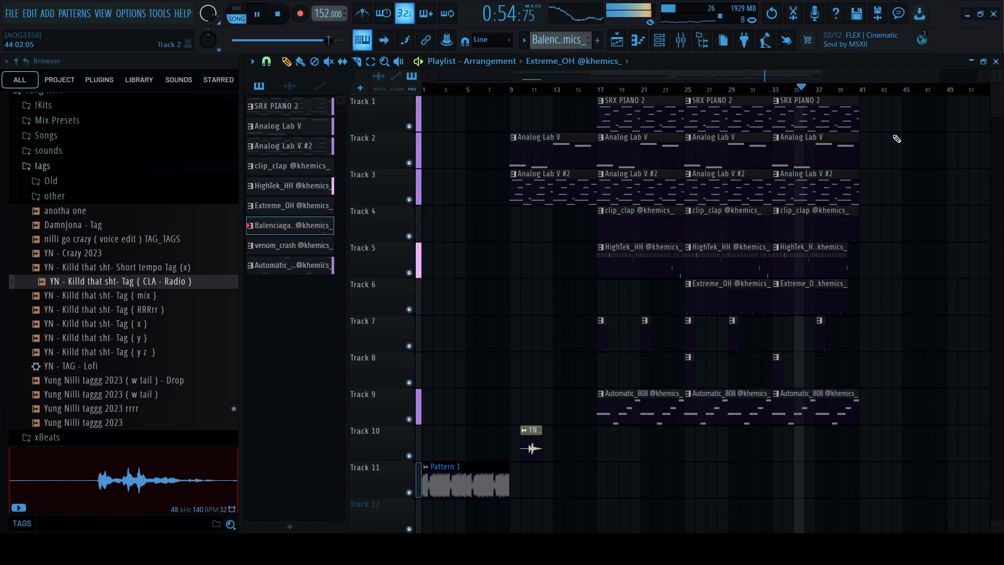
- Duplicate the last SRX PIANO 2, Analog Lab V and Automatic_808 clips so the copies start at bar 41
{"action": "left_click_drag", "start_coordinate": [884, 126], "coordinate": [848, 112]}
{"action": "left_click", "coordinate": [884, 167], "text": "ctrl"}
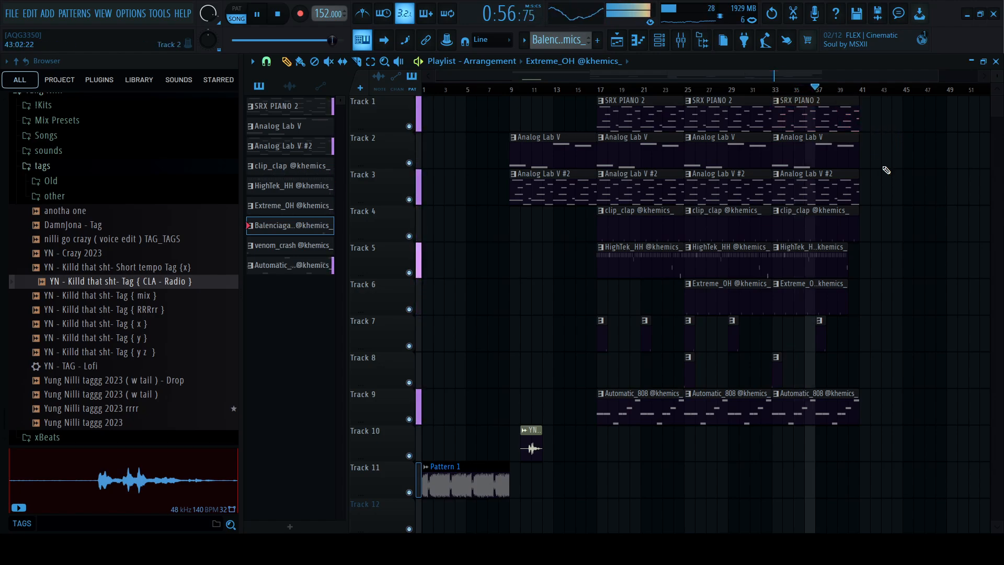
{"action": "left_click_drag", "start_coordinate": [884, 167], "coordinate": [774, 98]}
{"action": "key", "text": "ctrl+b"}
{"action": "left_click", "coordinate": [874, 231], "text": "ctrl"}
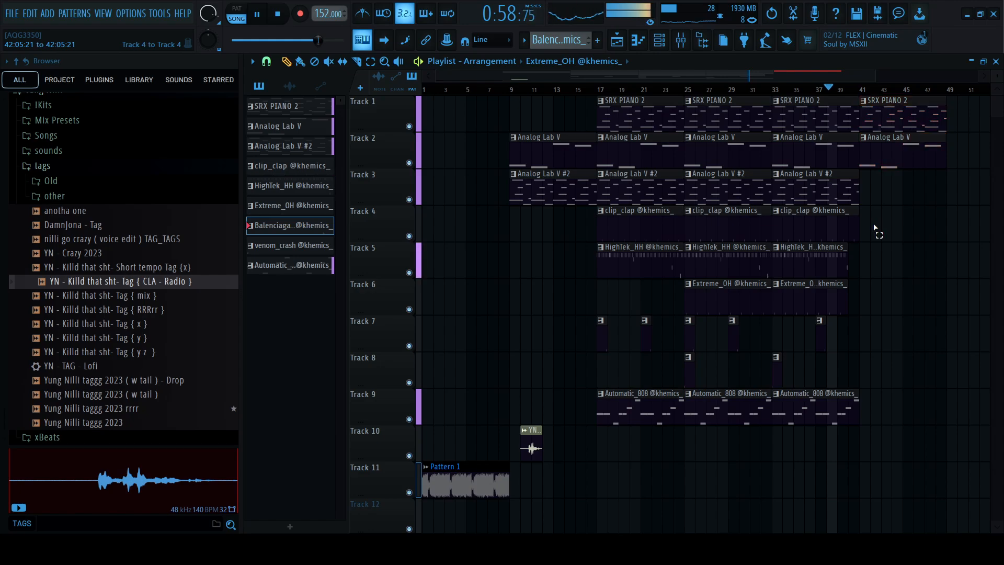
{"action": "left_click_drag", "start_coordinate": [872, 406], "coordinate": [847, 391]}
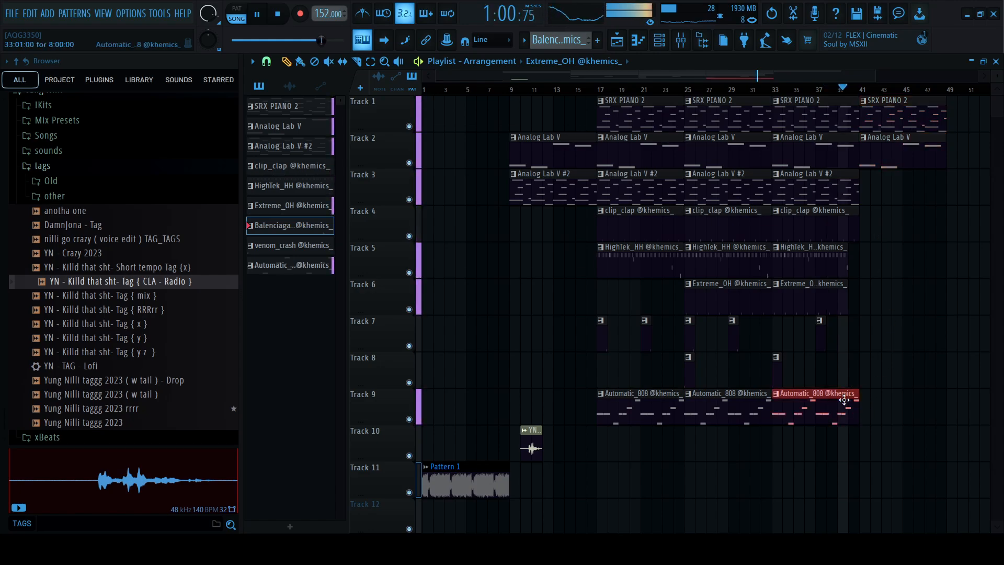
{"action": "key", "text": "ctrl+b"}
{"action": "left_click", "coordinate": [880, 454], "text": "ctrl"}
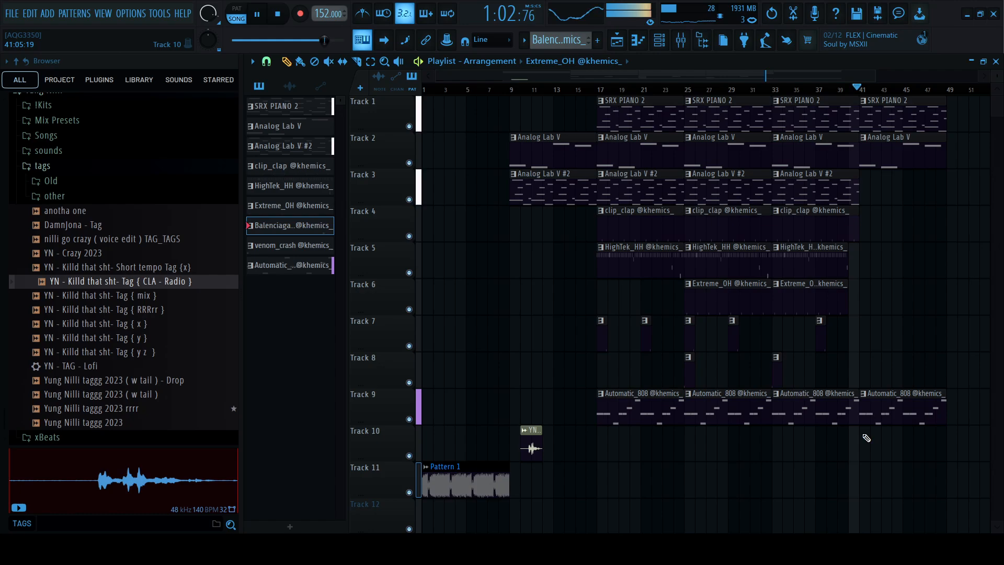
- Duplicate the whole section from bar 9 to bar 49 on Tracks 1 to 10 twice, end to end, and clear the selection
{"action": "scroll", "coordinate": [998, 78], "scroll_direction": "down", "scroll_amount": 2}
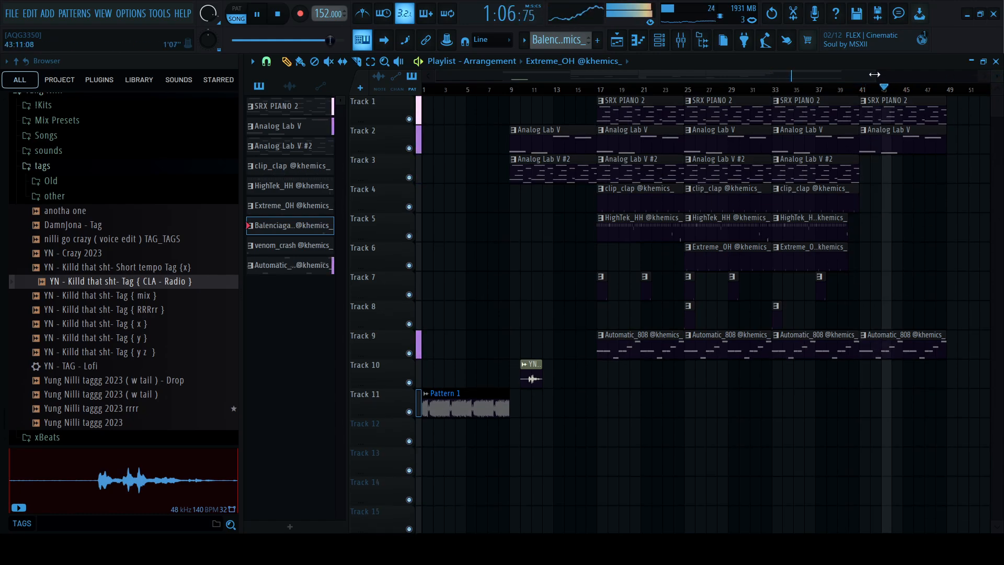
{"action": "scroll", "coordinate": [884, 84], "scroll_direction": "down", "scroll_amount": 1}
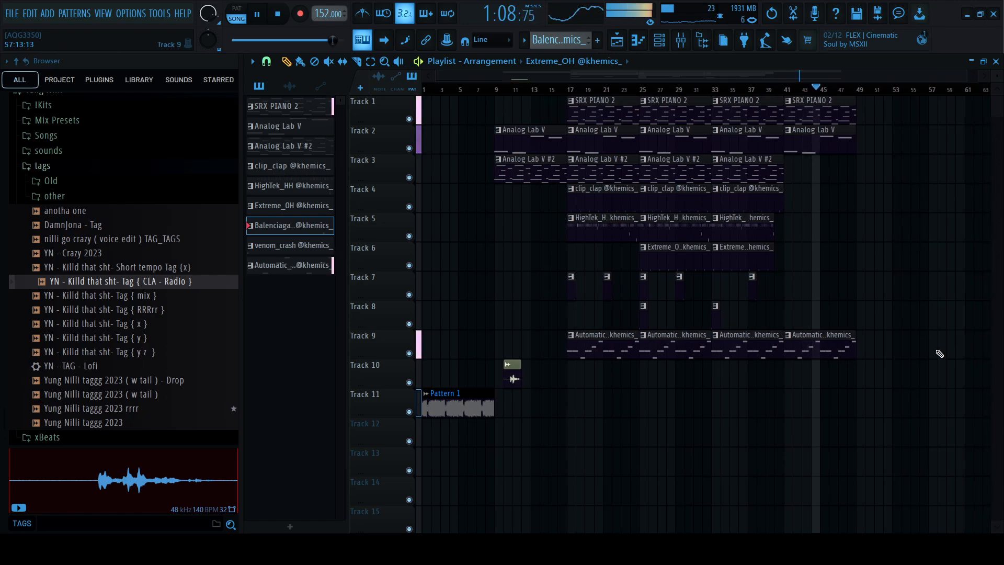
{"action": "left_click_drag", "start_coordinate": [944, 417], "coordinate": [503, 96]}
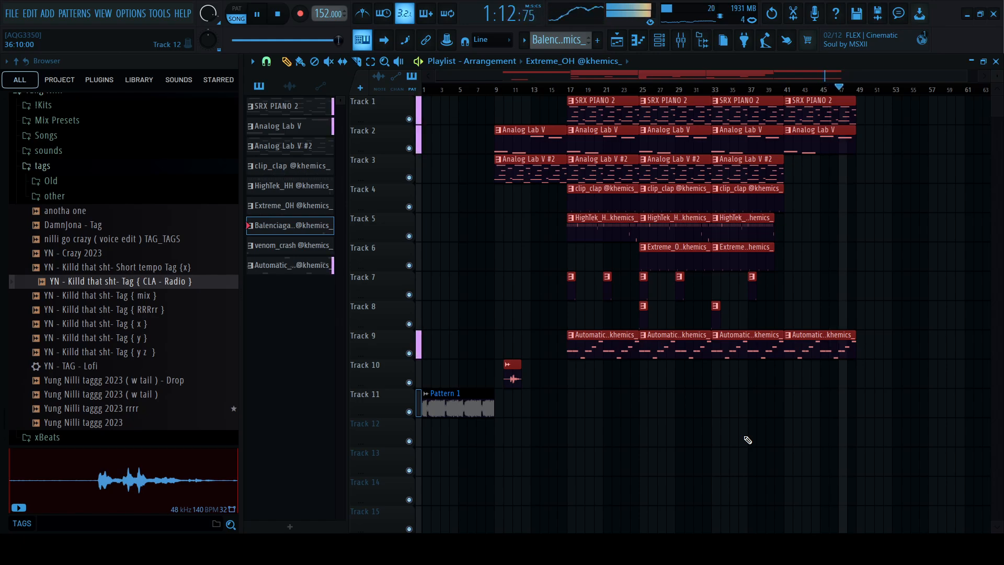
{"action": "key", "text": "ctrl+b"}
{"action": "key", "text": "ctrl+b"}
{"action": "key", "text": "ctrl+d"}
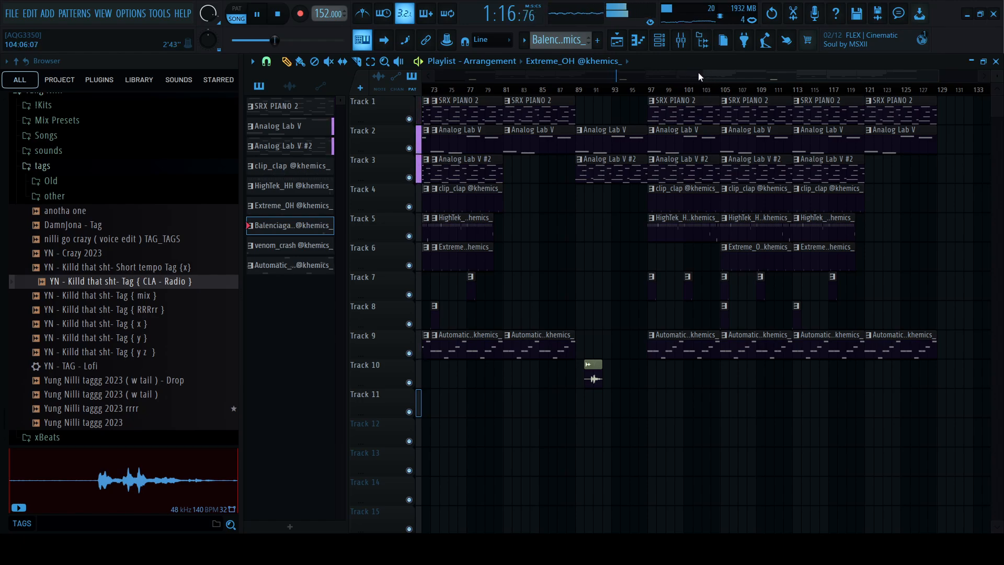
{"action": "left_click_drag", "start_coordinate": [702, 74], "coordinate": [146, 82]}
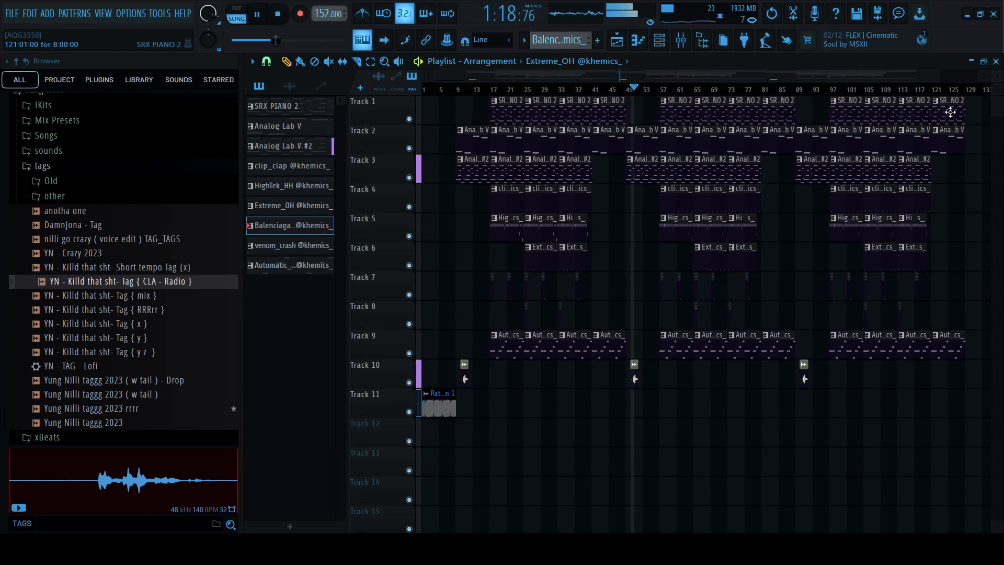
{"action": "scroll", "coordinate": [808, 377], "scroll_direction": "down", "scroll_amount": 2}
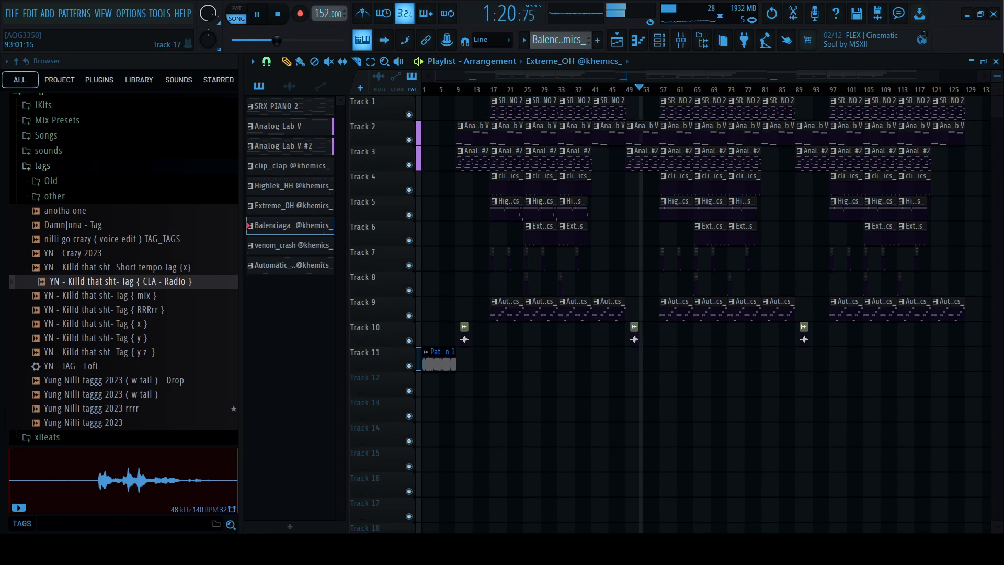
{"action": "key", "text": "alt+Tab"}
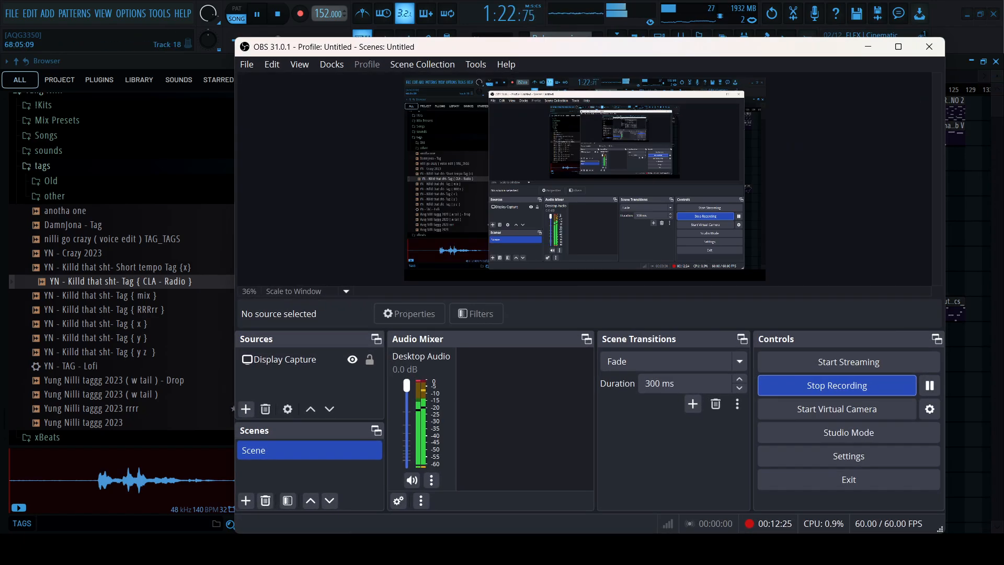
{"action": "key", "text": "alt+Tab"}
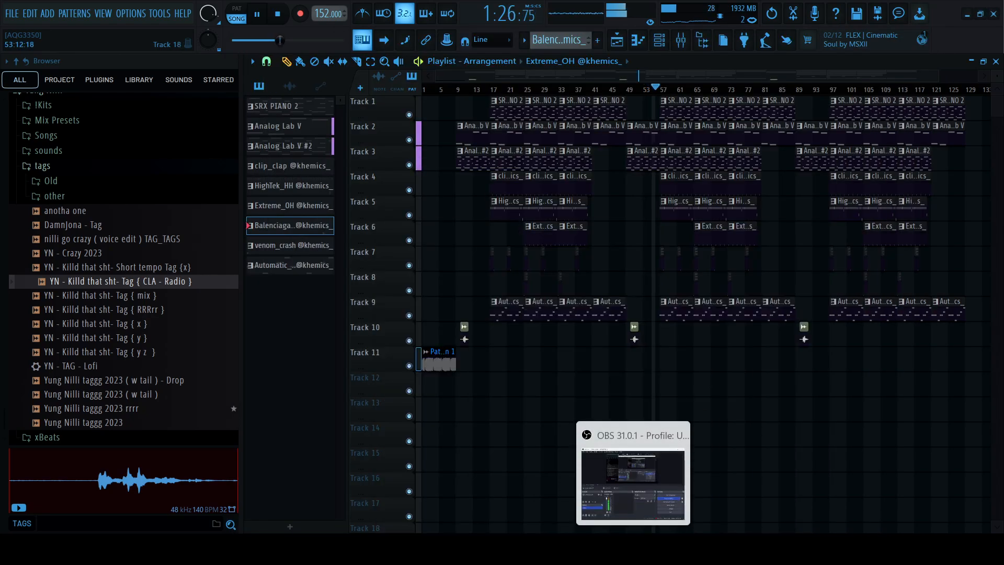
{"action": "left_click", "coordinate": [632, 549]}
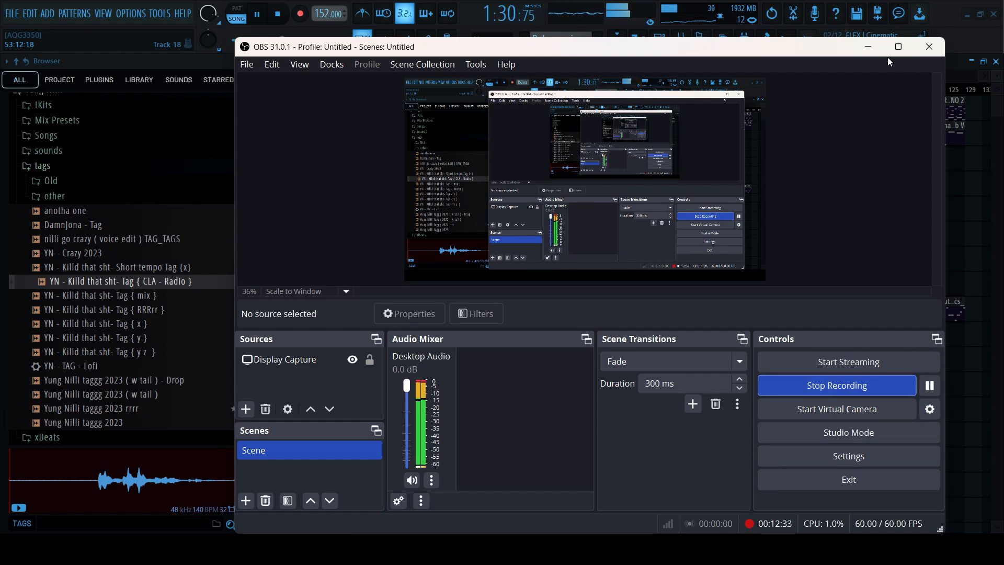
{"action": "left_click", "coordinate": [869, 47]}
- Raise the ceiling and set the gain to about 0.5 dB in the Master's Fruity Limiter, and check the output level in OBS
{"action": "left_click", "coordinate": [681, 40]}
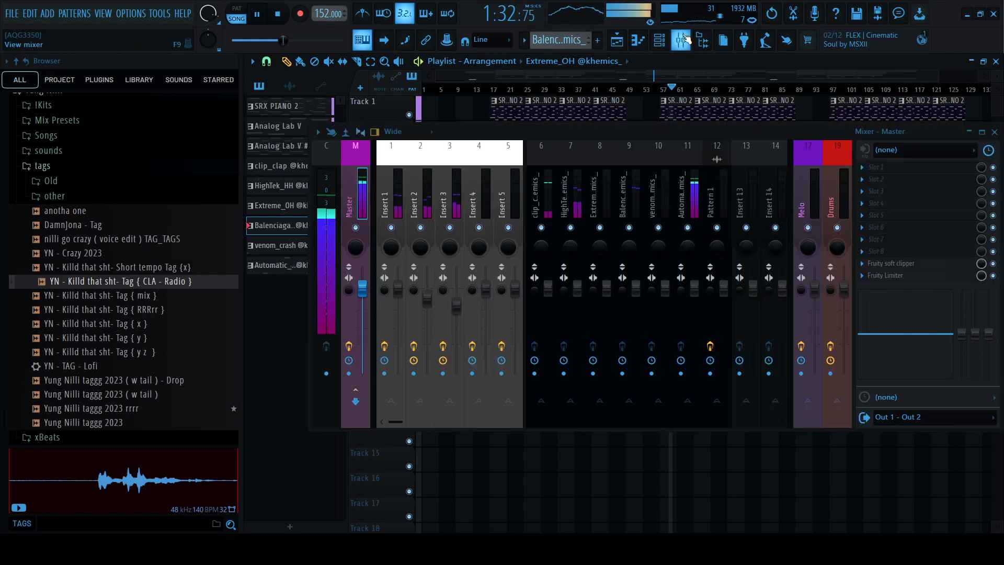
{"action": "left_click", "coordinate": [942, 277]}
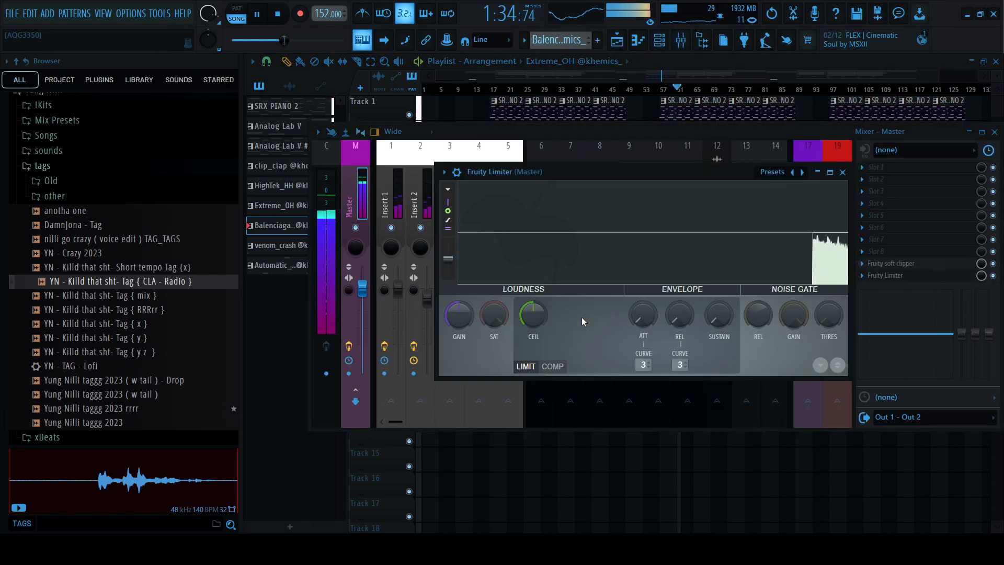
{"action": "left_click_drag", "start_coordinate": [544, 323], "coordinate": [544, 277]}
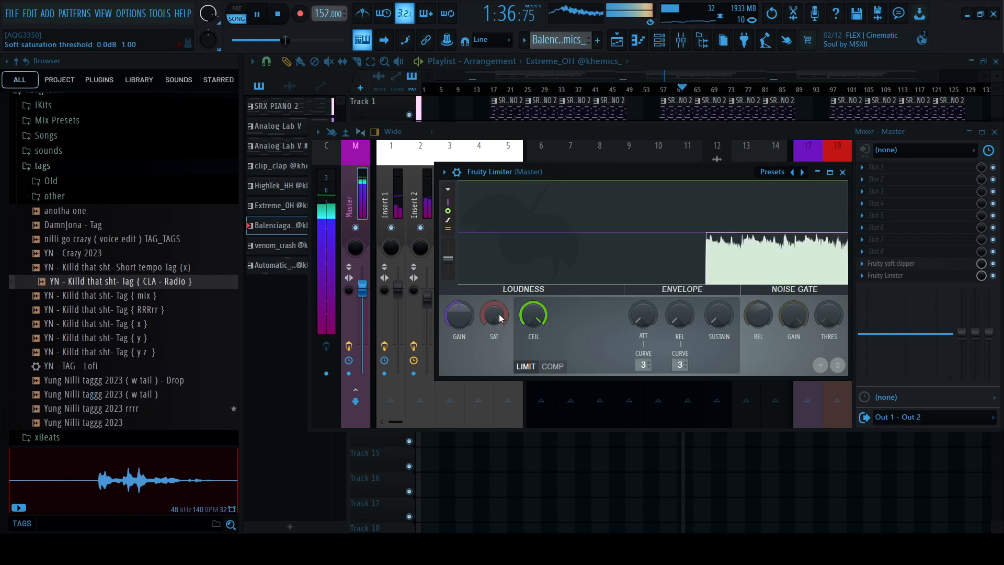
{"action": "left_click_drag", "start_coordinate": [459, 315], "coordinate": [459, 308]}
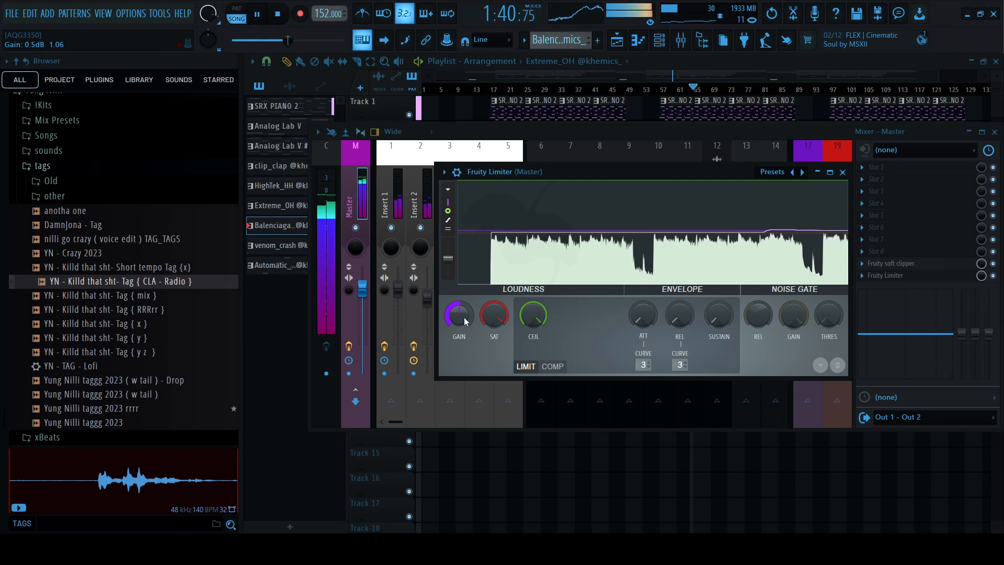
{"action": "left_click", "coordinate": [843, 172]}
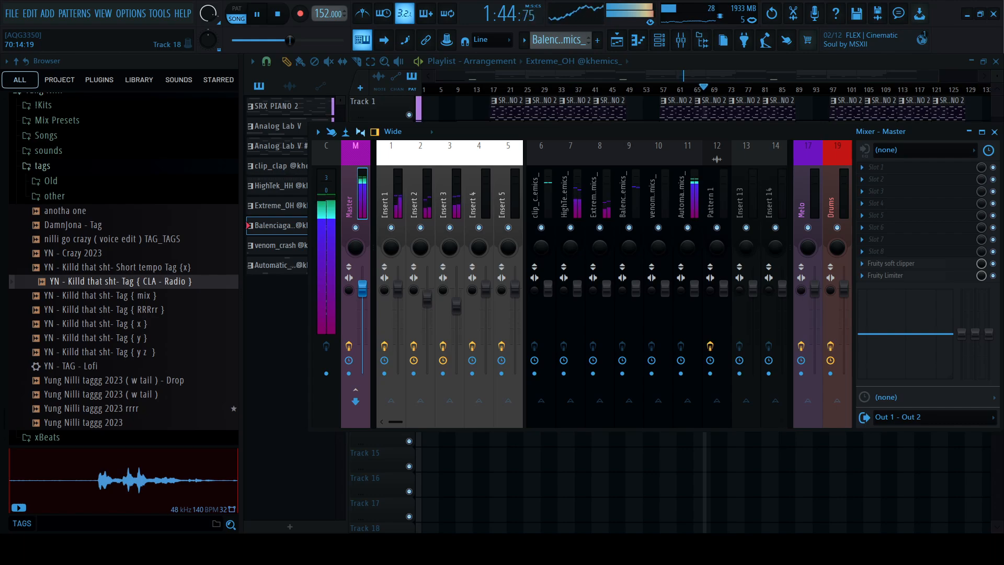
{"action": "left_click", "coordinate": [634, 549]}
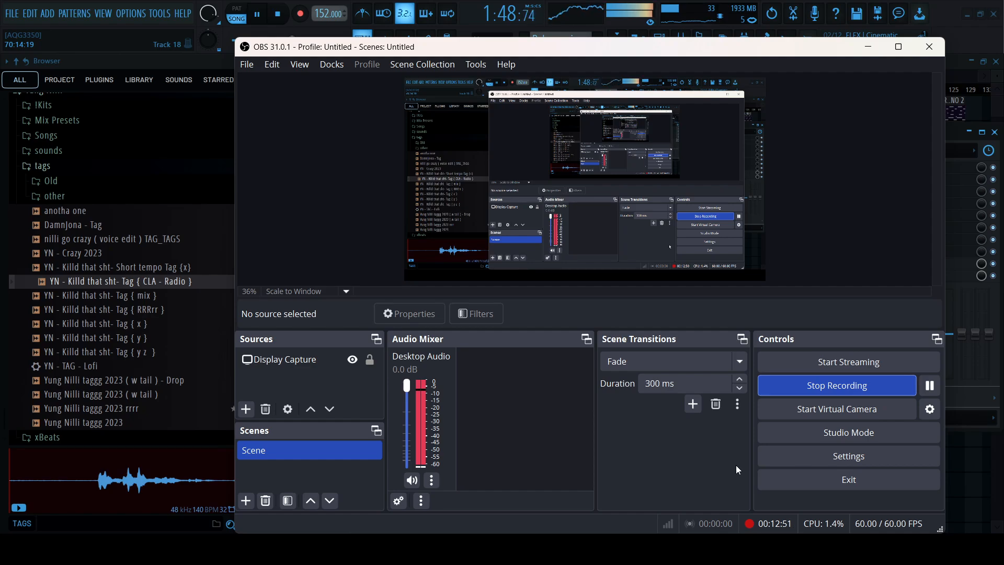
{"action": "left_click", "coordinate": [871, 46]}
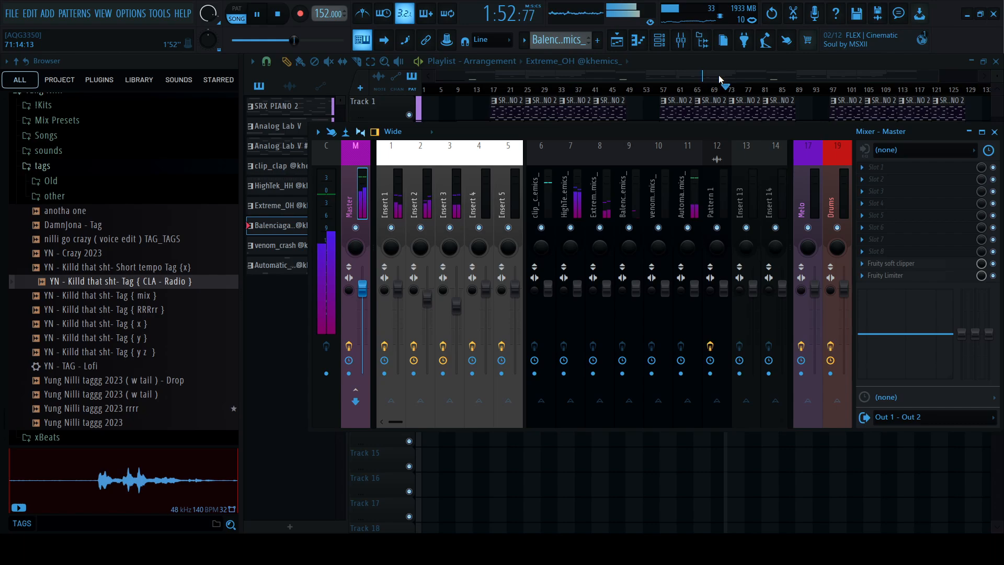
- Route mixer tracks Insert 1, Insert 2 and Insert 3 together to the Melo bus only
{"action": "left_click", "coordinate": [694, 192]}
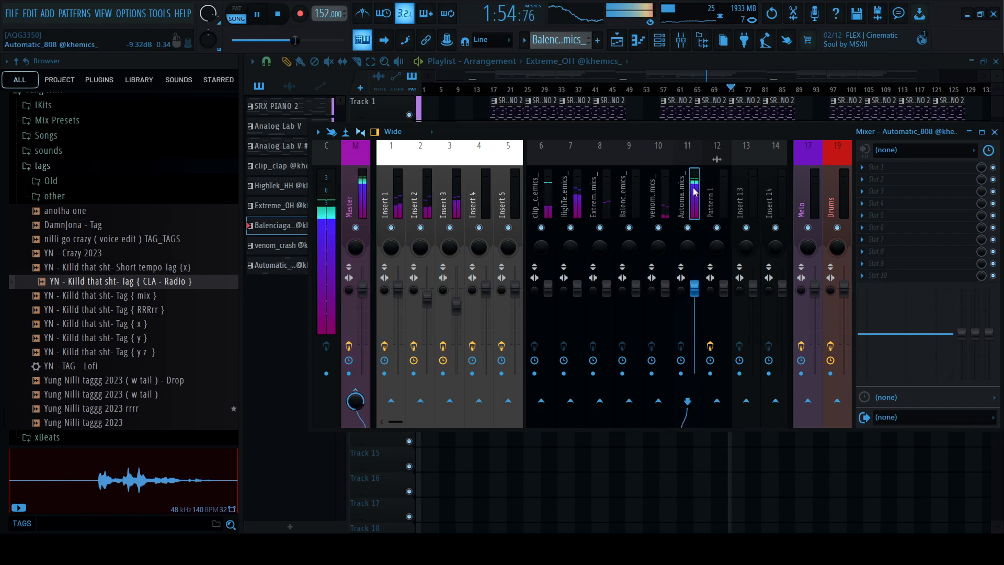
{"action": "left_click", "coordinate": [391, 192]}
{"action": "left_click", "coordinate": [417, 191], "text": "ctrl"}
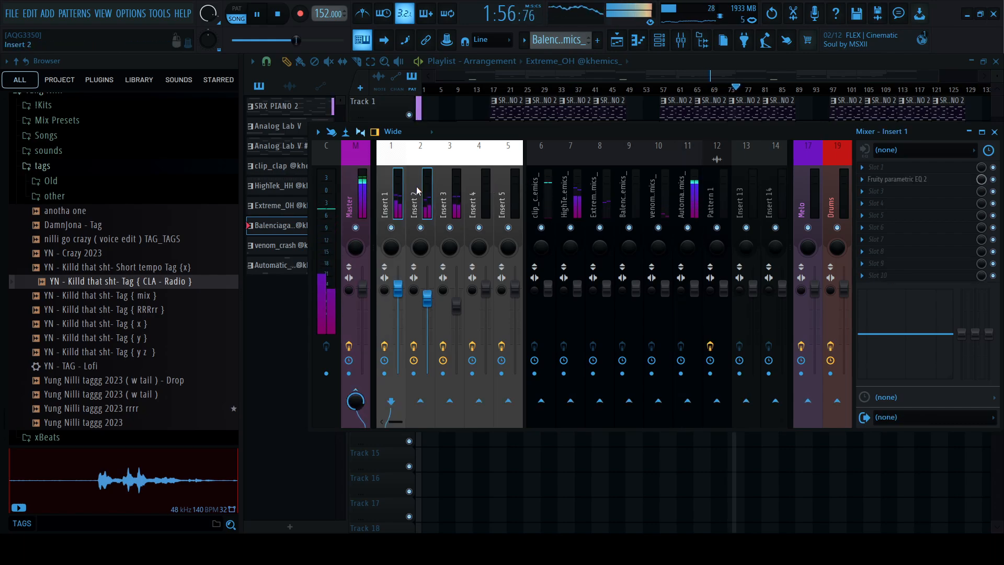
{"action": "left_click", "coordinate": [443, 196], "text": "ctrl"}
{"action": "right_click", "coordinate": [809, 400]}
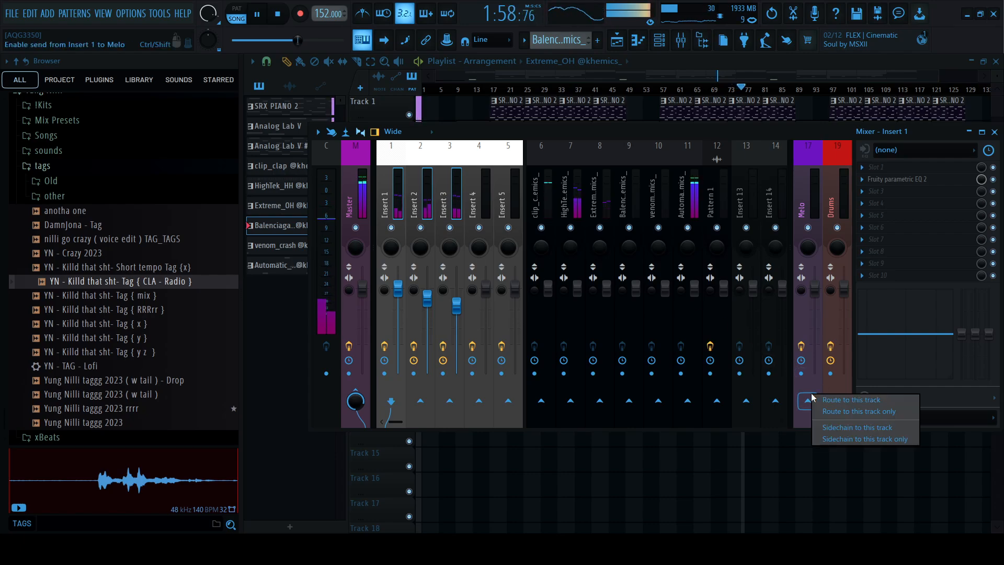
{"action": "left_click", "coordinate": [859, 411]}
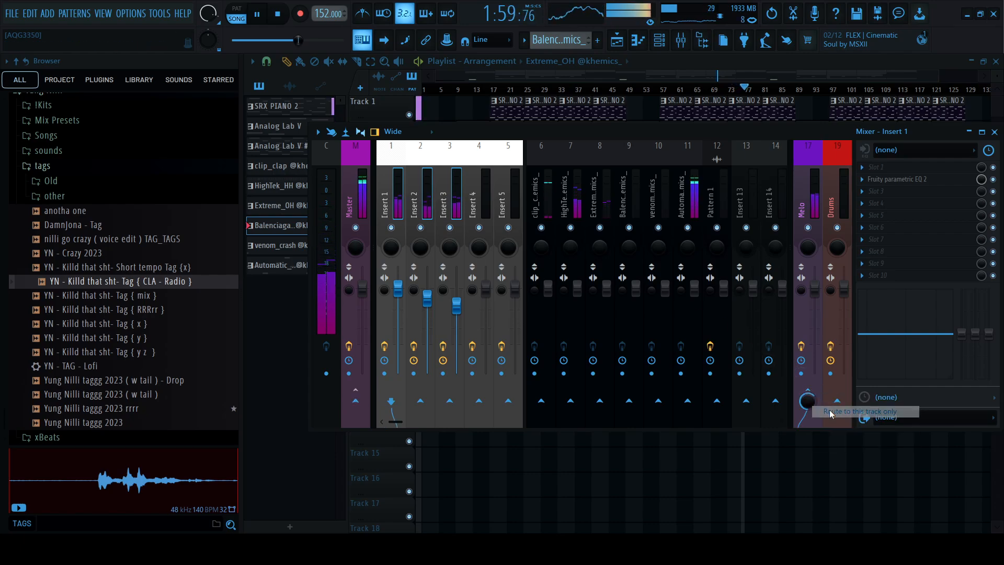
- Enable a send from the Automatic_808 mixer track to Melo, turn the send level down, and select the Melo track
{"action": "left_click", "coordinate": [813, 210]}
{"action": "left_click", "coordinate": [694, 191]}
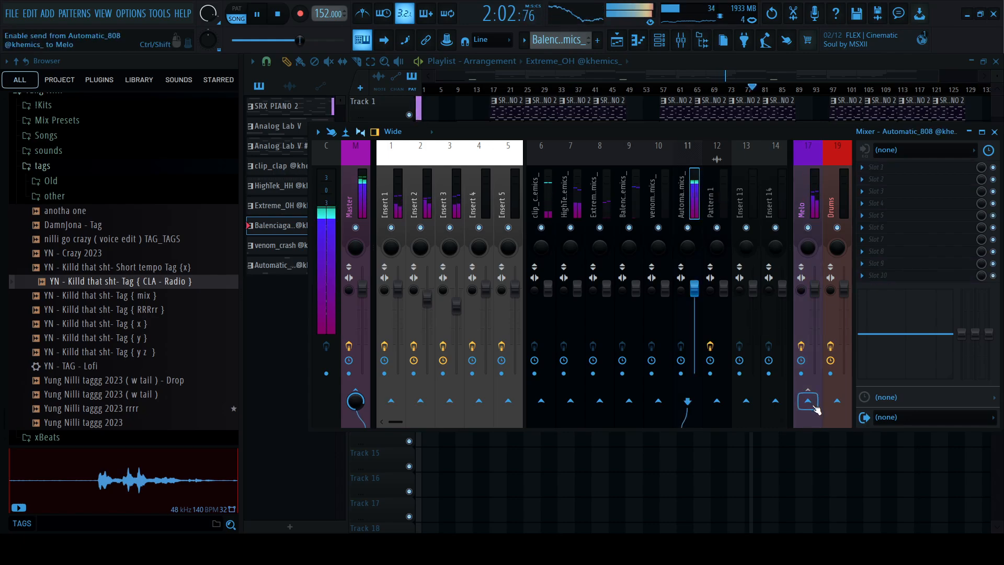
{"action": "left_click", "coordinate": [814, 407]}
{"action": "left_click_drag", "start_coordinate": [813, 406], "coordinate": [814, 449]}
{"action": "left_click", "coordinate": [815, 206]}
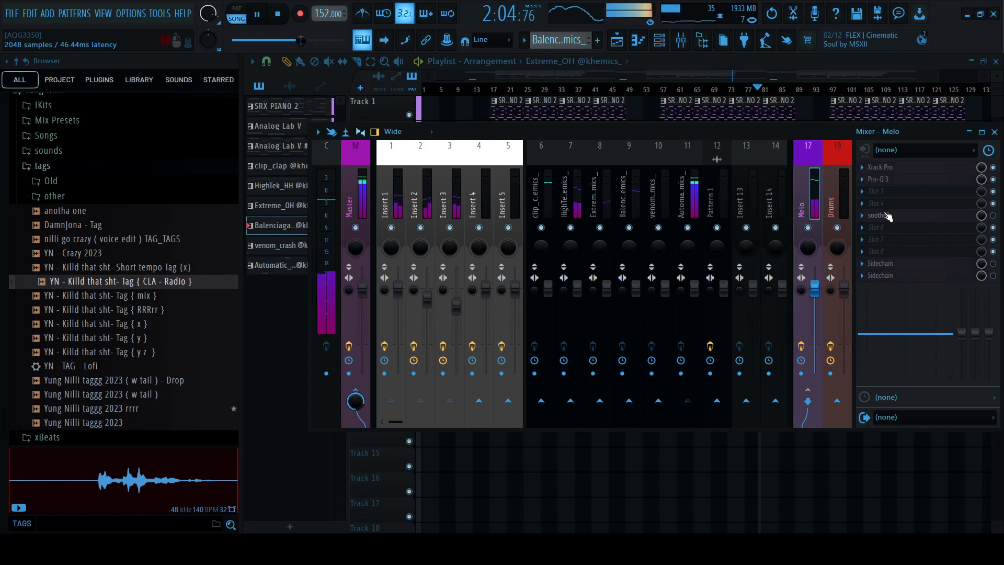
- Add a dynamic bell band at about 484 Hz with a dynamic range of -1.50 dB in Melo's Pro-Q 3
{"action": "left_click", "coordinate": [907, 216]}
{"action": "left_click", "coordinate": [960, 177]}
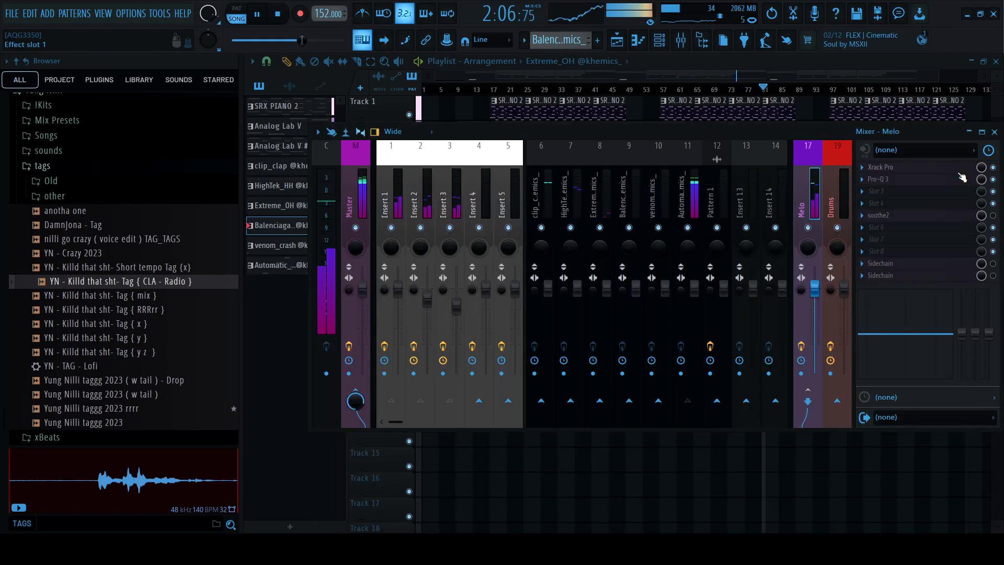
{"action": "left_click", "coordinate": [903, 179]}
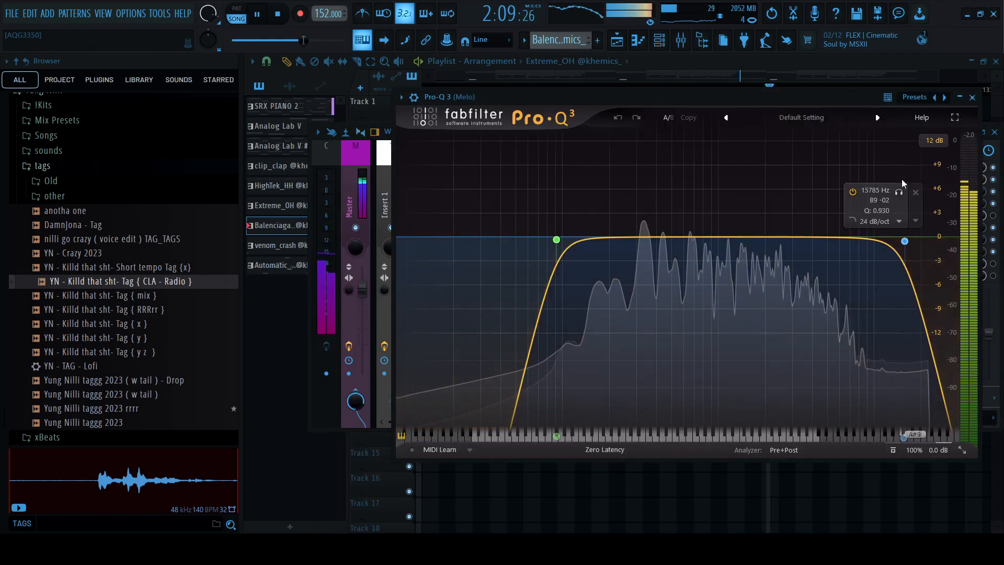
{"action": "left_click", "coordinate": [669, 236]}
{"action": "right_click", "coordinate": [669, 236]}
{"action": "left_click", "coordinate": [718, 272]}
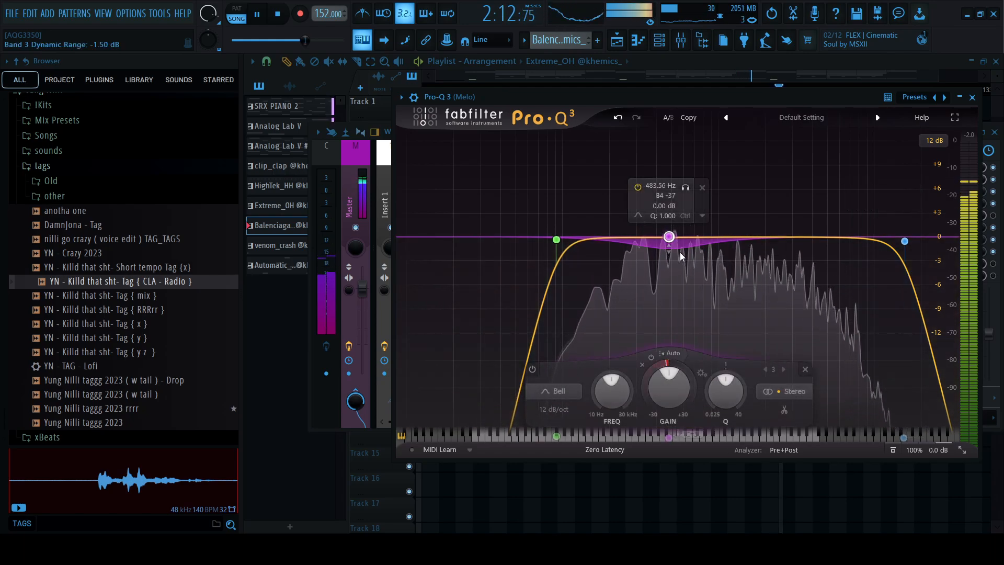
{"action": "left_click", "coordinate": [972, 97]}
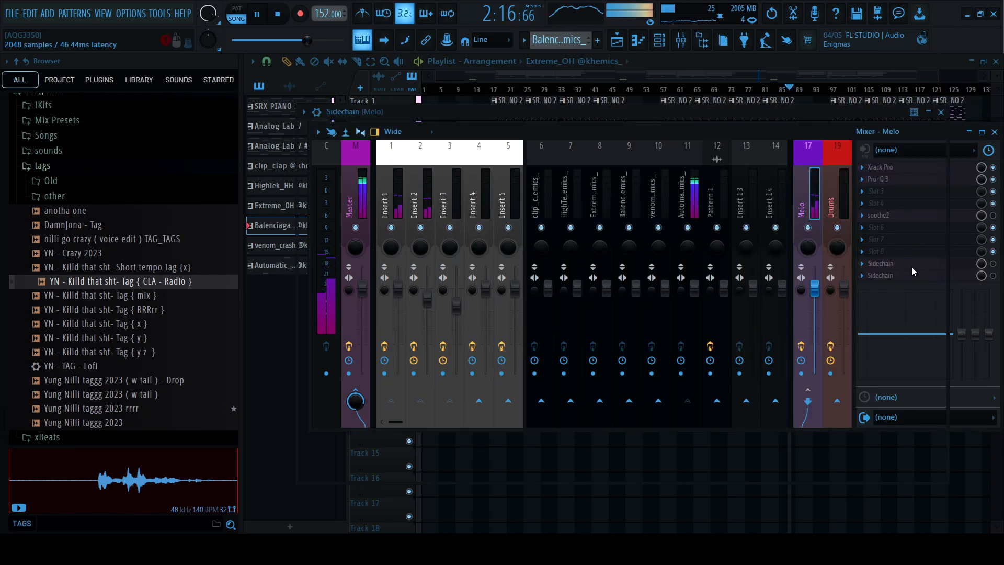
- Set the sidechain input to 4 in Melo's slot 9 Sidechain plugin and enable the effect
{"action": "left_click", "coordinate": [899, 268]}
{"action": "left_click", "coordinate": [317, 112]}
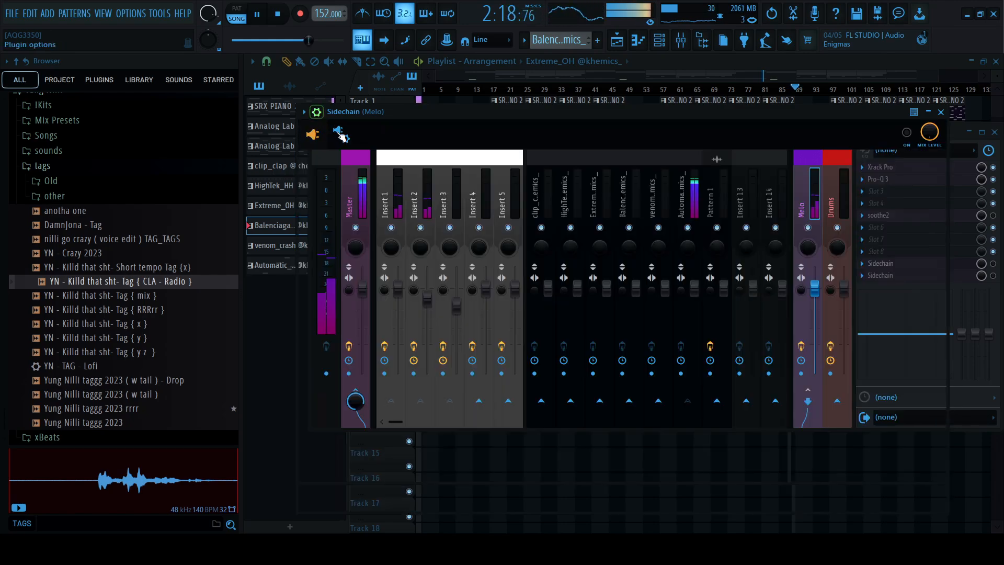
{"action": "left_click", "coordinate": [358, 161]}
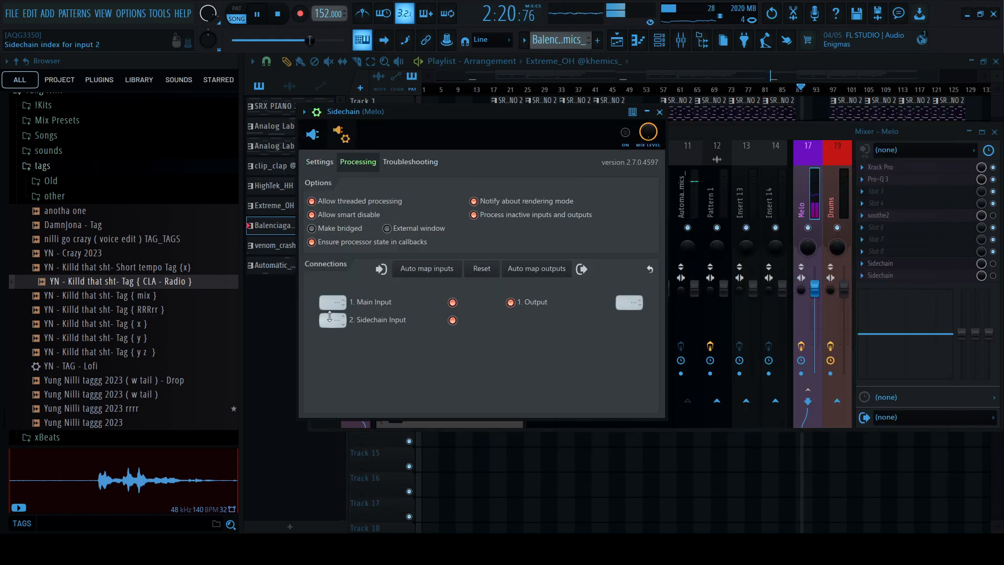
{"action": "left_click", "coordinate": [993, 263]}
{"action": "left_click", "coordinate": [921, 265]}
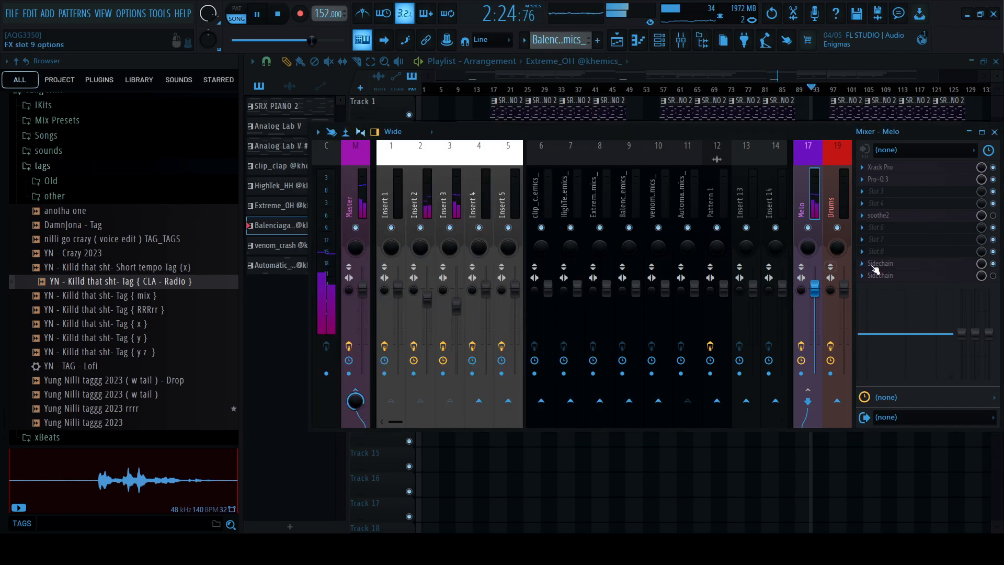
{"action": "left_click", "coordinate": [881, 264]}
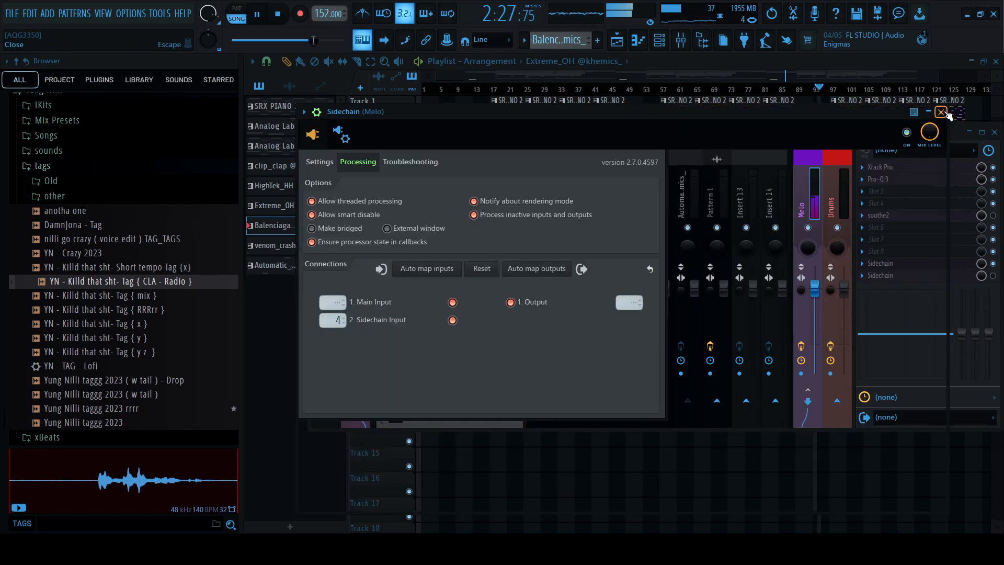
{"action": "left_click", "coordinate": [941, 112]}
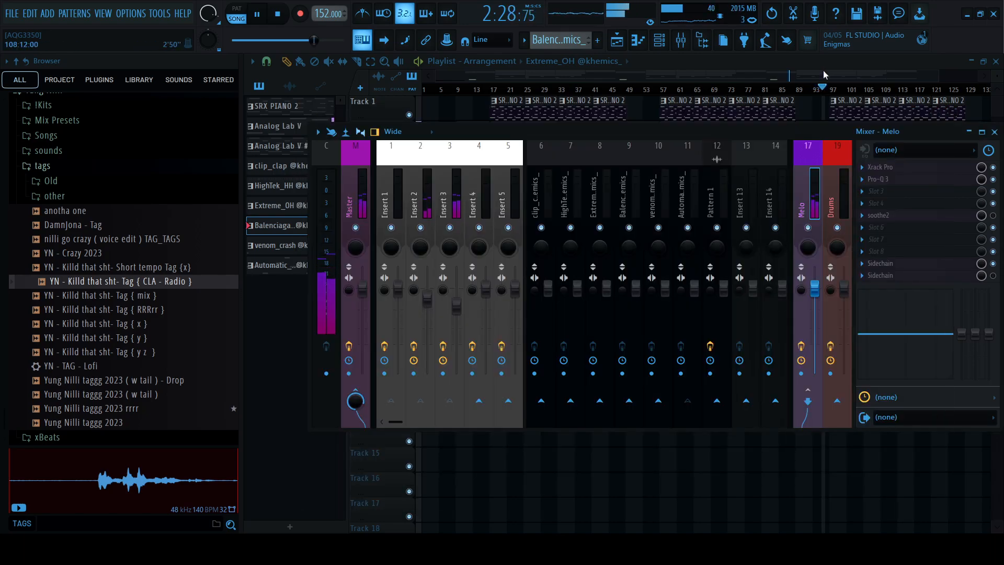
- Bring the playlist arrangement back into view and close the background GG and Splice windows
{"action": "left_click", "coordinate": [822, 70]}
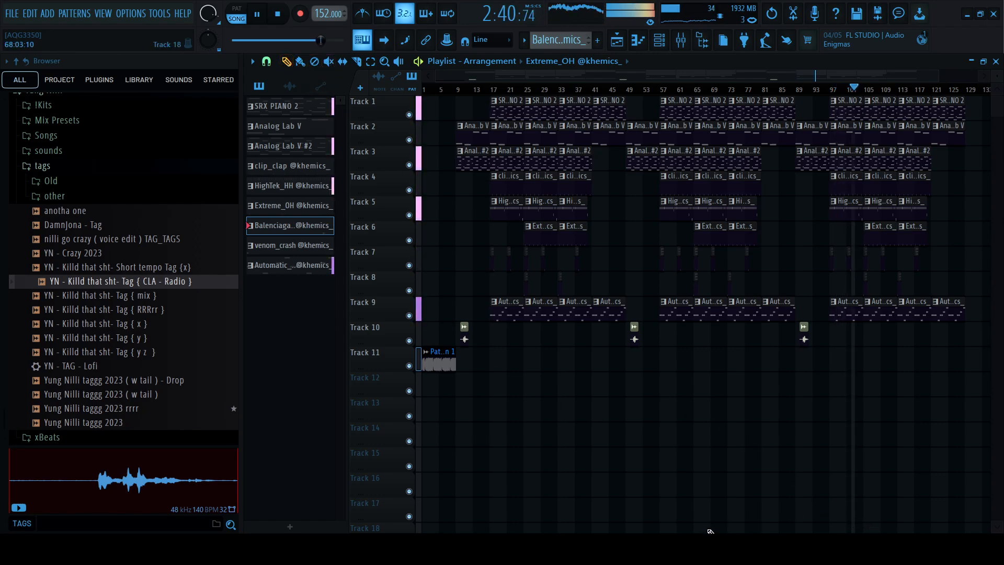
{"action": "left_click", "coordinate": [719, 549]}
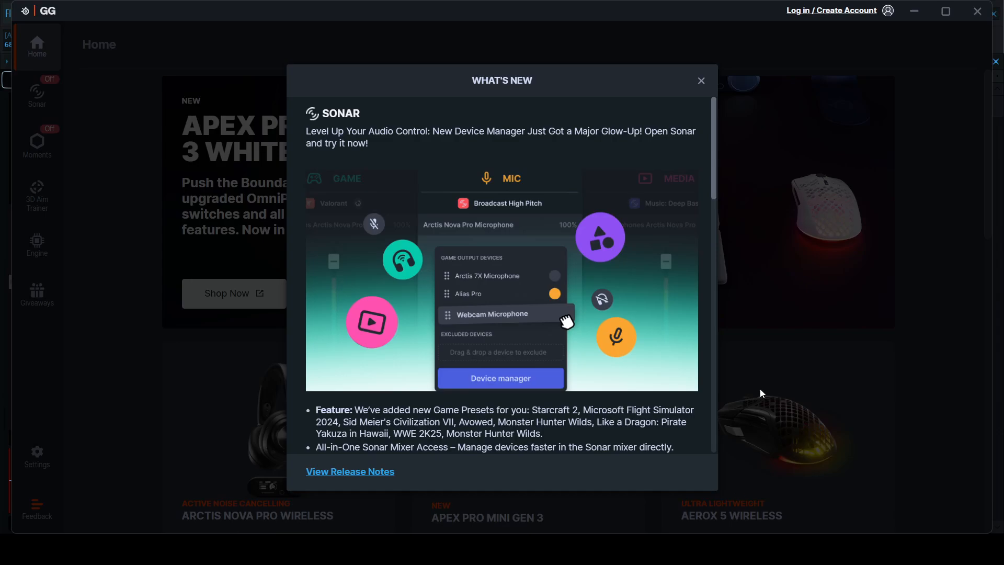
{"action": "left_click", "coordinate": [701, 90]}
{"action": "left_click", "coordinate": [977, 11]}
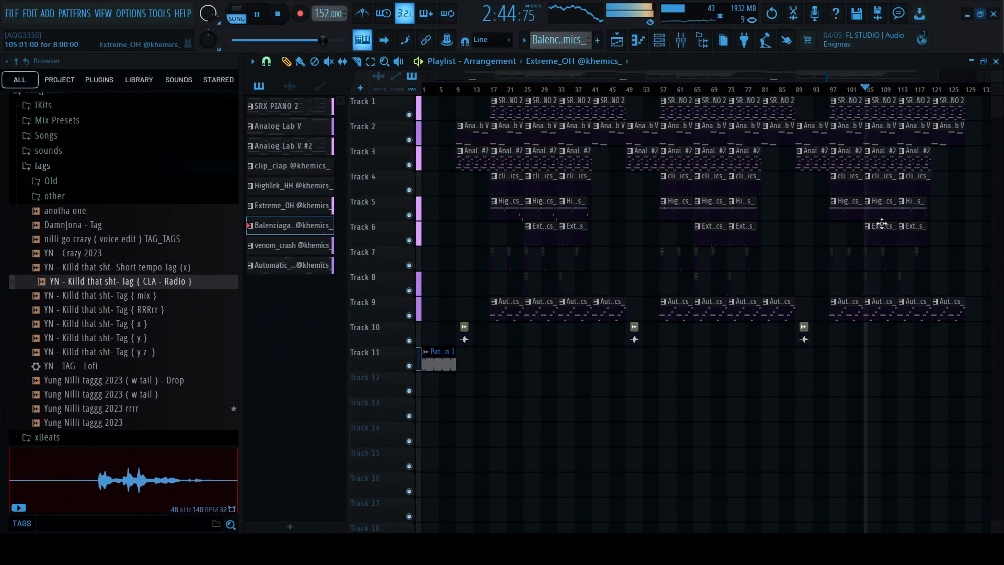
{"action": "mouse_move", "coordinate": [705, 549]}
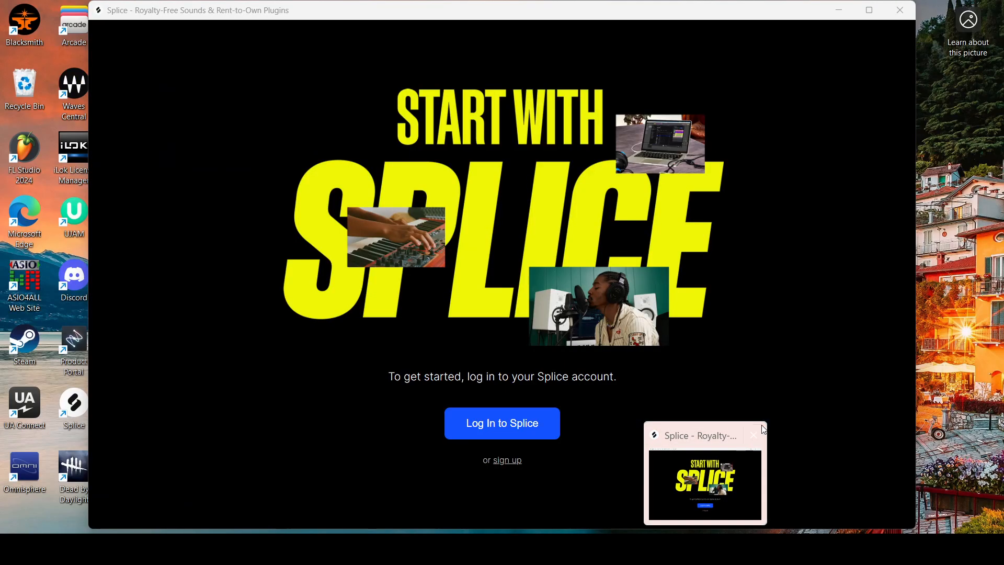
{"action": "left_click", "coordinate": [753, 435]}
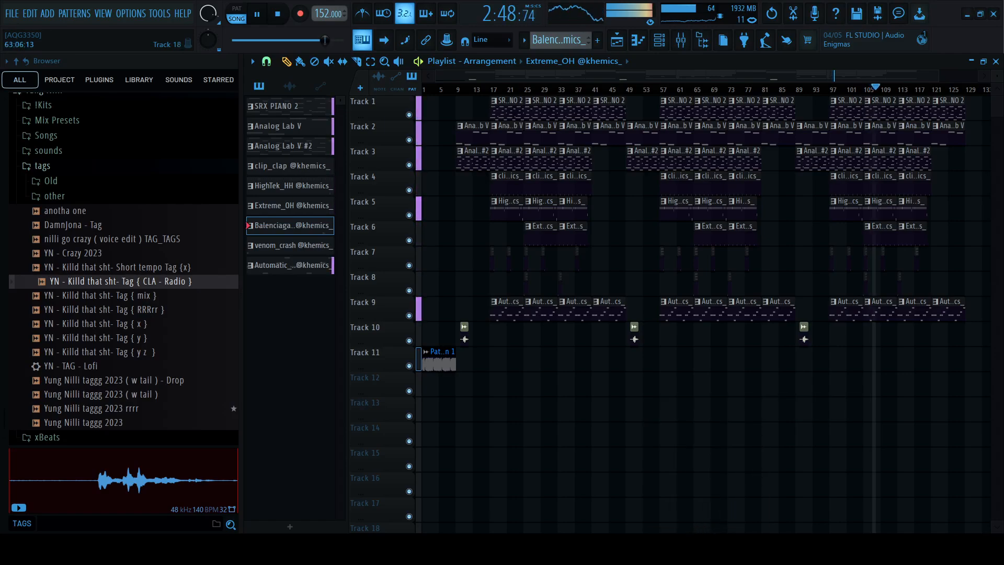